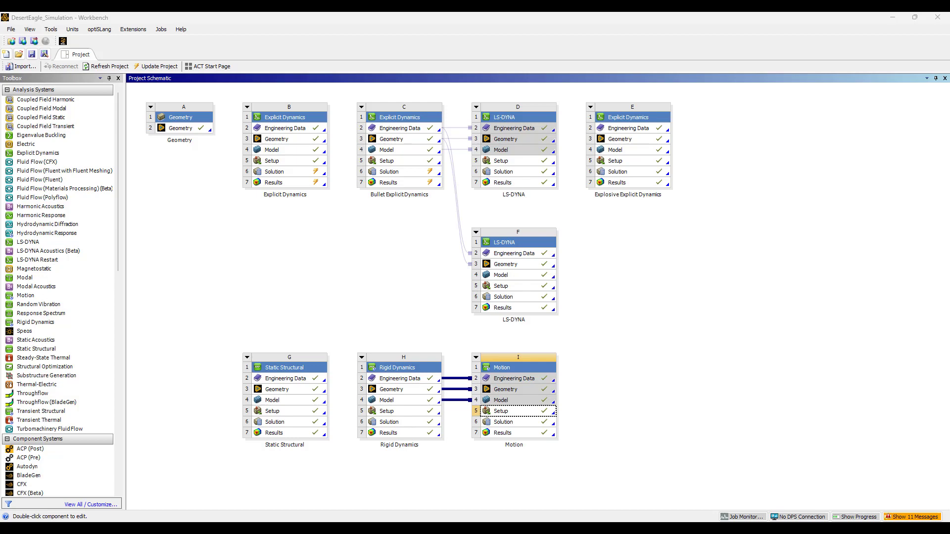
- Switch to the browser and look through the gallery images of the Desert eagle assembly on GrabCAD
{"action": "left_click_drag", "start_coordinate": [949, 148], "coordinate": [666, 148]}
{"action": "double_click", "coordinate": [666, 149]}
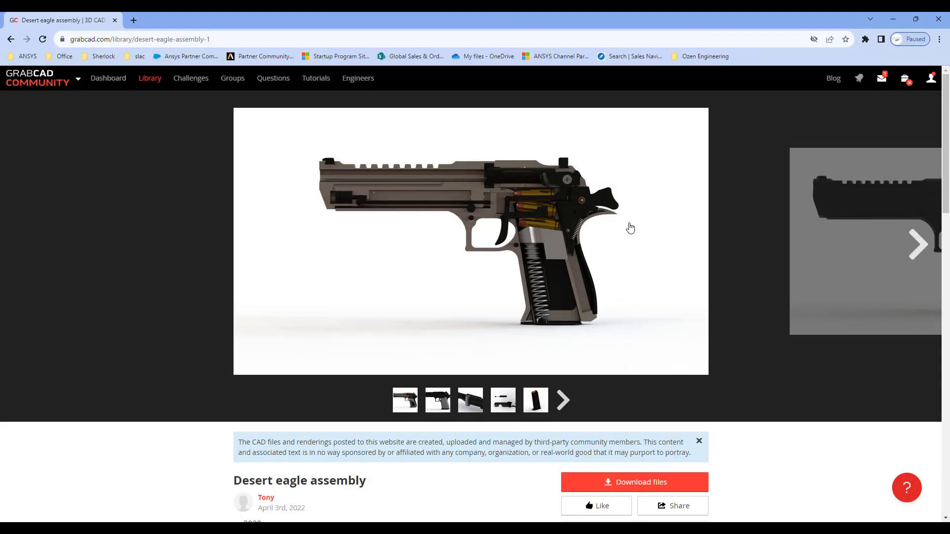
{"action": "scroll", "coordinate": [577, 305], "scroll_direction": "down", "scroll_amount": 1}
{"action": "scroll", "coordinate": [577, 305], "scroll_direction": "down", "scroll_amount": 2}
{"action": "scroll", "coordinate": [253, 413], "scroll_direction": "up", "scroll_amount": 2}
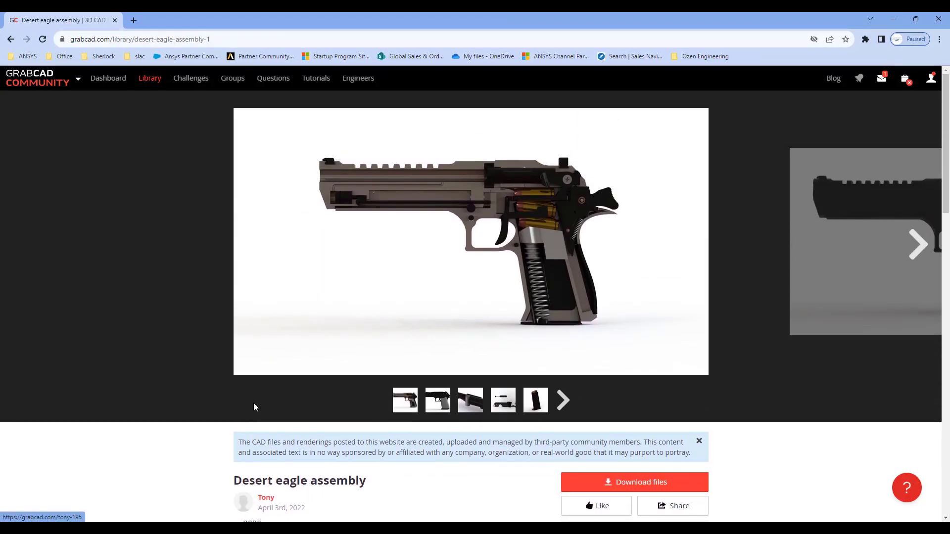
{"action": "left_click", "coordinate": [917, 252]}
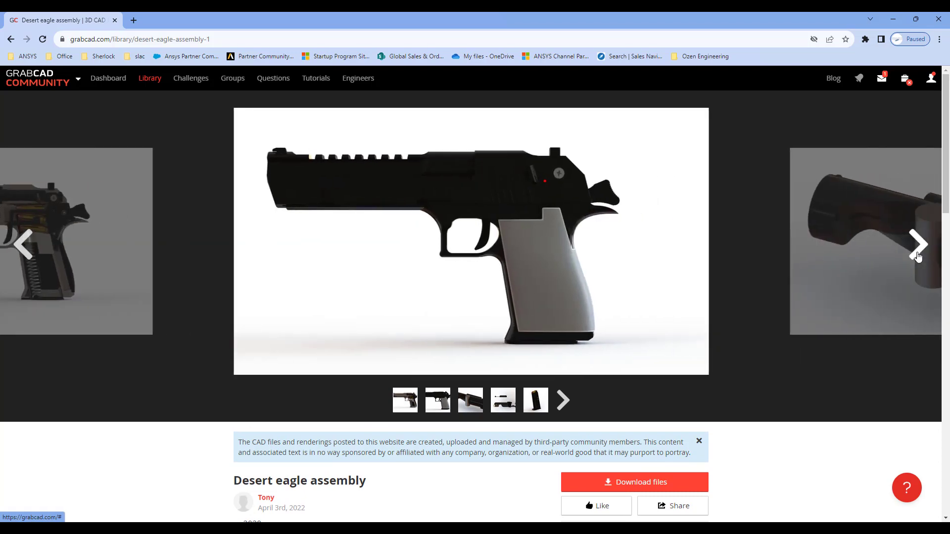
{"action": "left_click", "coordinate": [918, 254]}
{"action": "left_click", "coordinate": [918, 255]}
{"action": "left_click", "coordinate": [918, 254]}
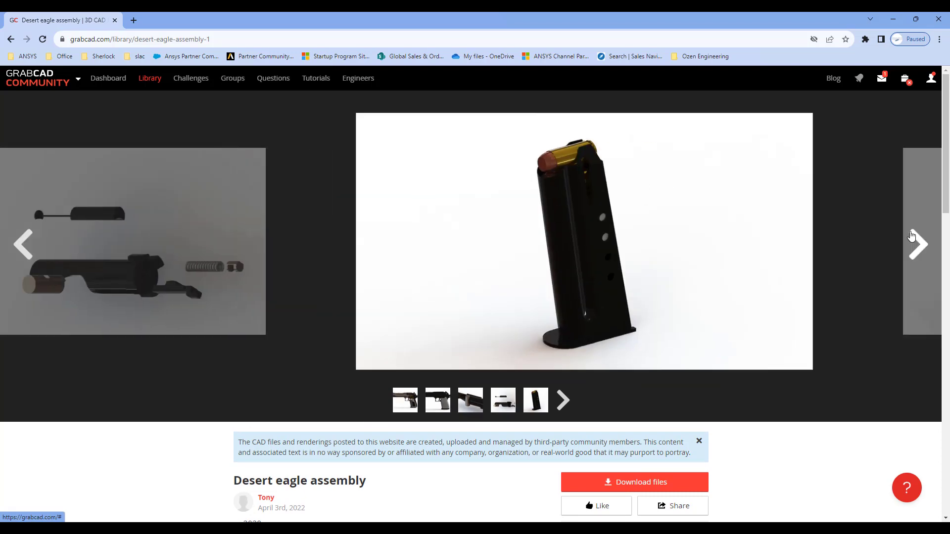
{"action": "left_click", "coordinate": [892, 22]}
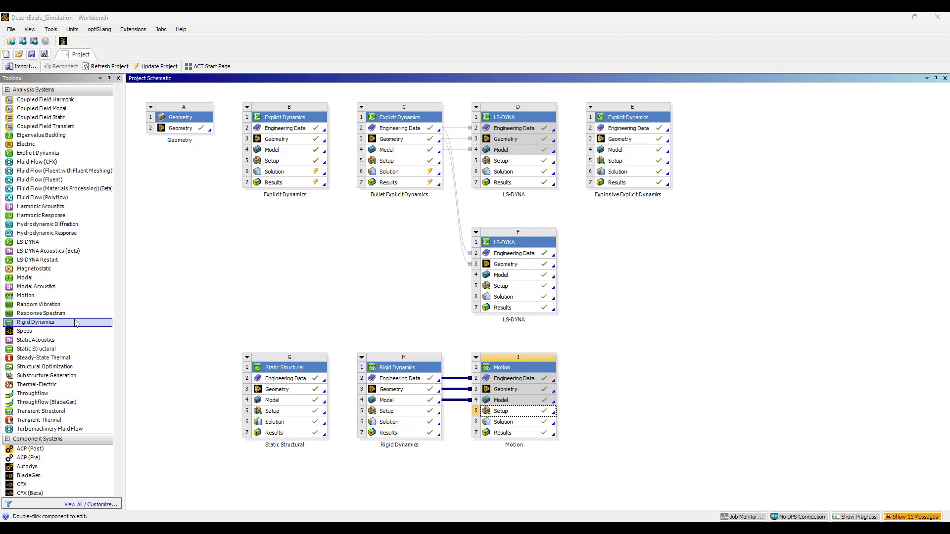
- Add a Motion system sharing the existing Motion system's Engineering Data and Geometry, and open its Model for editing
{"action": "left_click_drag", "start_coordinate": [25, 295], "coordinate": [543, 392]}
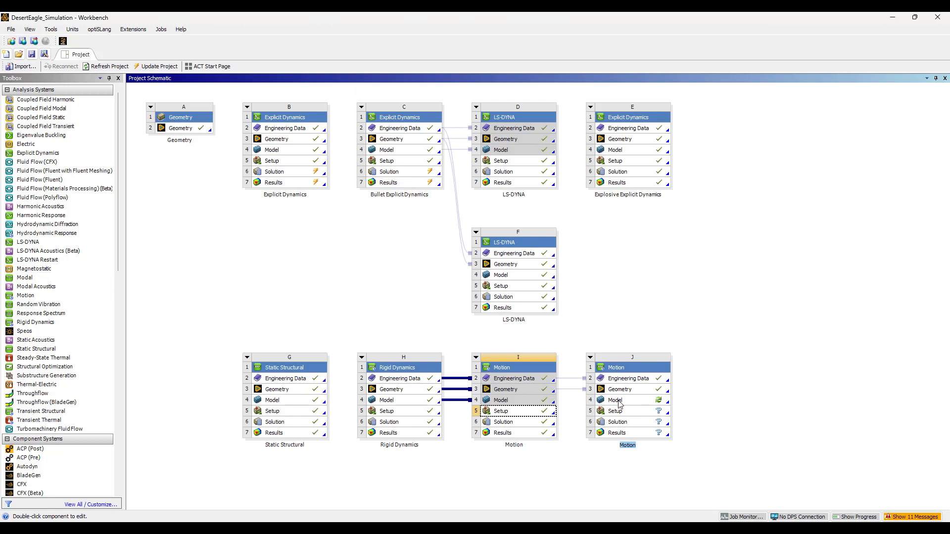
{"action": "double_click", "coordinate": [618, 401]}
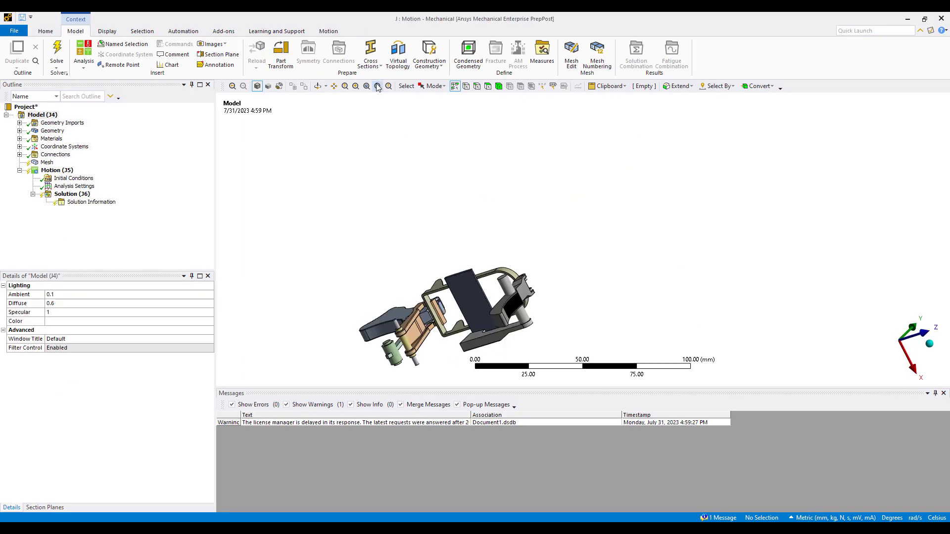
- Suppress the slide catch body and the SYS-3 plate body beneath the trigger bar
{"action": "middle_click_drag", "start_coordinate": [424, 269], "coordinate": [564, 247]}
{"action": "middle_click_drag", "start_coordinate": [564, 248], "coordinate": [574, 157], "text": "shift"}
{"action": "middle_click_drag", "start_coordinate": [574, 156], "coordinate": [645, 118], "text": "ctrl"}
{"action": "middle_click_drag", "start_coordinate": [645, 118], "coordinate": [574, 188]}
{"action": "scroll", "coordinate": [548, 171], "scroll_direction": "down", "scroll_amount": 5}
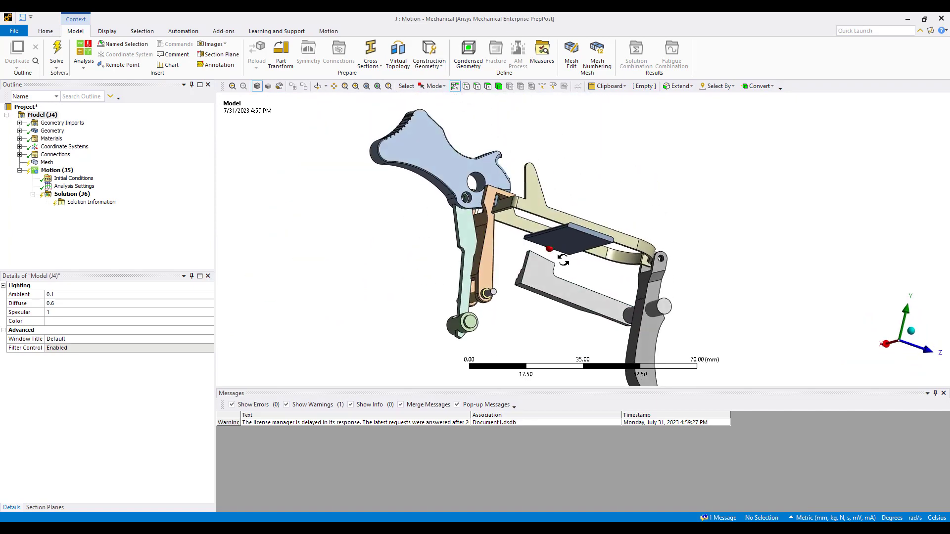
{"action": "left_click", "coordinate": [575, 243]}
{"action": "left_click", "coordinate": [564, 292], "text": "ctrl"}
{"action": "right_click", "coordinate": [564, 292]}
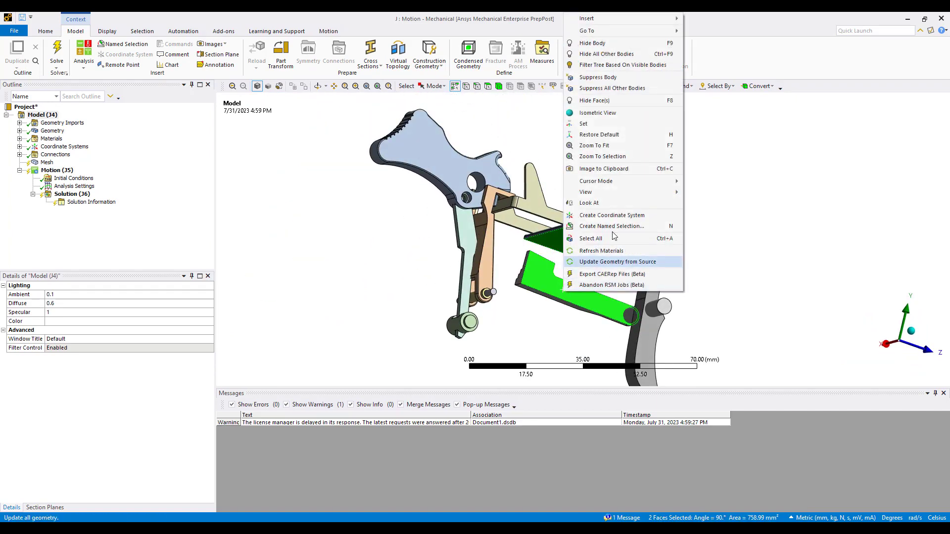
{"action": "left_click", "coordinate": [617, 78]}
- Suppress the hammer rod body between the hammer and the hammer spring bracket
{"action": "middle_click_drag", "start_coordinate": [515, 272], "coordinate": [522, 246]}
{"action": "scroll", "coordinate": [523, 247], "scroll_direction": "up", "scroll_amount": 1}
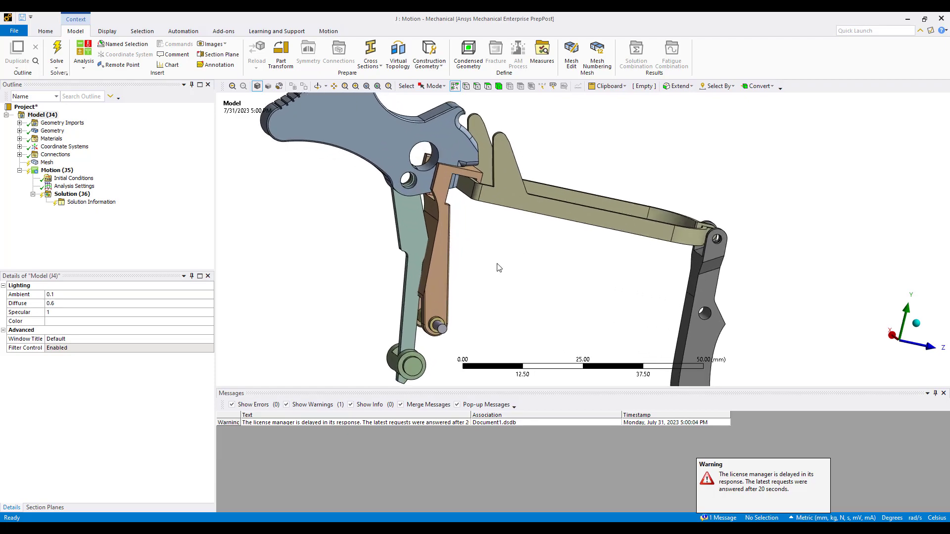
{"action": "left_click", "coordinate": [405, 290]}
{"action": "right_click", "coordinate": [405, 290]}
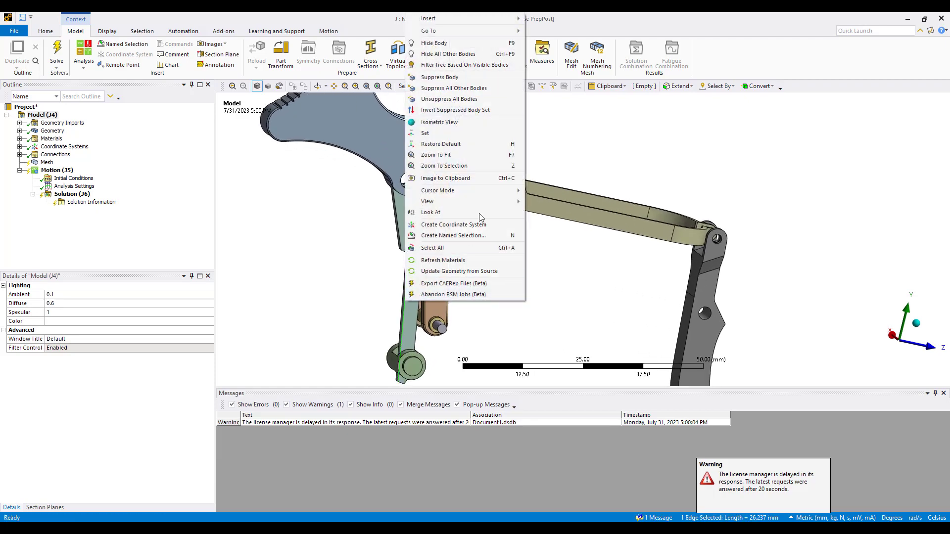
{"action": "left_click", "coordinate": [467, 76]}
{"action": "middle_click_drag", "start_coordinate": [448, 258], "coordinate": [519, 267]}
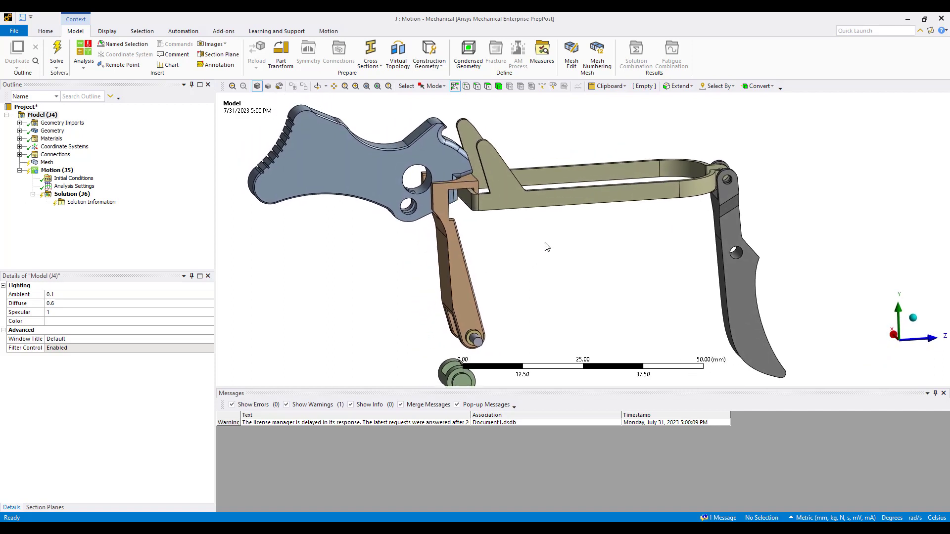
- Examine the hammer, sear and hammer spring bracket bodies listed under Geometry
{"action": "left_click", "coordinate": [20, 131]}
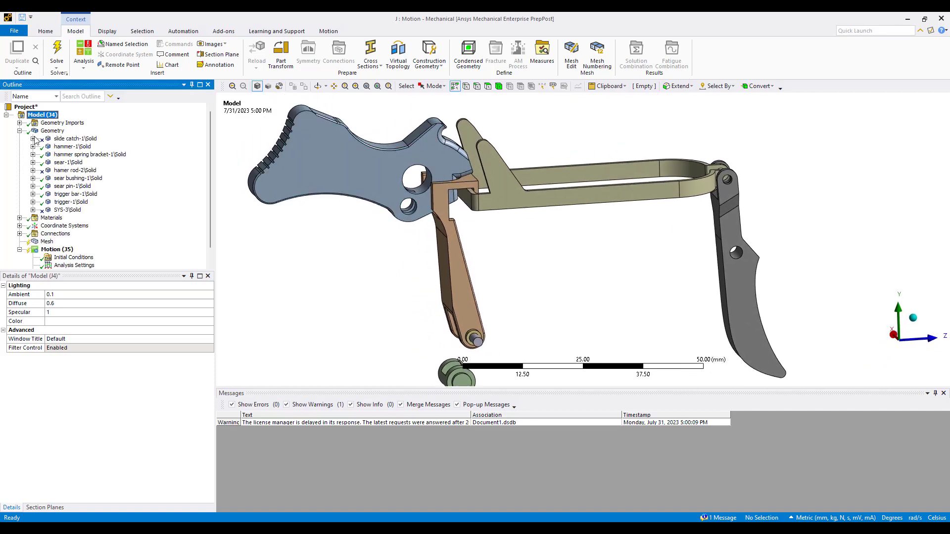
{"action": "left_click", "coordinate": [33, 147]}
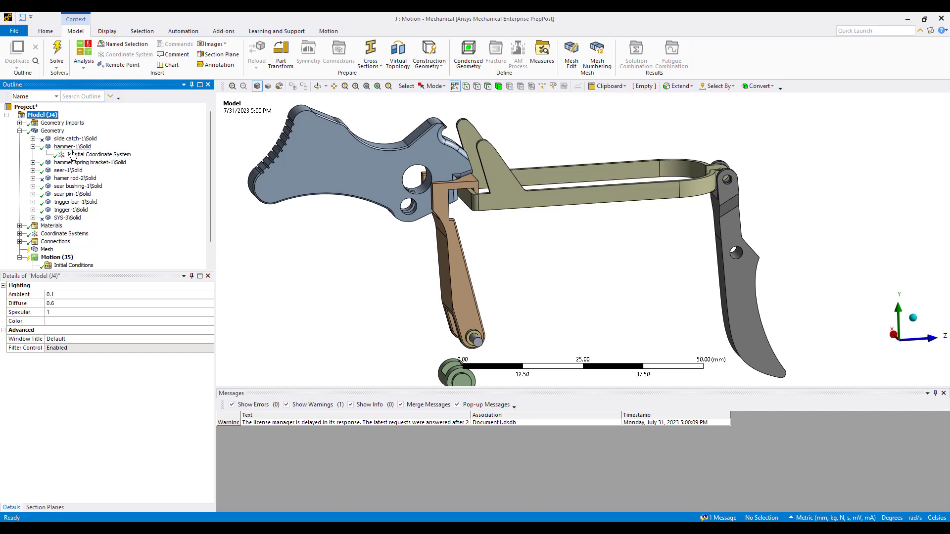
{"action": "left_click", "coordinate": [73, 147]}
{"action": "left_click", "coordinate": [79, 162]}
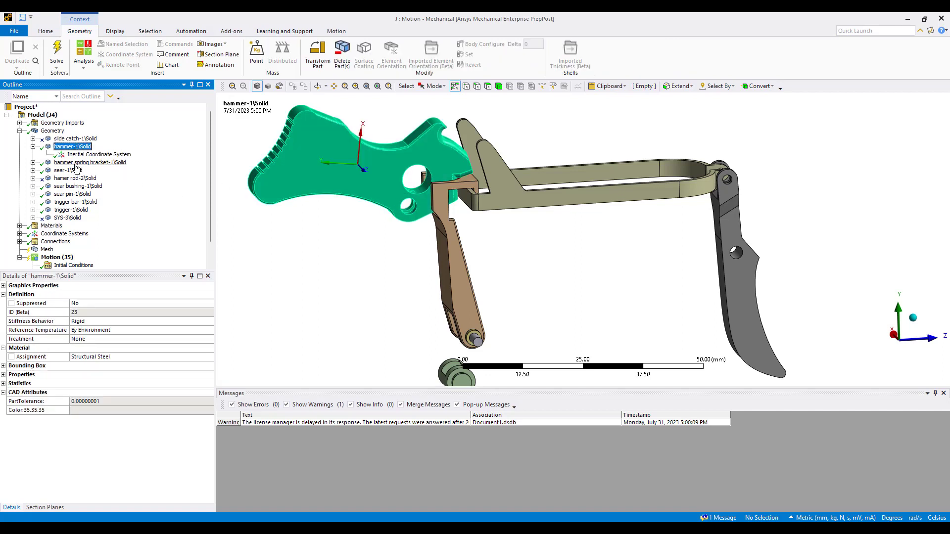
{"action": "left_click", "coordinate": [68, 171]}
{"action": "left_click", "coordinate": [31, 163]}
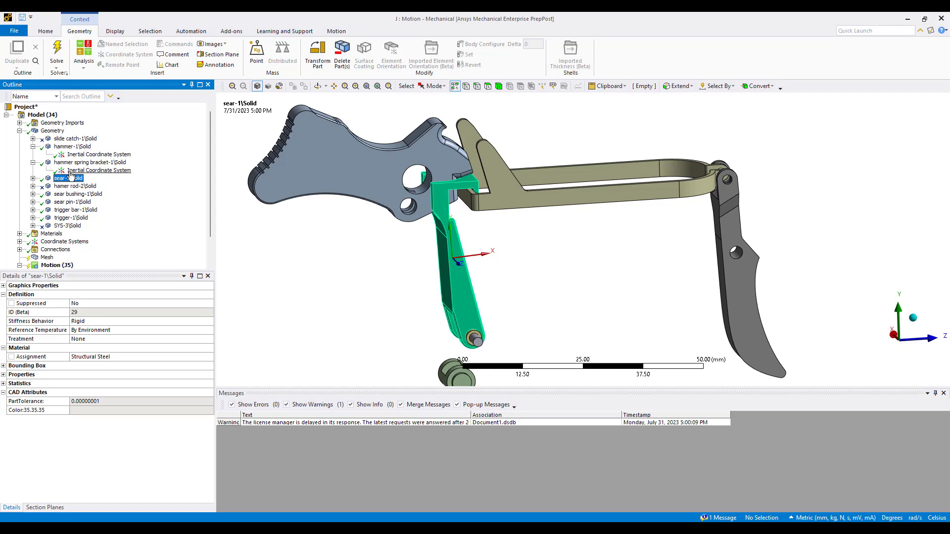
{"action": "left_click", "coordinate": [75, 170]}
{"action": "left_click", "coordinate": [33, 162]}
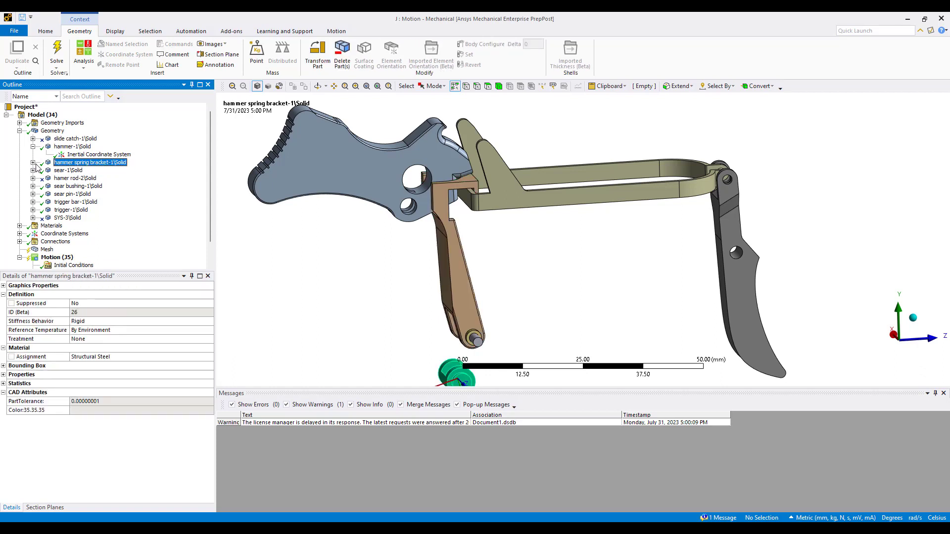
- Review the hammer spring bracket's stiffness behavior options, the model's materials and the bracket's material assignment
{"action": "left_click", "coordinate": [52, 322]}
{"action": "left_click", "coordinate": [303, 305]}
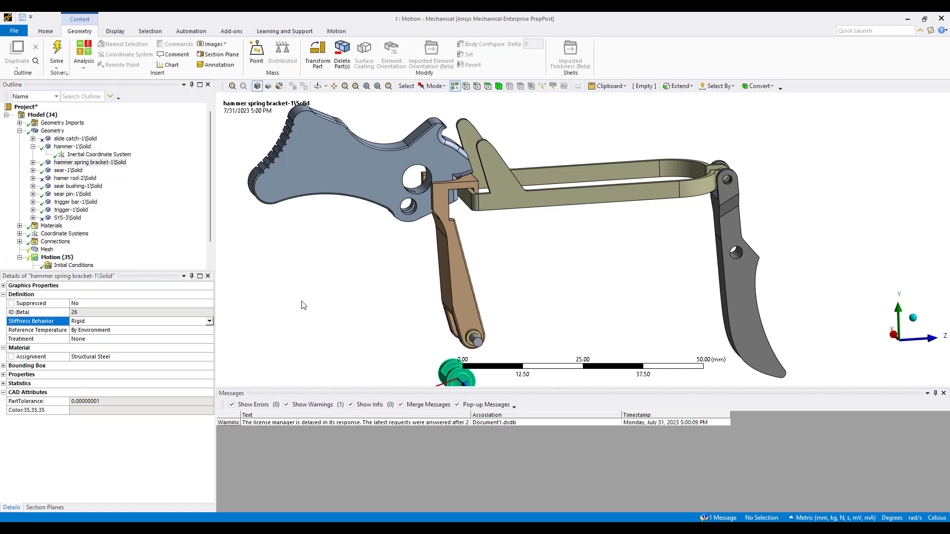
{"action": "left_click", "coordinate": [209, 321]}
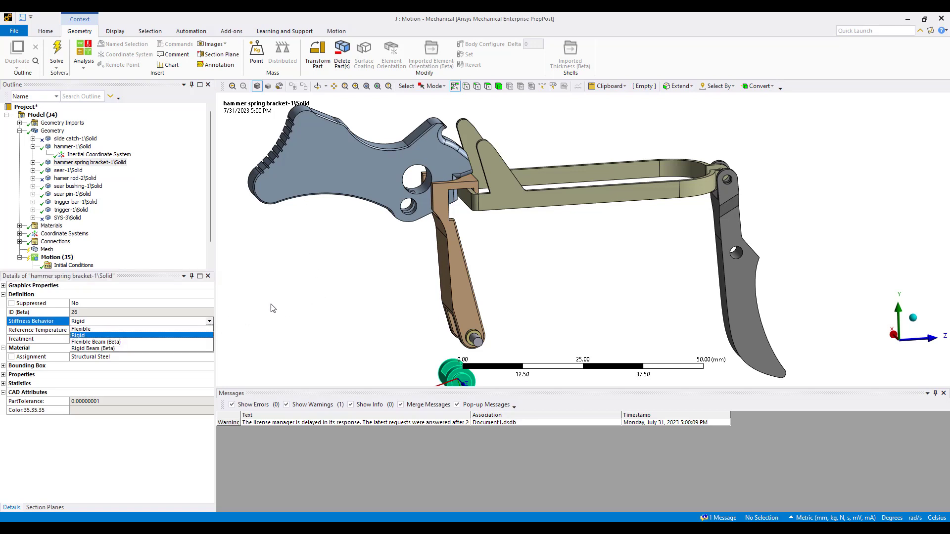
{"action": "left_click", "coordinate": [282, 310]}
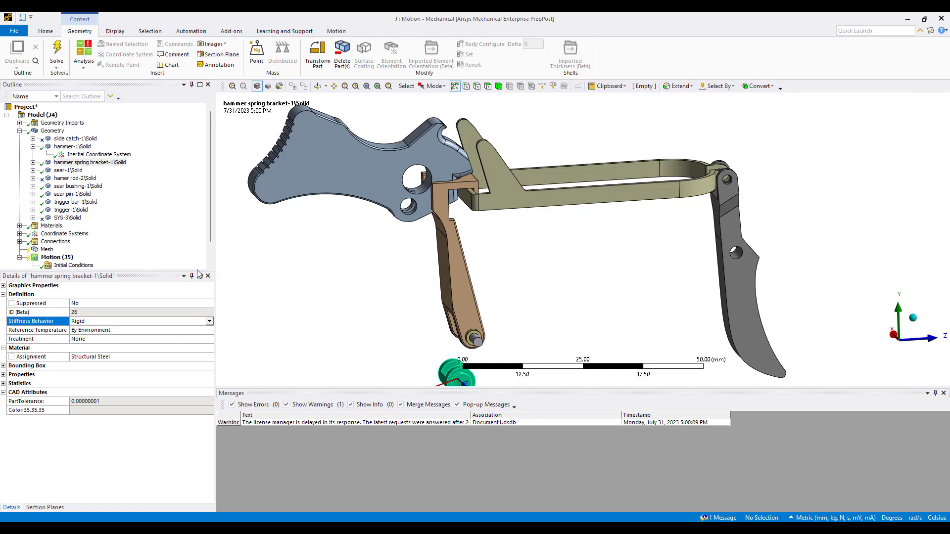
{"action": "left_click", "coordinate": [20, 225]}
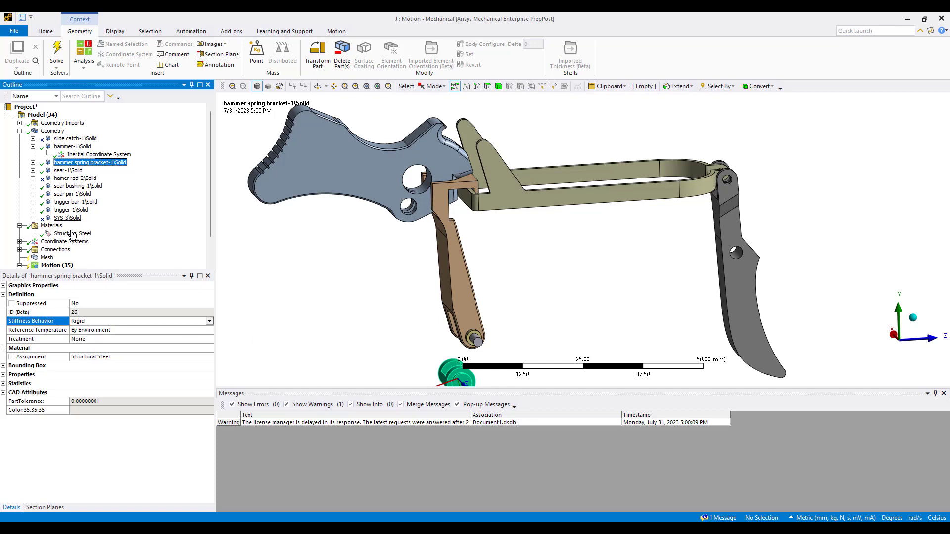
{"action": "left_click", "coordinate": [121, 357]}
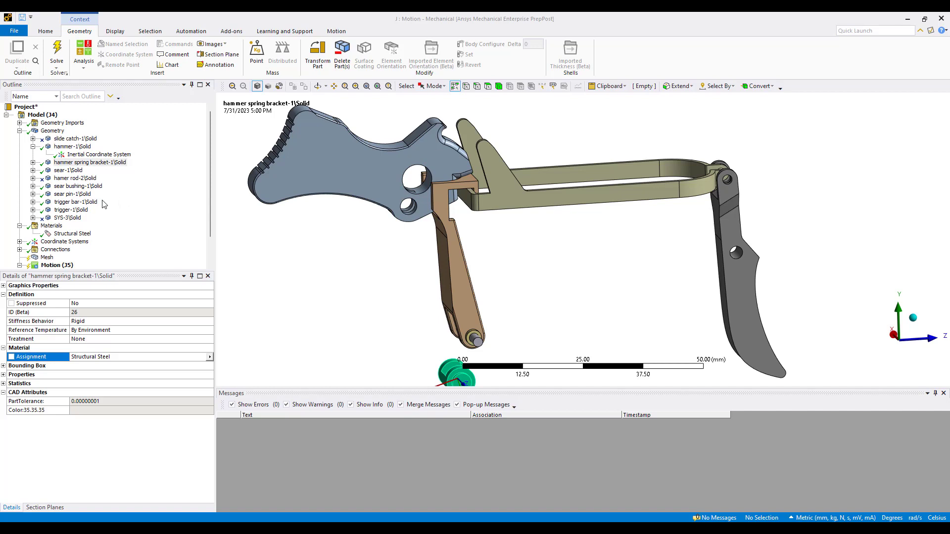
- Expand Connections and Contacts to review the list of contact regions
{"action": "left_click", "coordinate": [19, 250]}
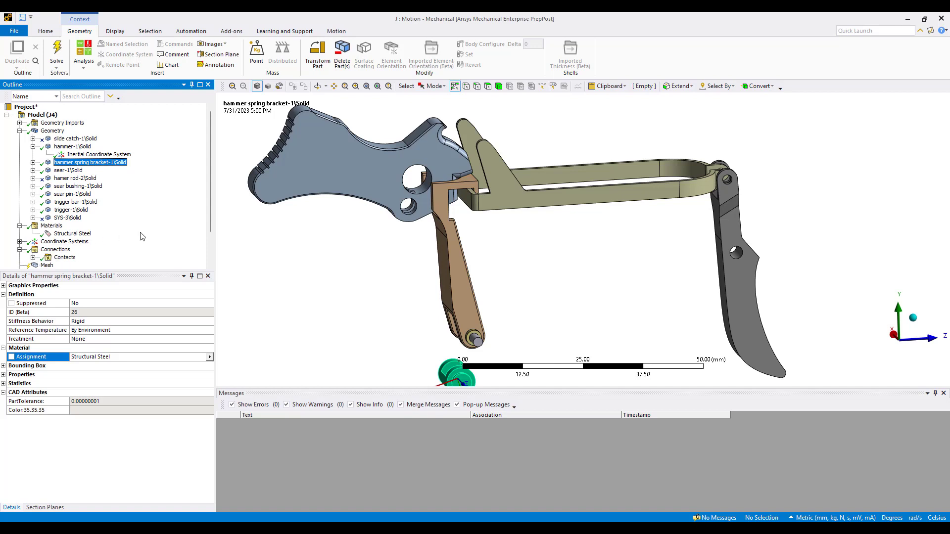
{"action": "scroll", "coordinate": [140, 236], "scroll_direction": "down", "scroll_amount": 2}
{"action": "left_click", "coordinate": [32, 221]}
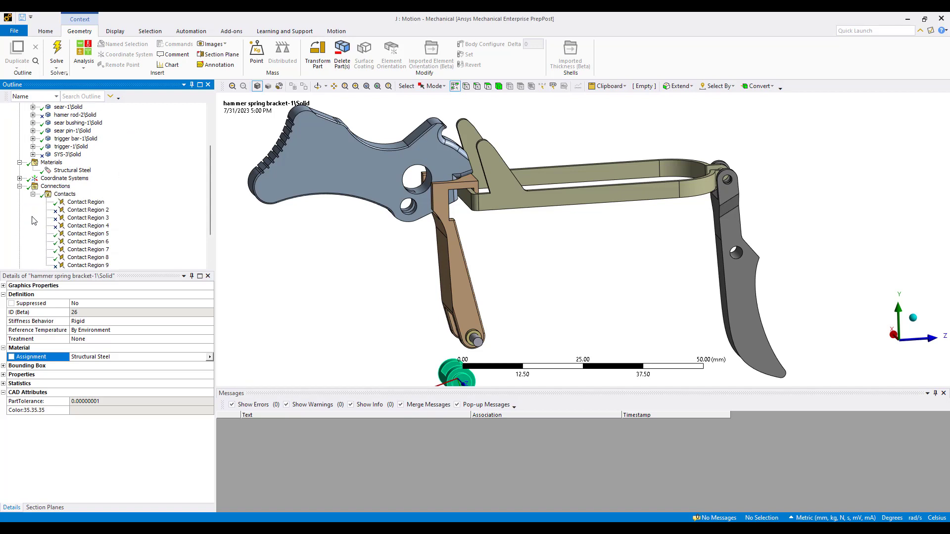
{"action": "scroll", "coordinate": [110, 221], "scroll_direction": "down", "scroll_amount": 2}
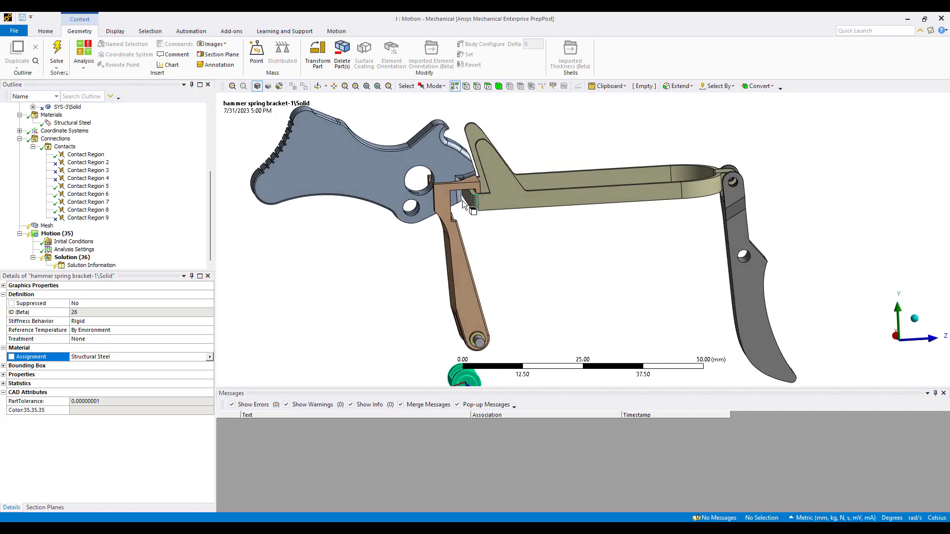
- Insert a connection group under Connections and set its connection type to Joint
{"action": "right_click", "coordinate": [59, 139]}
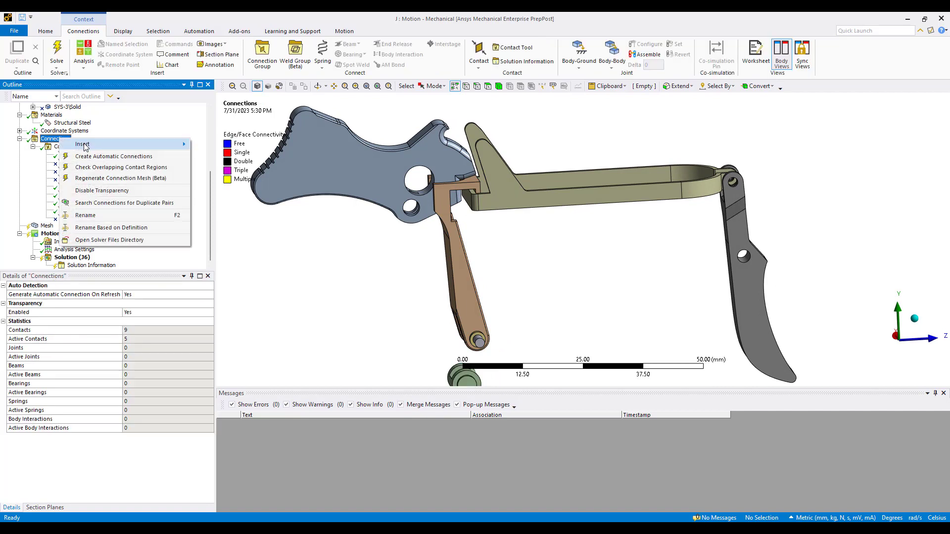
{"action": "mouse_move", "coordinate": [83, 145]}
{"action": "left_click", "coordinate": [221, 144]}
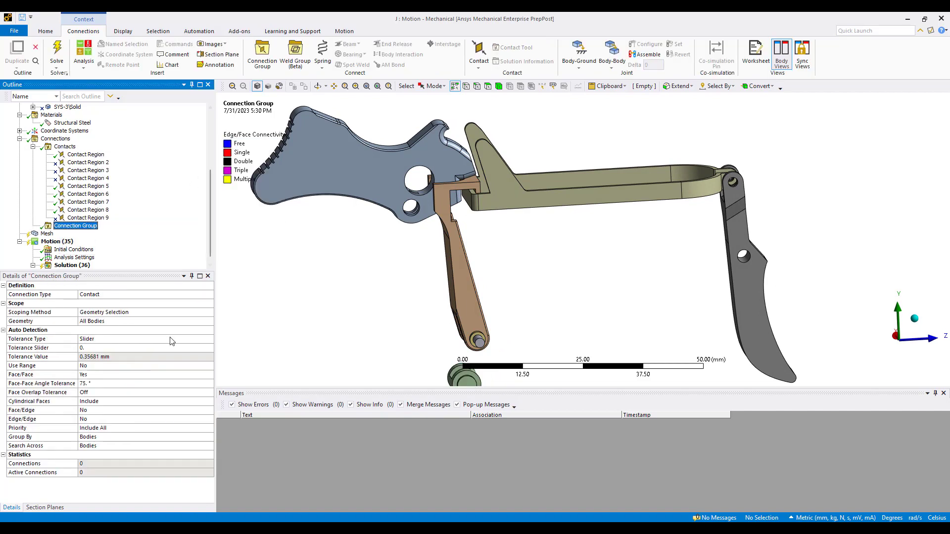
{"action": "left_click", "coordinate": [185, 296]}
{"action": "left_click", "coordinate": [209, 294]}
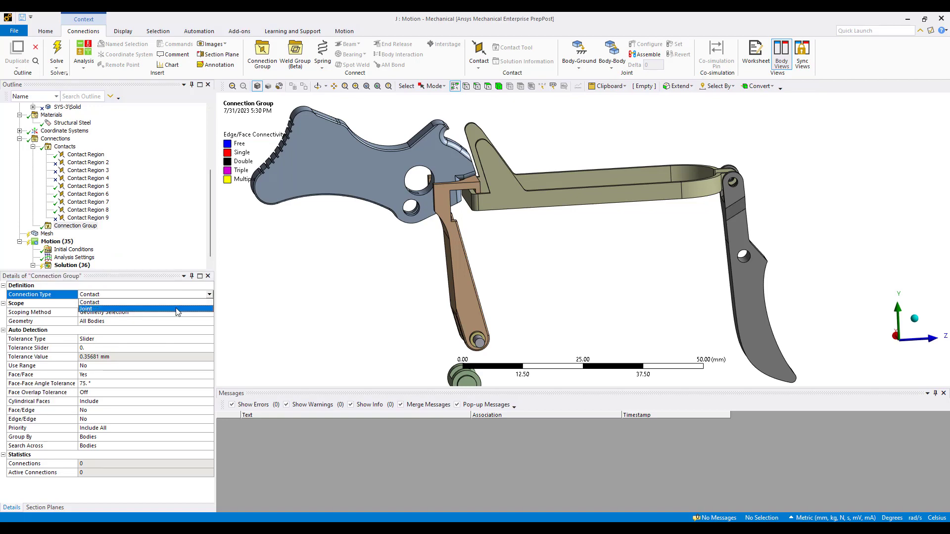
{"action": "left_click", "coordinate": [177, 309]}
- Generate the automatic connections for the new joint group and expand its list of joints
{"action": "left_click_drag", "start_coordinate": [82, 218], "coordinate": [78, 223]}
{"action": "right_click", "coordinate": [78, 221]}
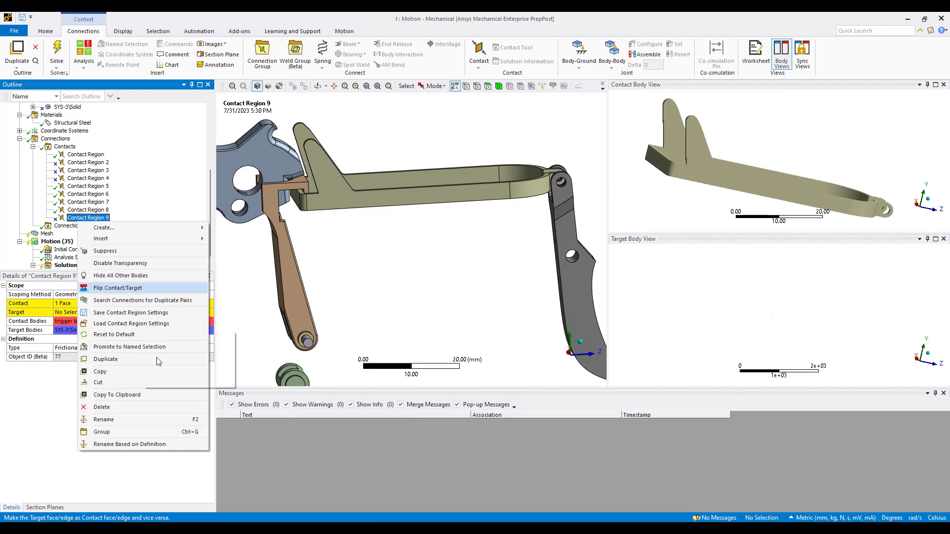
{"action": "right_click", "coordinate": [61, 227]}
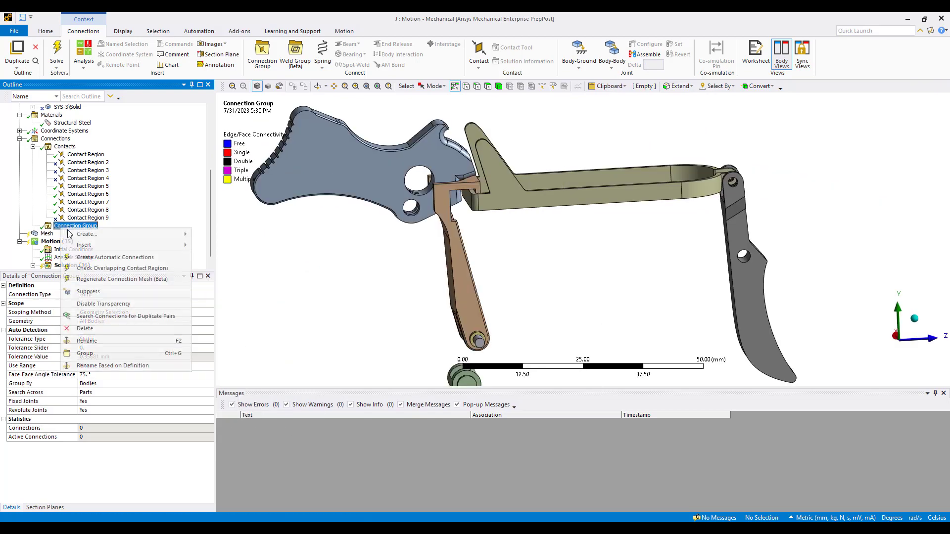
{"action": "left_click", "coordinate": [105, 258]}
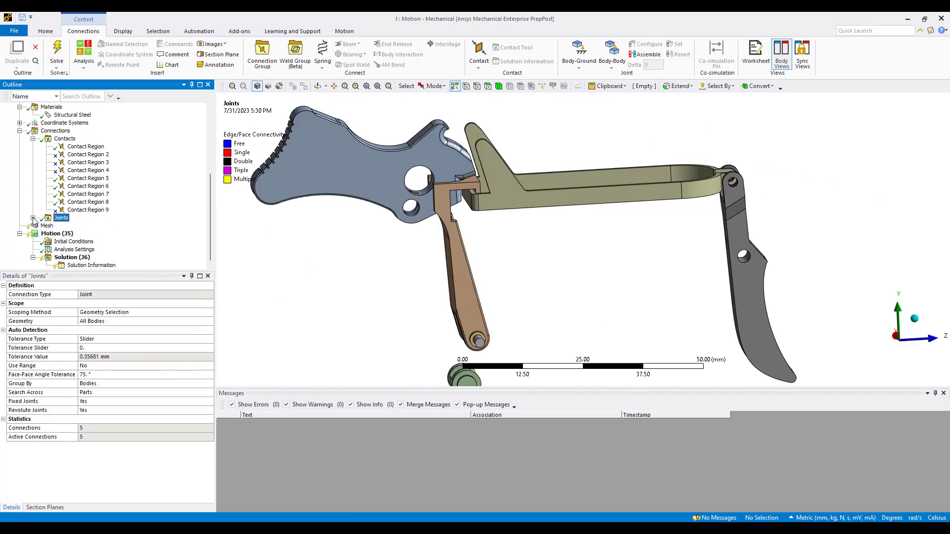
{"action": "left_click", "coordinate": [32, 219]}
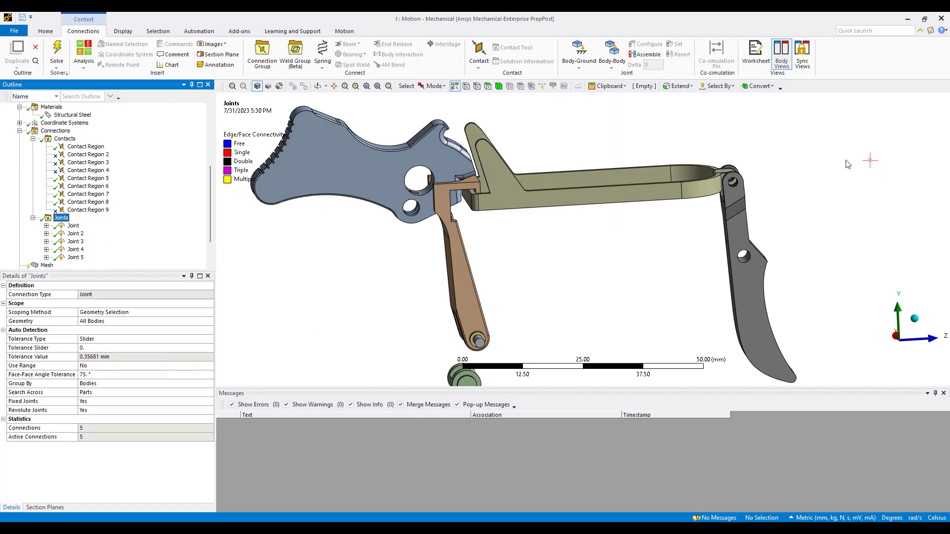
- Examine the hammer and sear bodies up close, then display the frictional contact region defined between them
{"action": "right_click", "coordinate": [62, 141]}
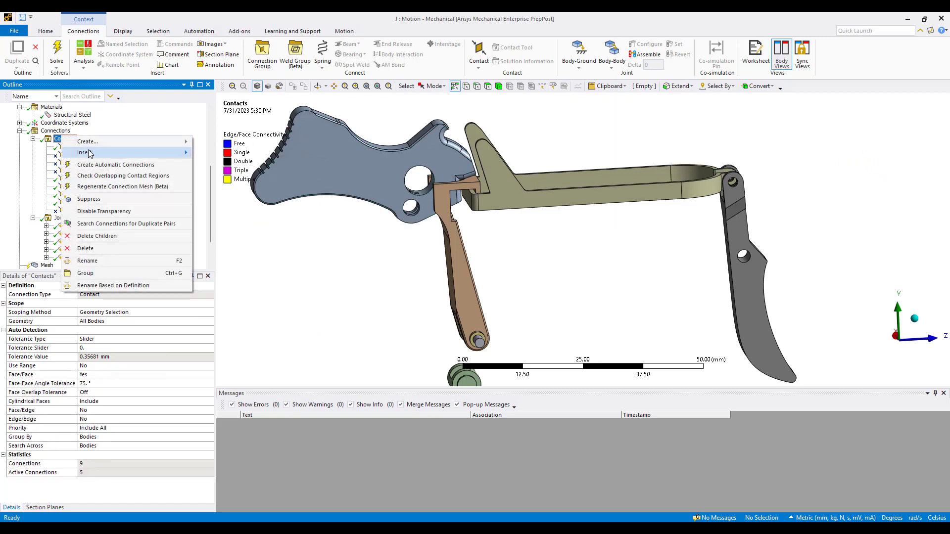
{"action": "left_click", "coordinate": [381, 244]}
{"action": "middle_click_drag", "start_coordinate": [463, 240], "coordinate": [761, 335]}
{"action": "middle_click_drag", "start_coordinate": [659, 306], "coordinate": [353, 322]}
{"action": "left_click", "coordinate": [472, 323]}
{"action": "left_click", "coordinate": [524, 290]}
{"action": "double_click", "coordinate": [524, 290]}
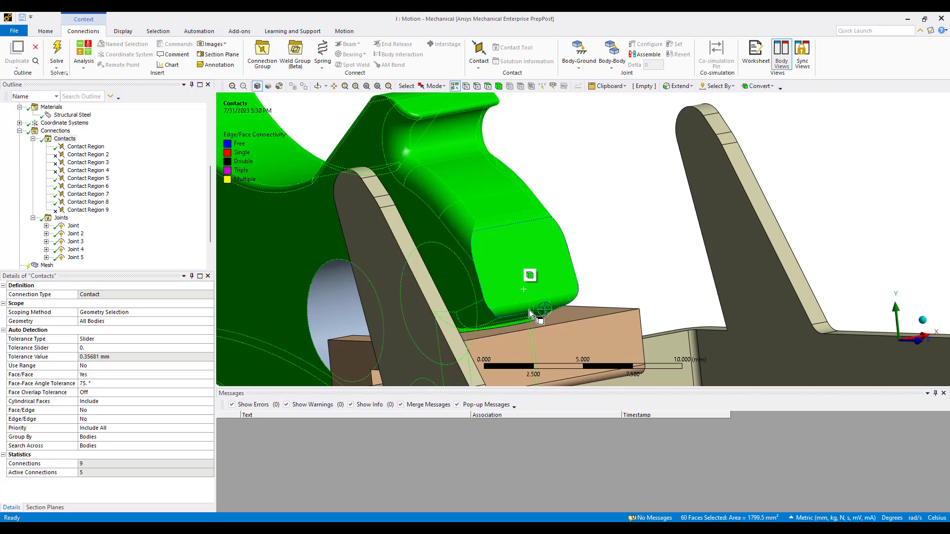
{"action": "double_click", "coordinate": [540, 339]}
{"action": "middle_click_drag", "start_coordinate": [561, 335], "coordinate": [544, 319]}
{"action": "left_click", "coordinate": [89, 147]}
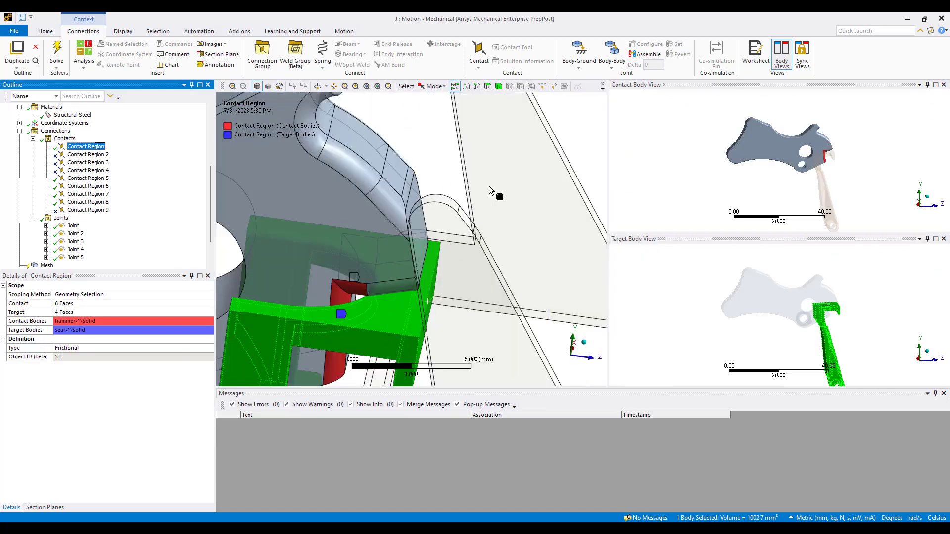
- Suppress Contact Region 5 through Contact Region 8, leaving the first hammer-to-sear contact region active
{"action": "left_click", "coordinate": [440, 158]}
{"action": "middle_click_drag", "start_coordinate": [809, 298], "coordinate": [790, 287]}
{"action": "left_click_drag", "start_coordinate": [790, 287], "coordinate": [762, 286]}
{"action": "mouse_move", "coordinate": [772, 158]}
{"action": "left_mouse_down"}
{"action": "mouse_move", "coordinate": [740, 121]}
{"action": "mouse_move", "coordinate": [762, 148]}
{"action": "left_mouse_up"}
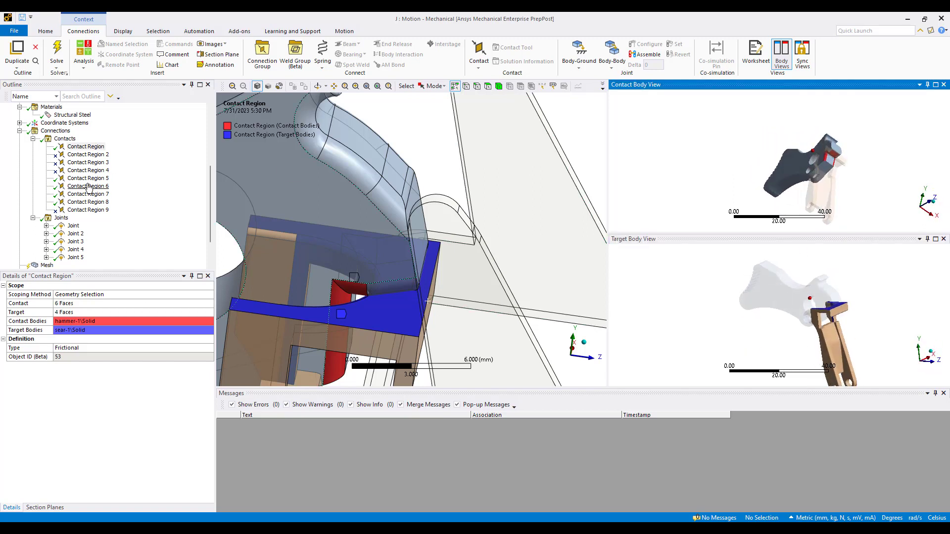
{"action": "left_click", "coordinate": [84, 147]}
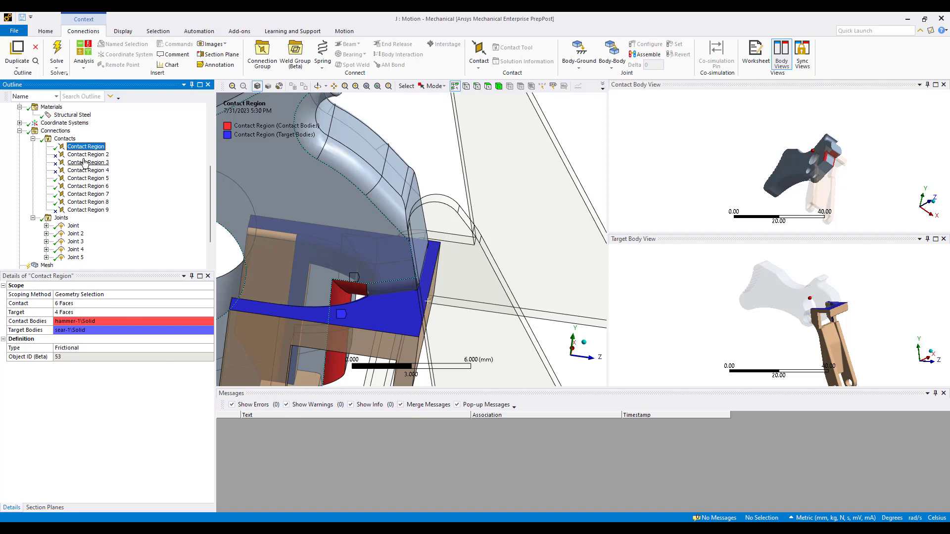
{"action": "left_click", "coordinate": [87, 178]}
{"action": "left_click", "coordinate": [86, 202], "text": "shift"}
{"action": "right_click", "coordinate": [86, 202]}
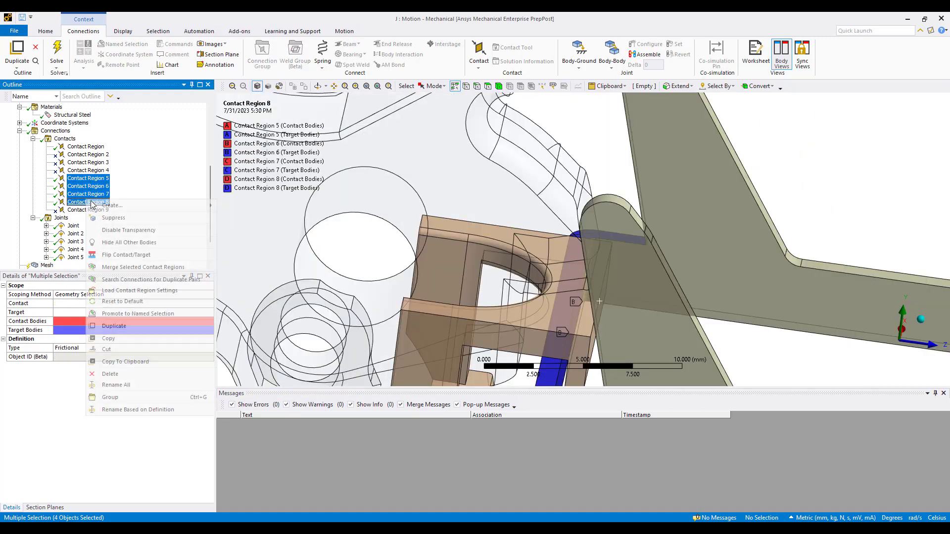
{"action": "left_click", "coordinate": [113, 218]}
- Extend the contact scope of the hammer-to-sear contact region to 13 faces by adding the hammer's notch face and adjoining curved edge faces
{"action": "left_click", "coordinate": [86, 146]}
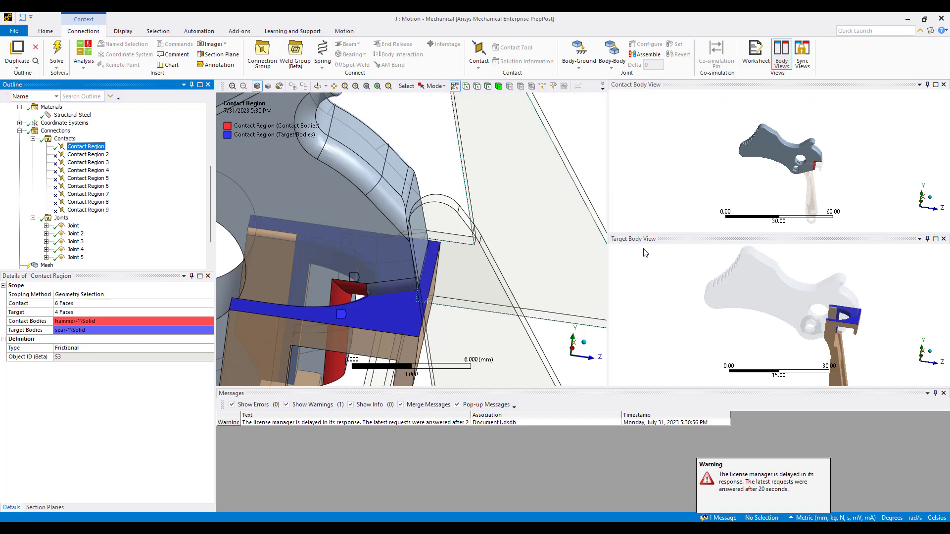
{"action": "middle_click_drag", "start_coordinate": [781, 156], "coordinate": [745, 137]}
{"action": "scroll", "coordinate": [824, 169], "scroll_direction": "up", "scroll_amount": 5}
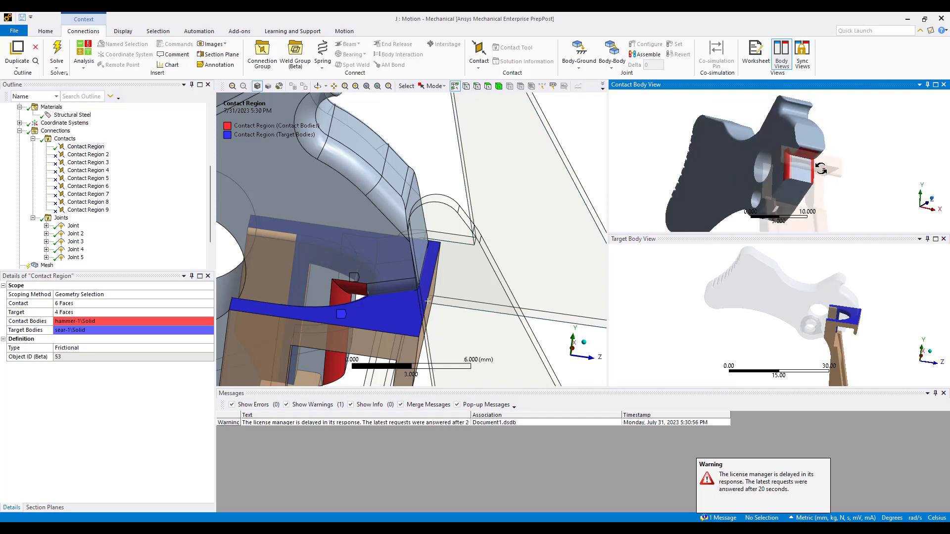
{"action": "middle_click_drag", "start_coordinate": [823, 170], "coordinate": [777, 173]}
{"action": "left_click", "coordinate": [90, 307]}
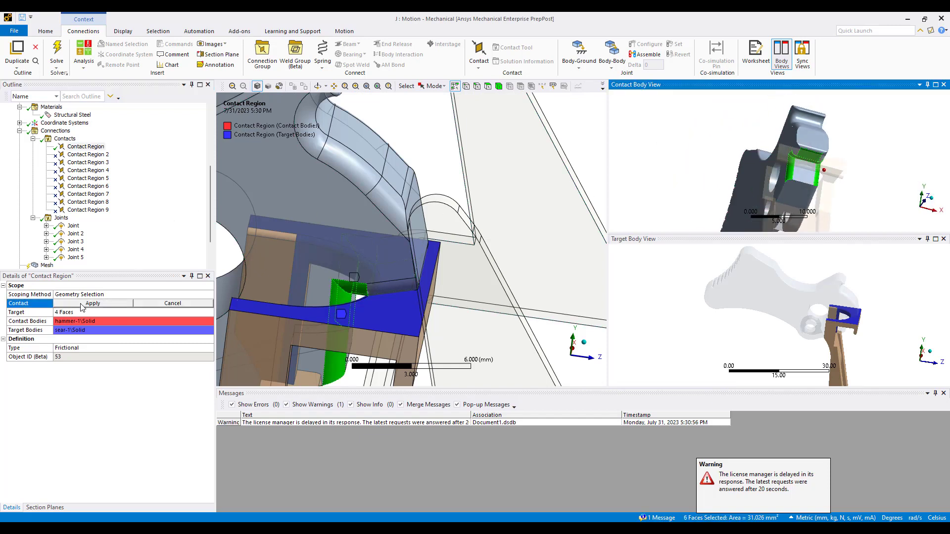
{"action": "scroll", "coordinate": [805, 179], "scroll_direction": "up", "scroll_amount": 3}
{"action": "middle_click_drag", "start_coordinate": [664, 199], "coordinate": [647, 200], "text": "ctrl"}
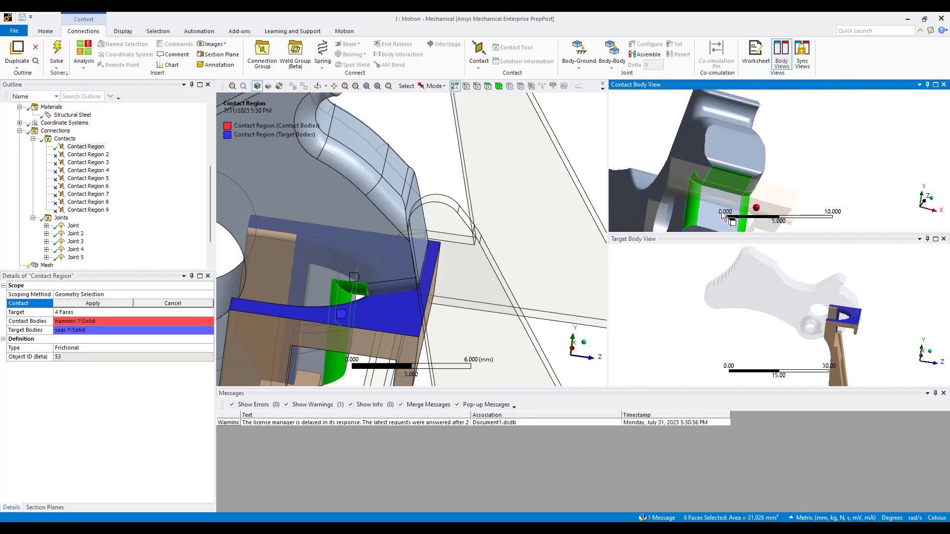
{"action": "left_click", "coordinate": [722, 210], "text": "ctrl"}
{"action": "left_click", "coordinate": [738, 159], "text": "ctrl"}
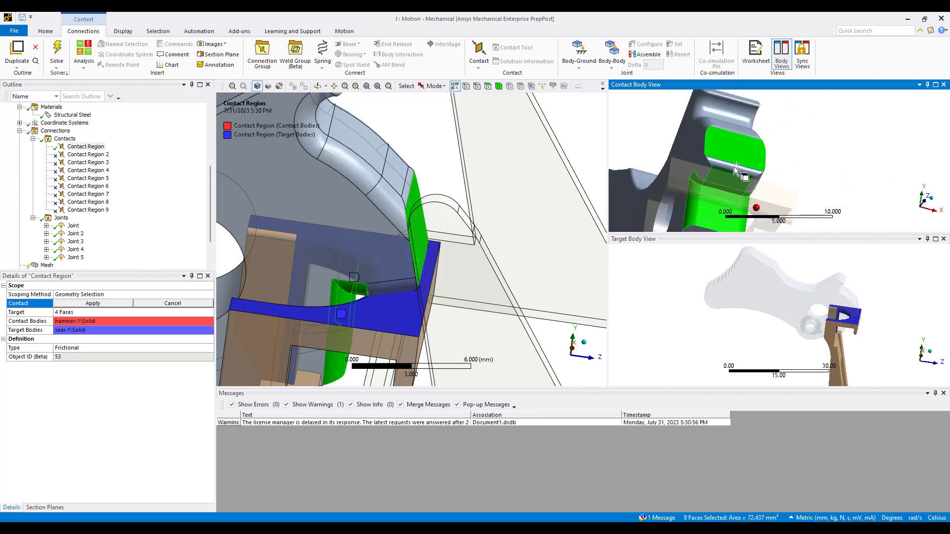
{"action": "left_click", "coordinate": [734, 166], "text": "ctrl"}
{"action": "middle_click_drag", "start_coordinate": [738, 159], "coordinate": [777, 258]}
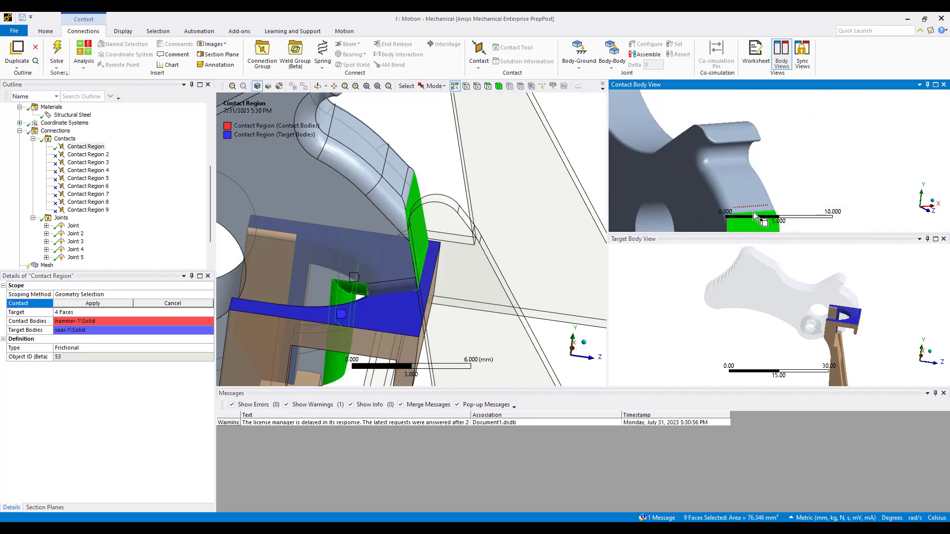
{"action": "left_click_drag", "start_coordinate": [730, 165], "coordinate": [731, 156], "text": "ctrl"}
{"action": "middle_click_drag", "start_coordinate": [730, 156], "coordinate": [735, 130]}
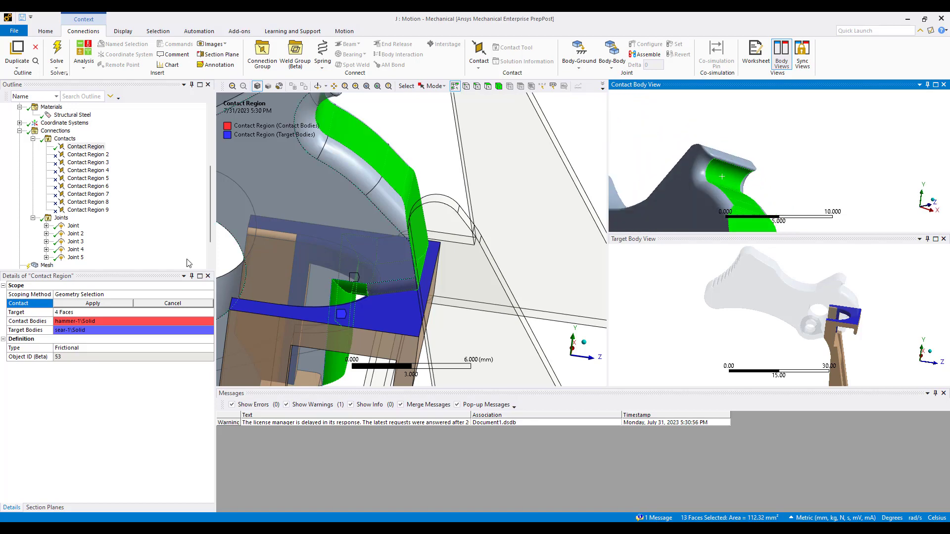
{"action": "left_click", "coordinate": [98, 303]}
- Extend the target scope of the frictional hammer-to-sear contact to 8 faces by adding the sear's inner side faces and outer end face
{"action": "middle_click_drag", "start_coordinate": [450, 284], "coordinate": [437, 289]}
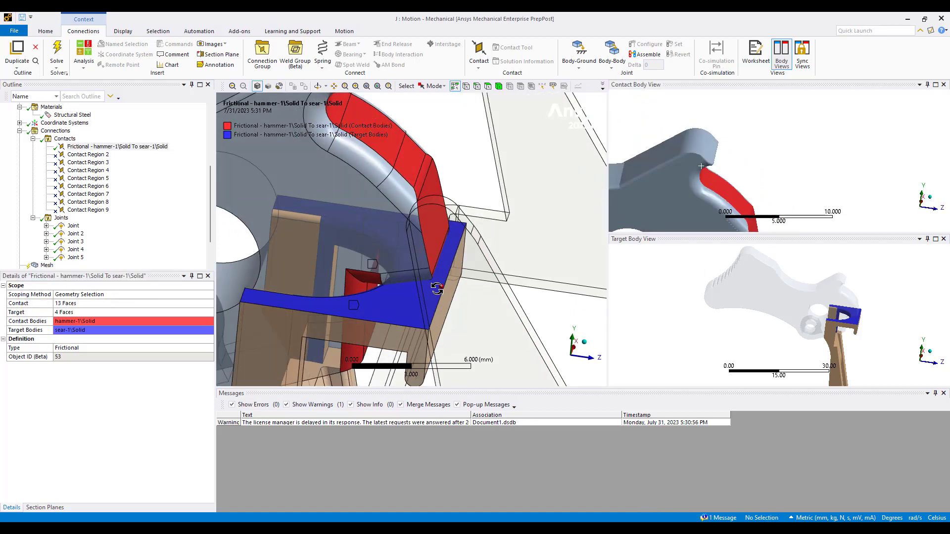
{"action": "middle_click_drag", "start_coordinate": [794, 326], "coordinate": [724, 300]}
{"action": "scroll", "coordinate": [844, 301], "scroll_direction": "up", "scroll_amount": 5}
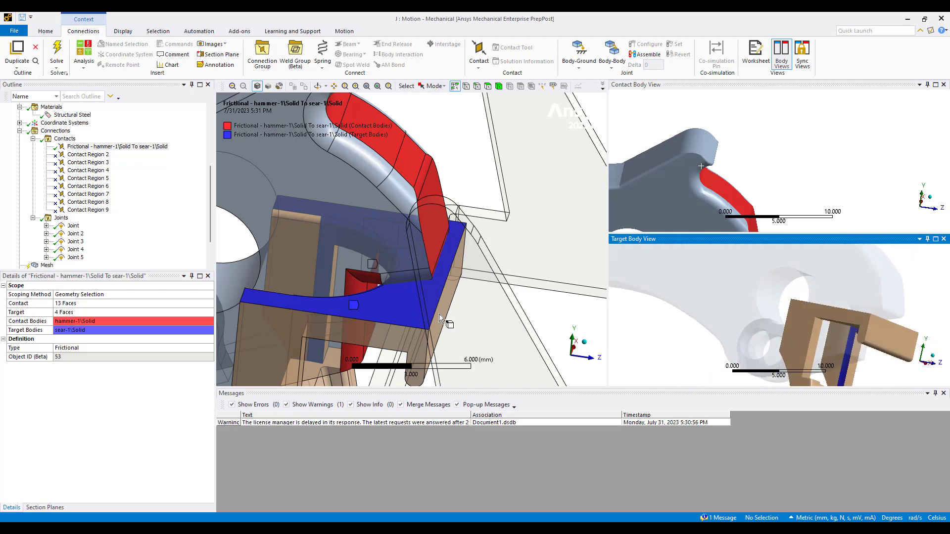
{"action": "left_click", "coordinate": [77, 313]}
{"action": "middle_click_drag", "start_coordinate": [841, 341], "coordinate": [799, 298]}
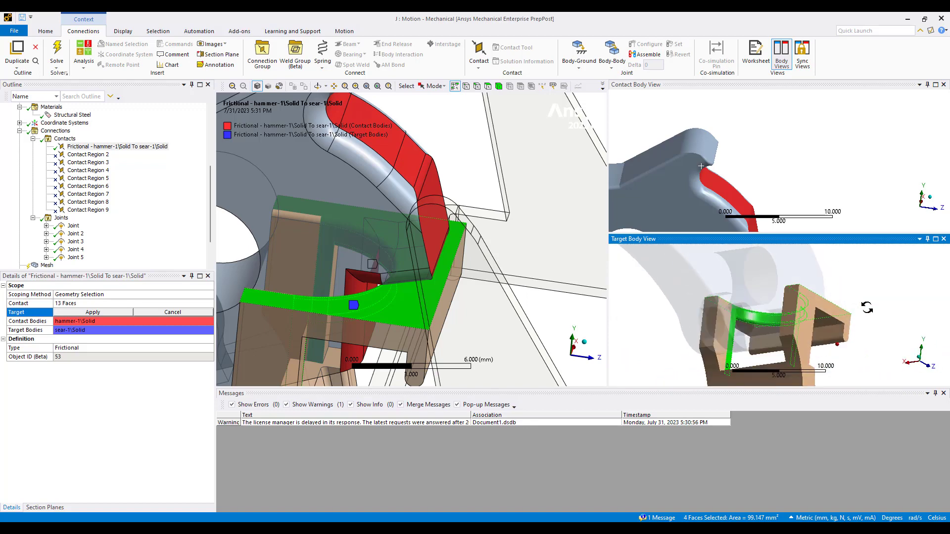
{"action": "middle_click_drag", "start_coordinate": [866, 308], "coordinate": [837, 307]}
{"action": "left_click", "coordinate": [790, 279], "text": "ctrl"}
{"action": "left_click", "coordinate": [758, 297], "text": "ctrl"}
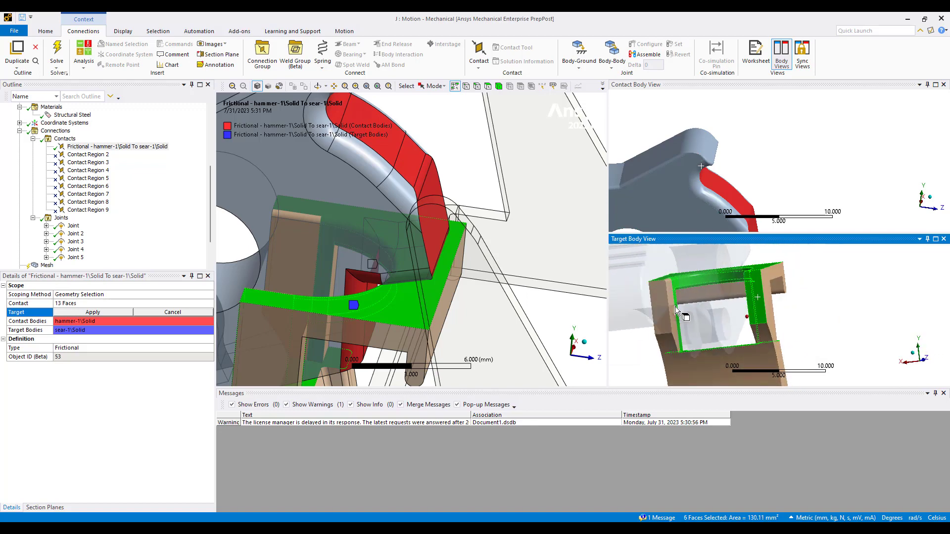
{"action": "left_click", "coordinate": [675, 311], "text": "ctrl"}
{"action": "middle_click_drag", "start_coordinate": [676, 311], "coordinate": [799, 312]}
{"action": "left_click", "coordinate": [798, 312], "text": "ctrl"}
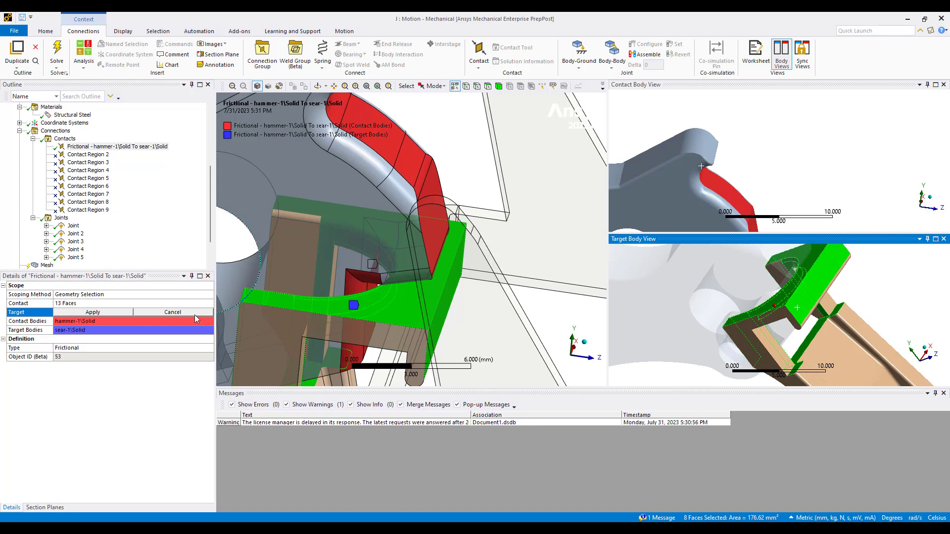
{"action": "left_click", "coordinate": [81, 315]}
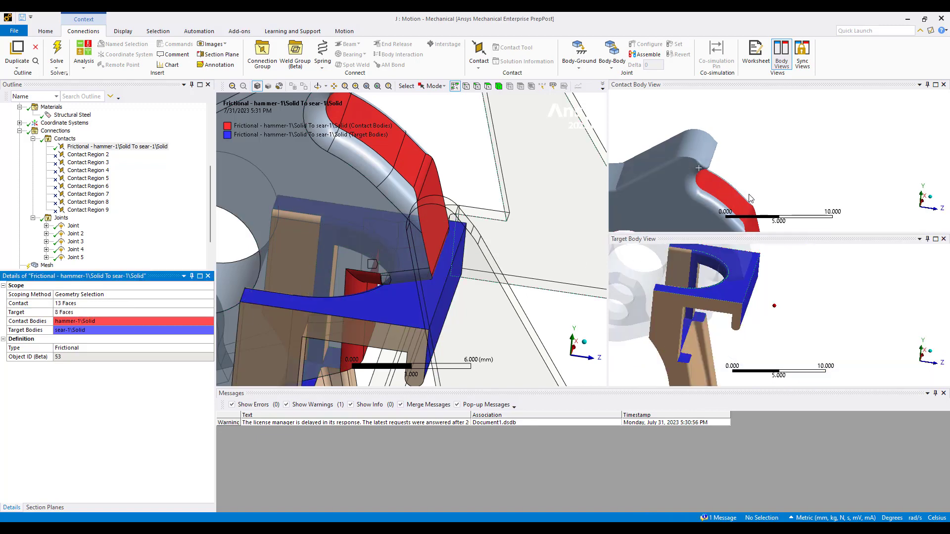
{"action": "middle_click_drag", "start_coordinate": [719, 175], "coordinate": [693, 158]}
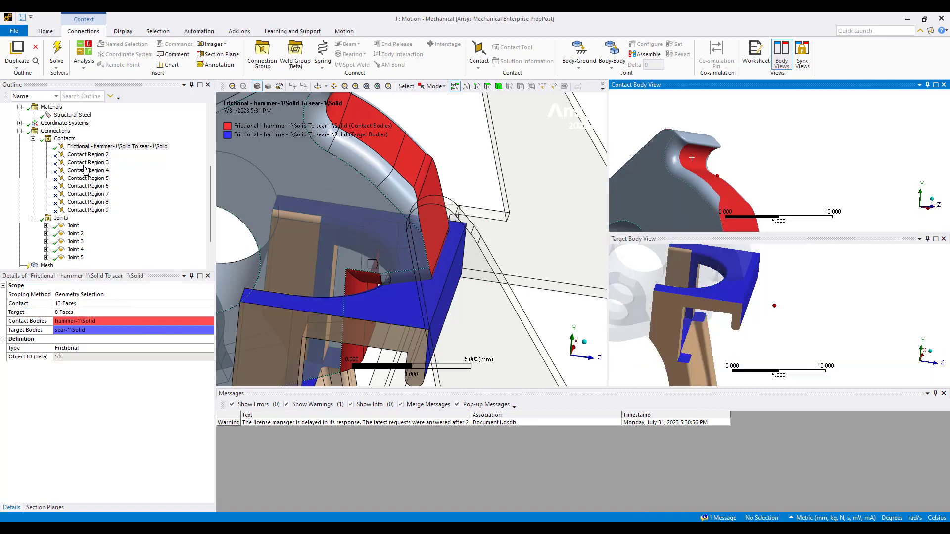
- Suppress the revolute joint generated between the hammer and the sear
{"action": "left_click", "coordinate": [69, 227]}
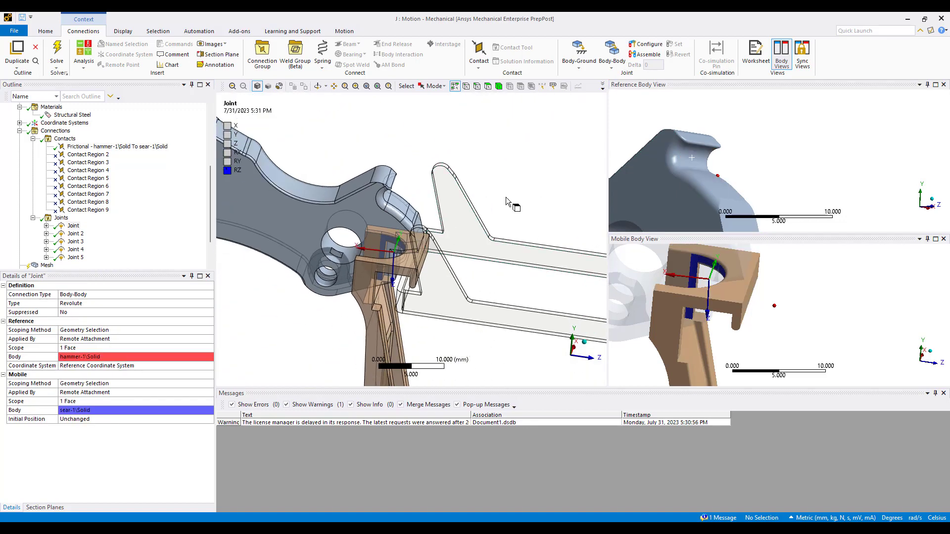
{"action": "right_click", "coordinate": [70, 231]}
{"action": "left_click", "coordinate": [72, 247]}
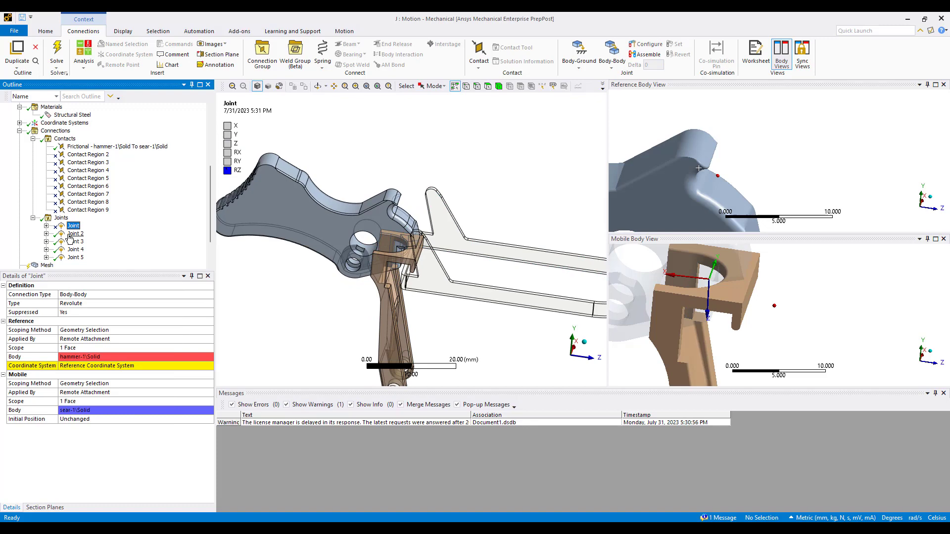
- Inspect Joint 2 between the sear and the sear bushing, using Configure to check its rotation axis
{"action": "left_click", "coordinate": [75, 234]}
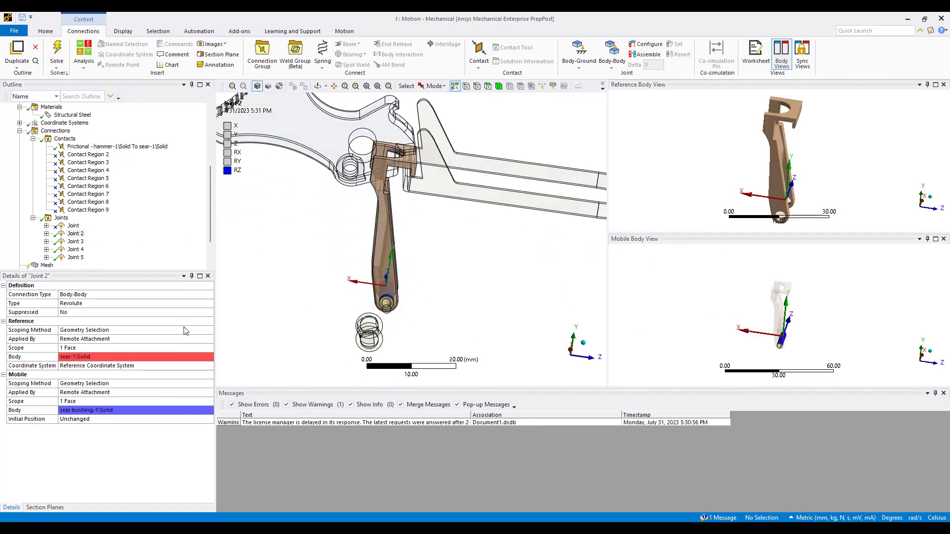
{"action": "middle_click_drag", "start_coordinate": [430, 293], "coordinate": [394, 278]}
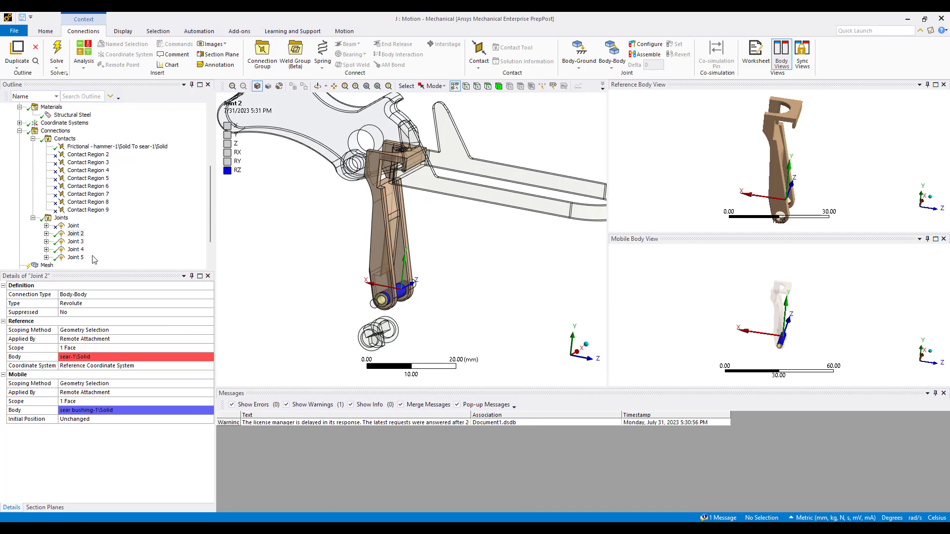
{"action": "middle_click_drag", "start_coordinate": [381, 267], "coordinate": [388, 246]}
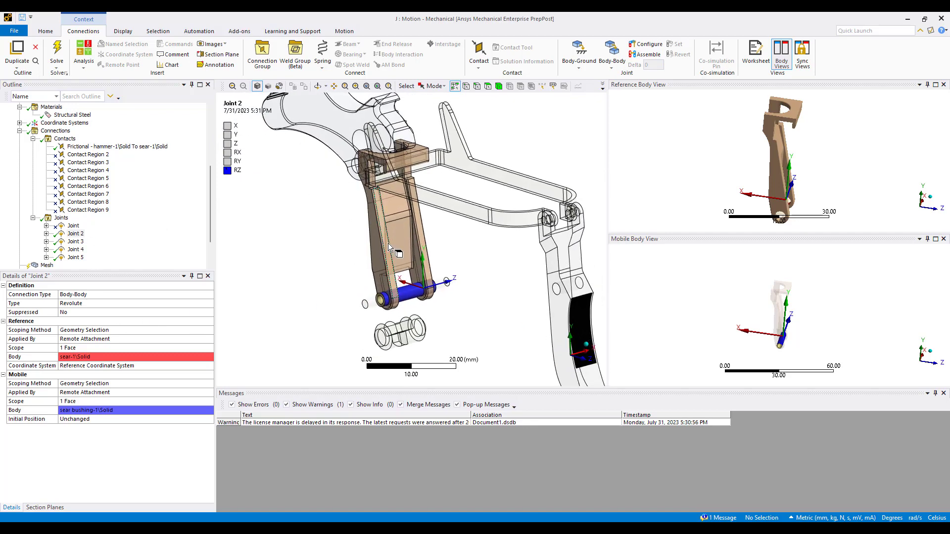
{"action": "left_click", "coordinate": [645, 44]}
{"action": "left_click_drag", "start_coordinate": [399, 265], "coordinate": [364, 261]}
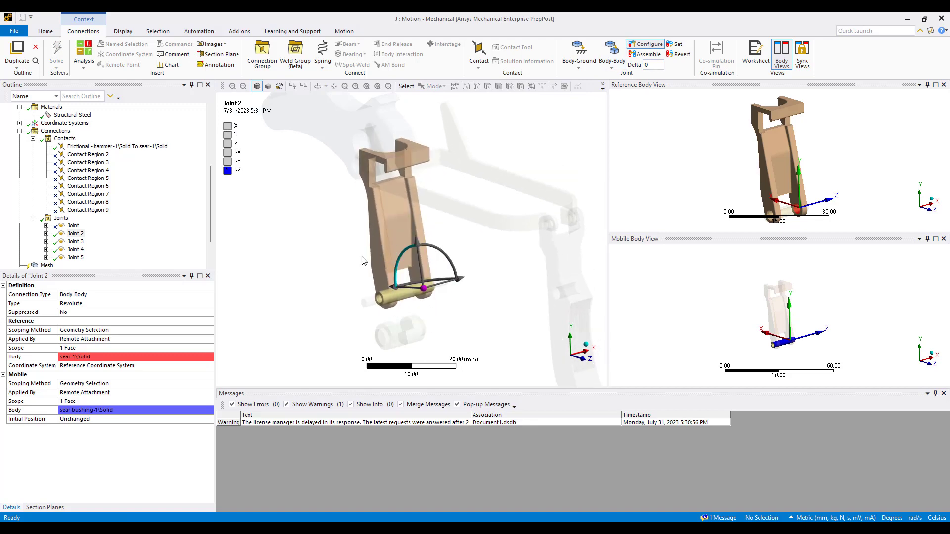
- Change Joint 3 between the sear bushing and the sear pin to the Fixed type
{"action": "left_click", "coordinate": [74, 242]}
{"action": "left_click_drag", "start_coordinate": [481, 270], "coordinate": [532, 275]}
{"action": "middle_click_drag", "start_coordinate": [532, 275], "coordinate": [535, 288]}
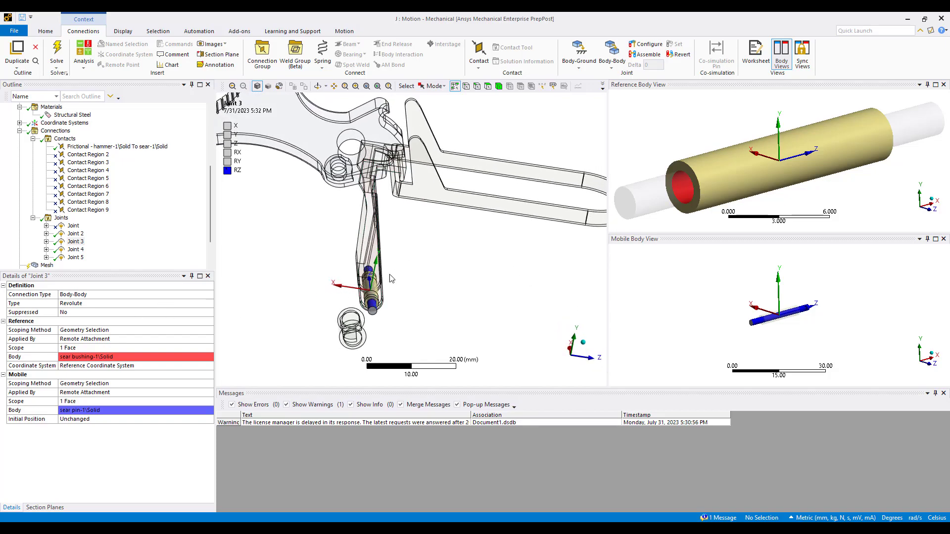
{"action": "mouse_move", "coordinate": [414, 284]}
{"action": "middle_mouse_down"}
{"action": "mouse_move", "coordinate": [426, 273]}
{"action": "mouse_move", "coordinate": [405, 301]}
{"action": "mouse_move", "coordinate": [399, 276]}
{"action": "middle_mouse_up"}
{"action": "middle_click_drag", "start_coordinate": [399, 276], "coordinate": [466, 198], "text": "ctrl"}
{"action": "middle_click_drag", "start_coordinate": [455, 240], "coordinate": [443, 242]}
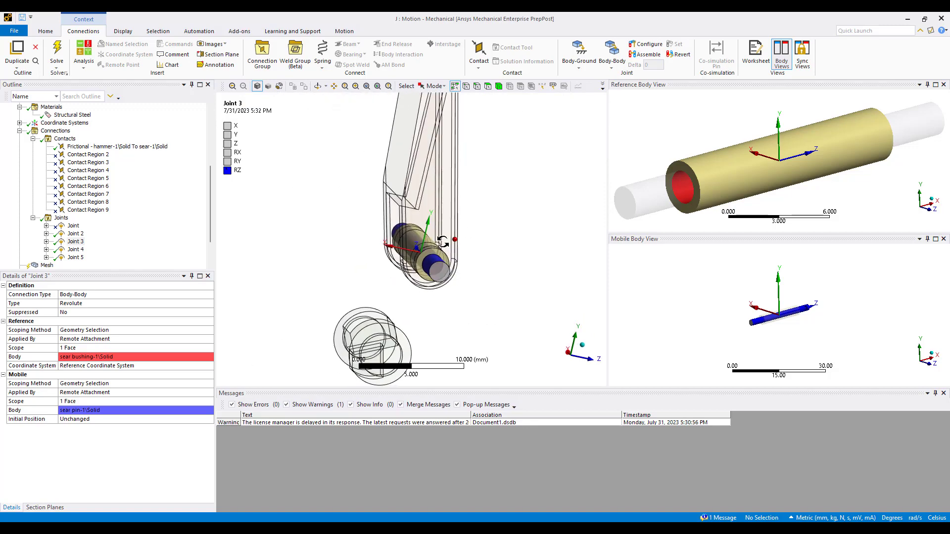
{"action": "left_click_drag", "start_coordinate": [443, 242], "coordinate": [413, 250]}
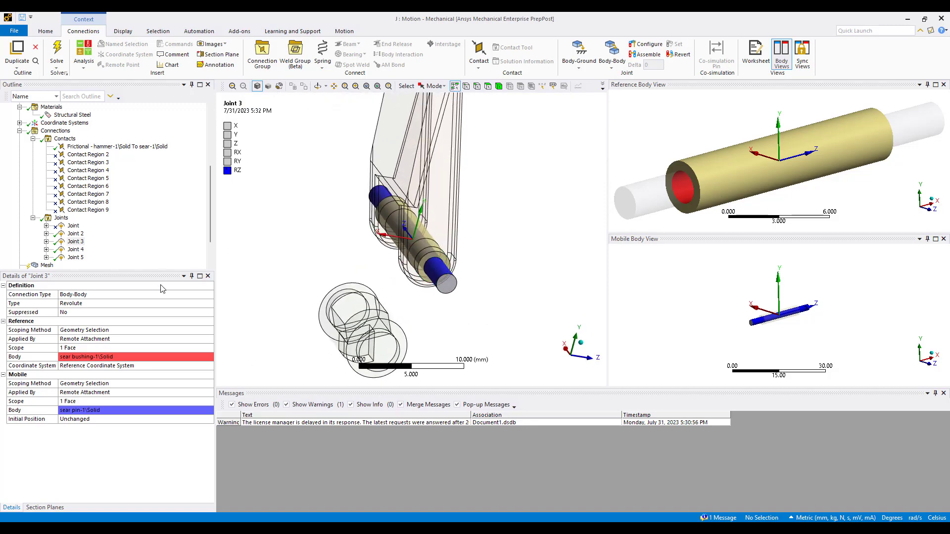
{"action": "left_click", "coordinate": [136, 305]}
{"action": "left_click", "coordinate": [210, 303]}
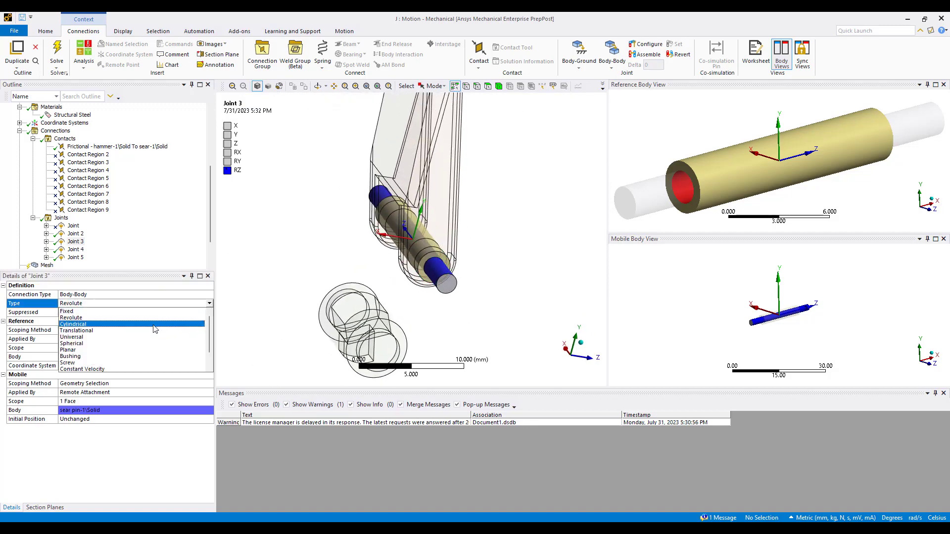
{"action": "left_click", "coordinate": [99, 312]}
- Examine Joint 4 between the trigger bar and the trigger, checking its scoped faces and its rotation axis with Configure
{"action": "left_click", "coordinate": [75, 250]}
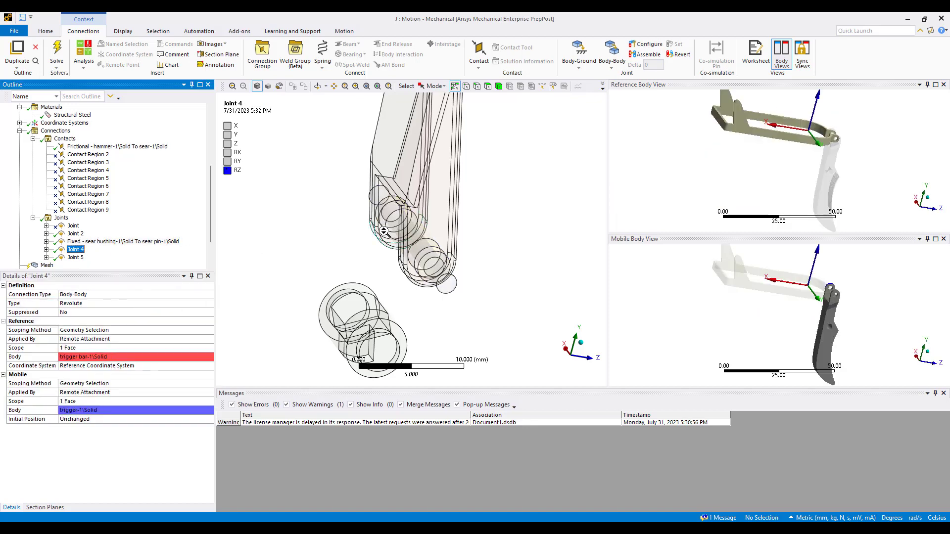
{"action": "middle_click_drag", "start_coordinate": [368, 255], "coordinate": [322, 259]}
{"action": "scroll", "coordinate": [390, 260], "scroll_direction": "up", "scroll_amount": 2}
{"action": "middle_click_drag", "start_coordinate": [468, 187], "coordinate": [407, 253]}
{"action": "scroll", "coordinate": [414, 235], "scroll_direction": "up", "scroll_amount": 3}
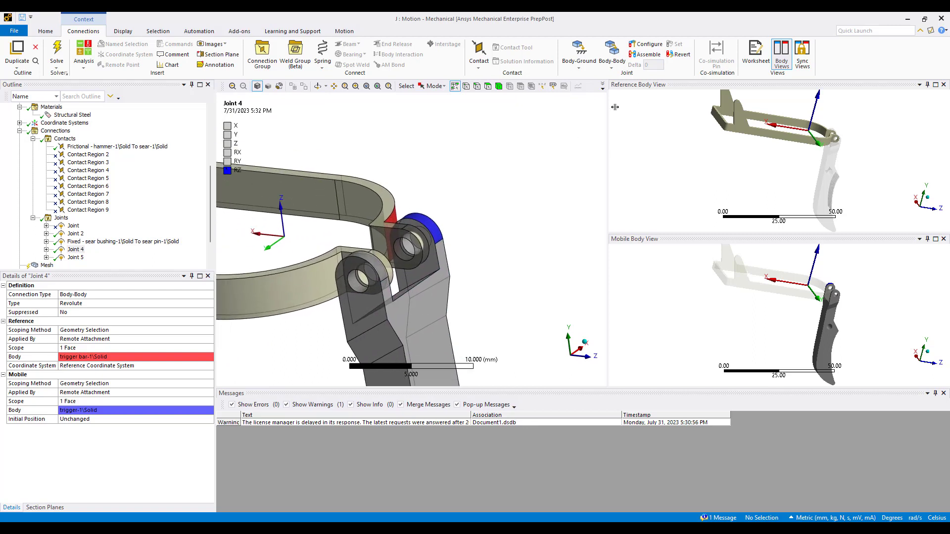
{"action": "left_click", "coordinate": [645, 44]}
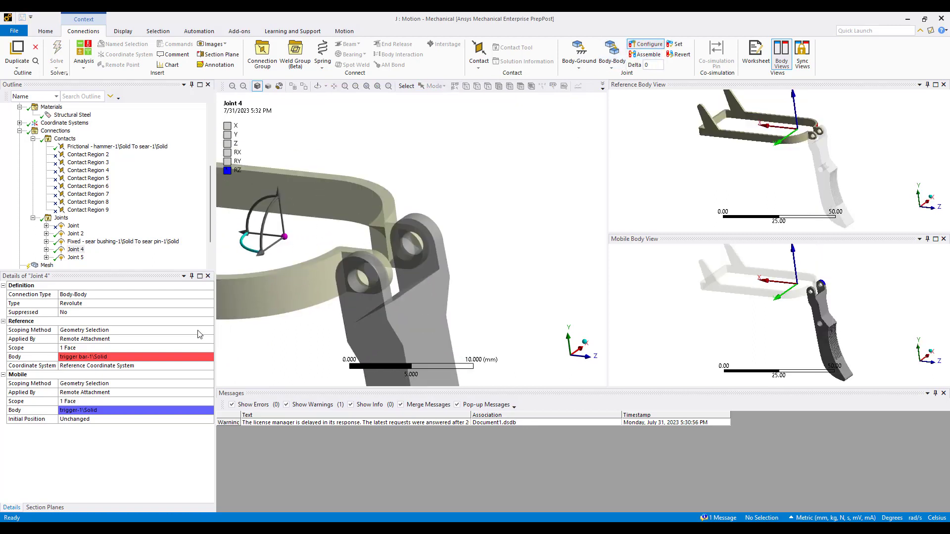
{"action": "mouse_move", "coordinate": [349, 257]}
{"action": "middle_mouse_down"}
{"action": "mouse_move", "coordinate": [488, 265]}
{"action": "mouse_move", "coordinate": [354, 272]}
{"action": "middle_mouse_up"}
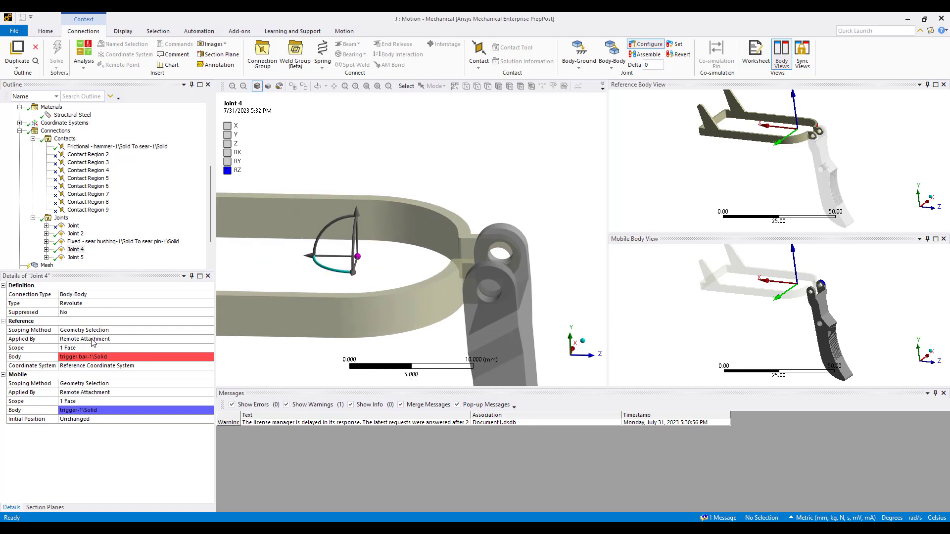
{"action": "left_click", "coordinate": [110, 347]}
{"action": "left_click", "coordinate": [646, 44]}
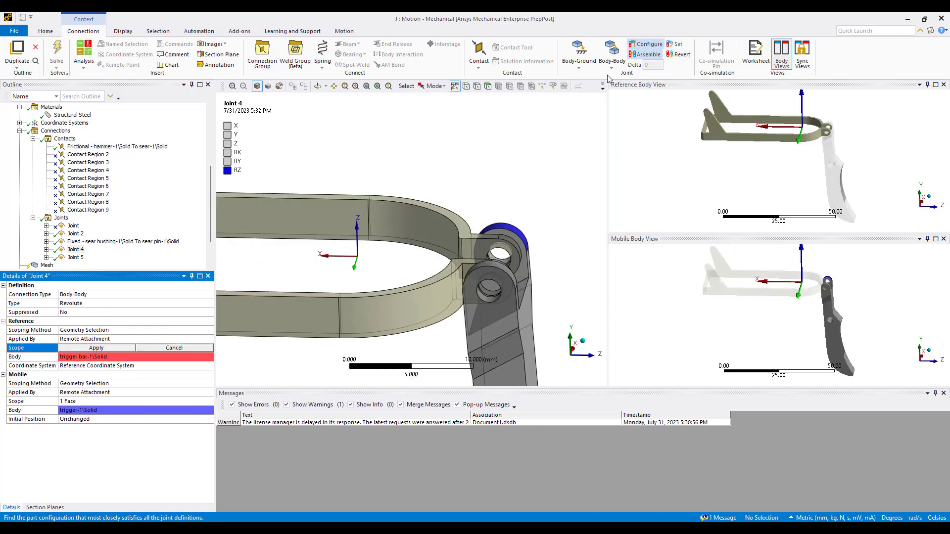
- Check the definition of Joint 5 between the sear and the trigger bar, and return to Joint 4
{"action": "middle_click_drag", "start_coordinate": [559, 240], "coordinate": [504, 298]}
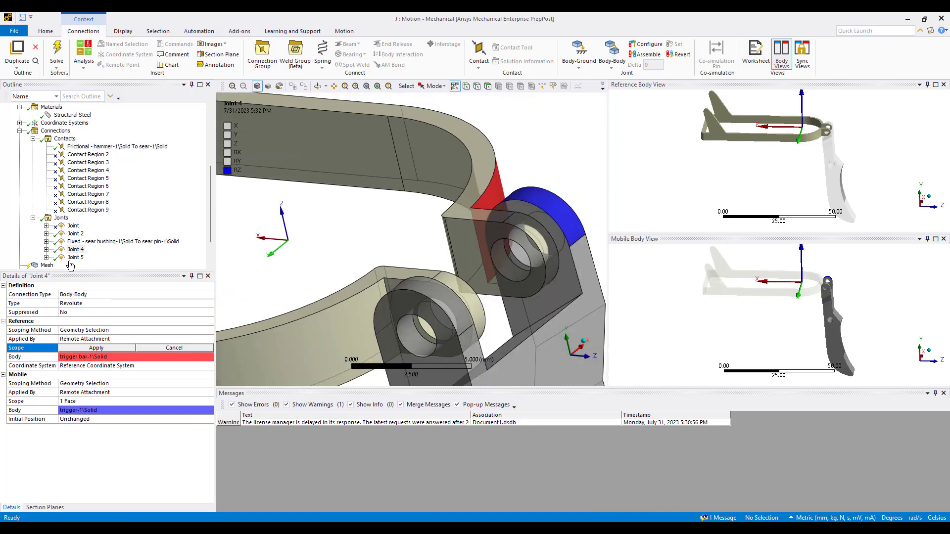
{"action": "left_click", "coordinate": [74, 258]}
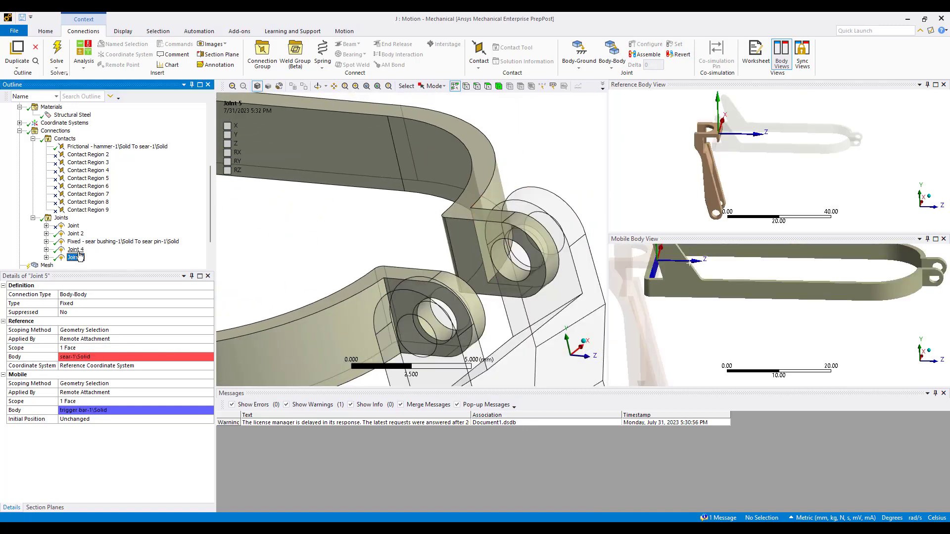
{"action": "key", "text": "Up"}
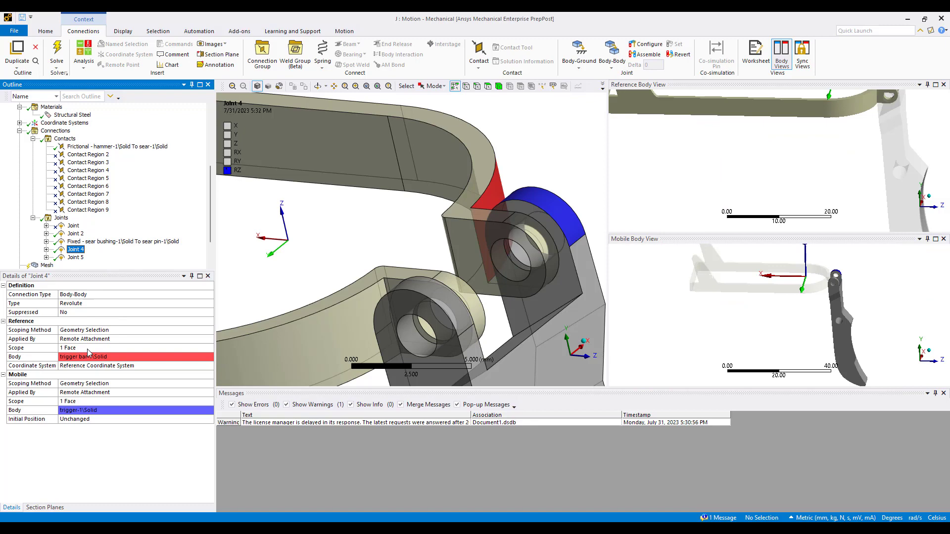
- Rescope the reference side of Joint 4 to the two cylindrical hole faces of the trigger bar
{"action": "mouse_move", "coordinate": [505, 287]}
{"action": "middle_mouse_down"}
{"action": "mouse_move", "coordinate": [536, 269]}
{"action": "mouse_move", "coordinate": [504, 275]}
{"action": "middle_mouse_up"}
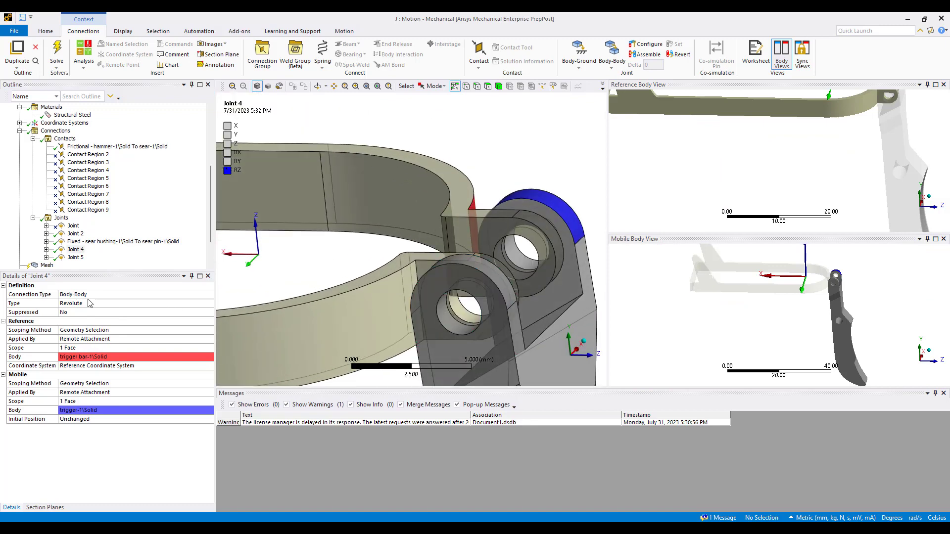
{"action": "left_click", "coordinate": [83, 348]}
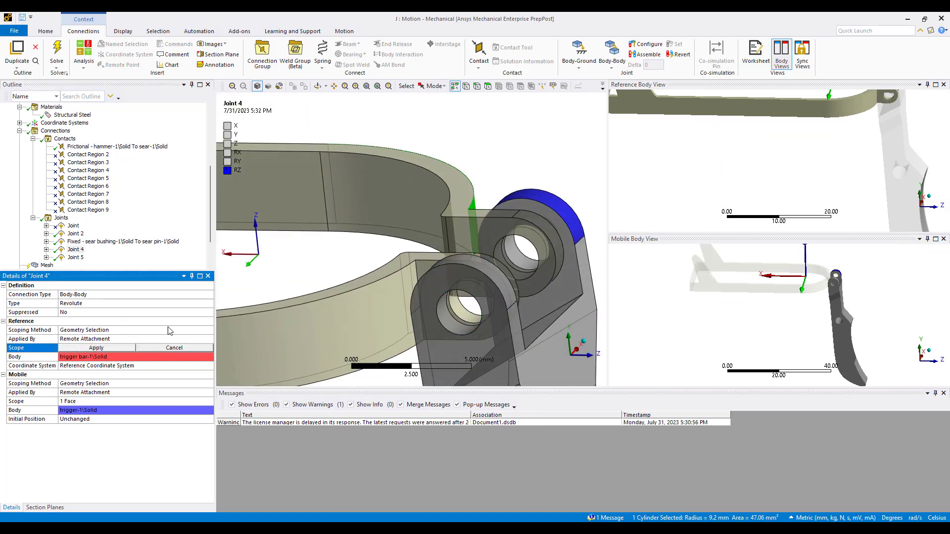
{"action": "left_click", "coordinate": [463, 321]}
{"action": "middle_click_drag", "start_coordinate": [518, 258], "coordinate": [512, 266]}
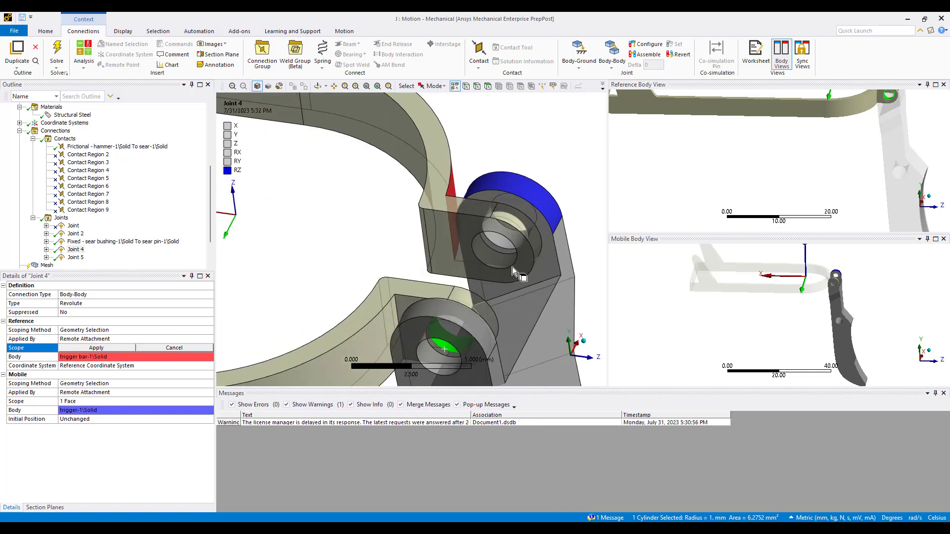
{"action": "left_click", "coordinate": [500, 259], "text": "ctrl"}
{"action": "left_click", "coordinate": [84, 348]}
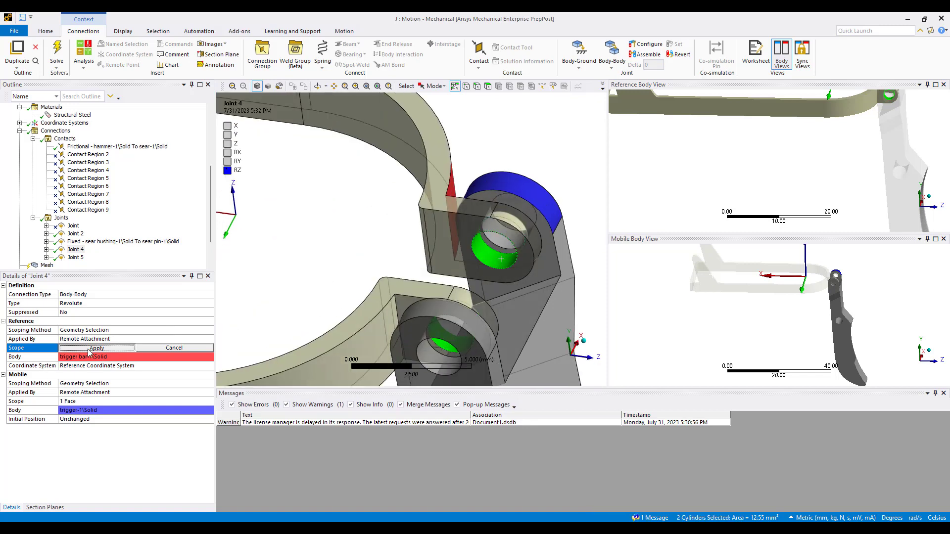
- Rescope the mobile side of the trigger bar-to-trigger joint to the trigger's two cylindrical hole faces
{"action": "left_click", "coordinate": [89, 401]}
{"action": "left_click", "coordinate": [444, 362]}
{"action": "middle_click_drag", "start_coordinate": [542, 279], "coordinate": [397, 299]}
{"action": "left_click", "coordinate": [525, 237], "text": "ctrl"}
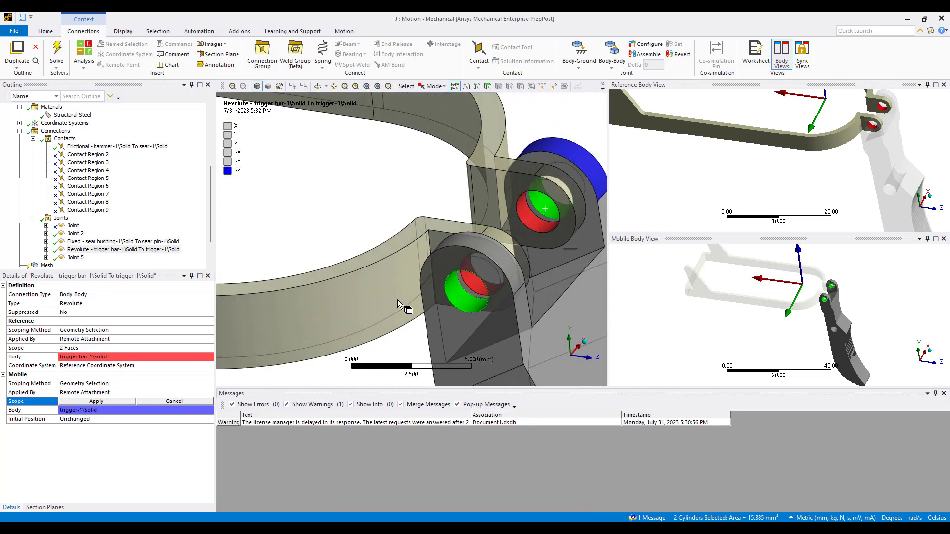
{"action": "left_click", "coordinate": [96, 402]}
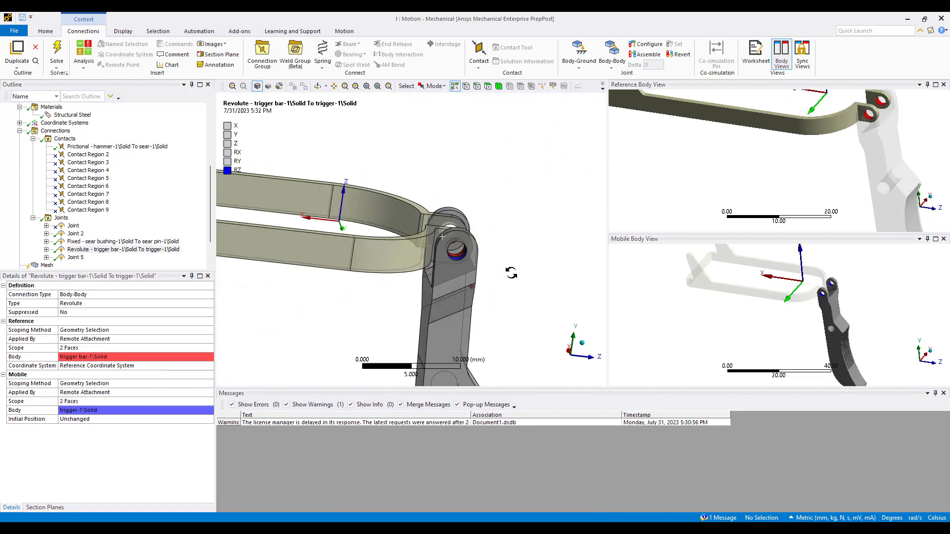
{"action": "middle_click_drag", "start_coordinate": [468, 247], "coordinate": [428, 241]}
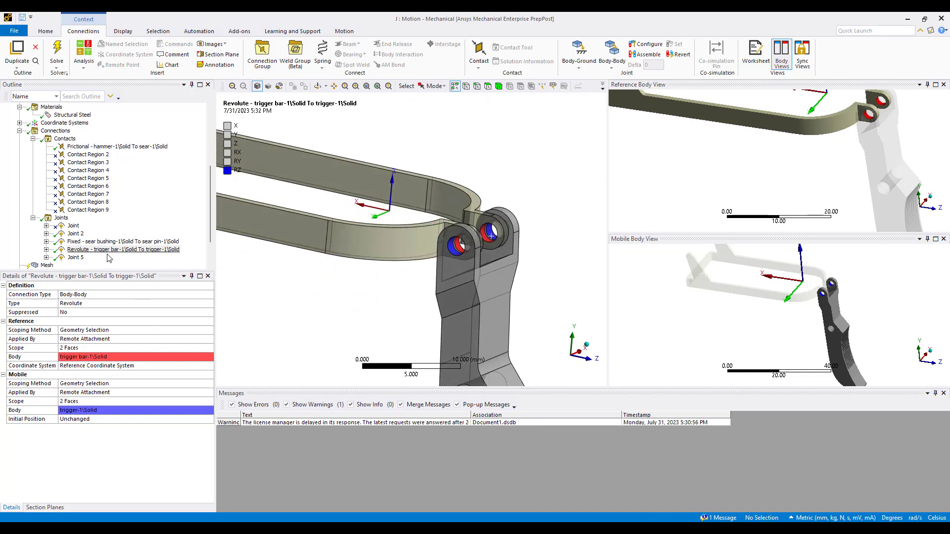
- Relocate the origin of the trigger bar-to-trigger joint's reference coordinate system to the trigger bar's two hole faces
{"action": "left_click", "coordinate": [46, 249]}
{"action": "left_click", "coordinate": [99, 257]}
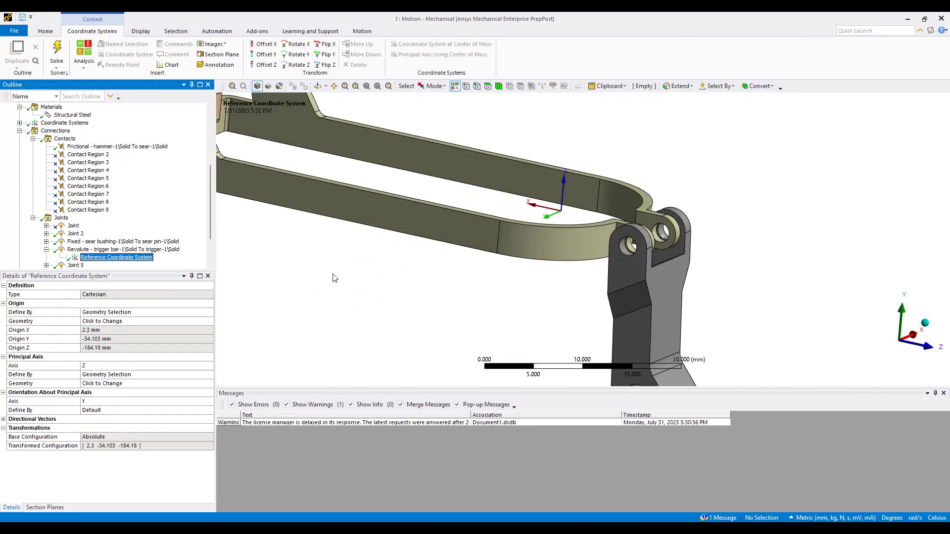
{"action": "mouse_move", "coordinate": [557, 253]}
{"action": "middle_mouse_down"}
{"action": "mouse_move", "coordinate": [542, 258]}
{"action": "mouse_move", "coordinate": [559, 267]}
{"action": "middle_mouse_up"}
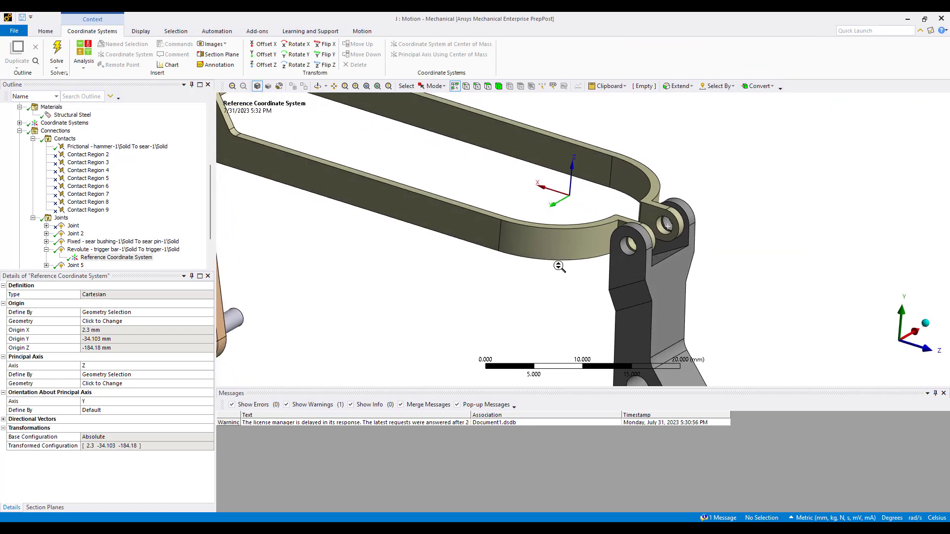
{"action": "scroll", "coordinate": [550, 232], "scroll_direction": "up", "scroll_amount": 2}
{"action": "middle_click_drag", "start_coordinate": [550, 231], "coordinate": [489, 262], "text": "ctrl"}
{"action": "left_click", "coordinate": [110, 325]}
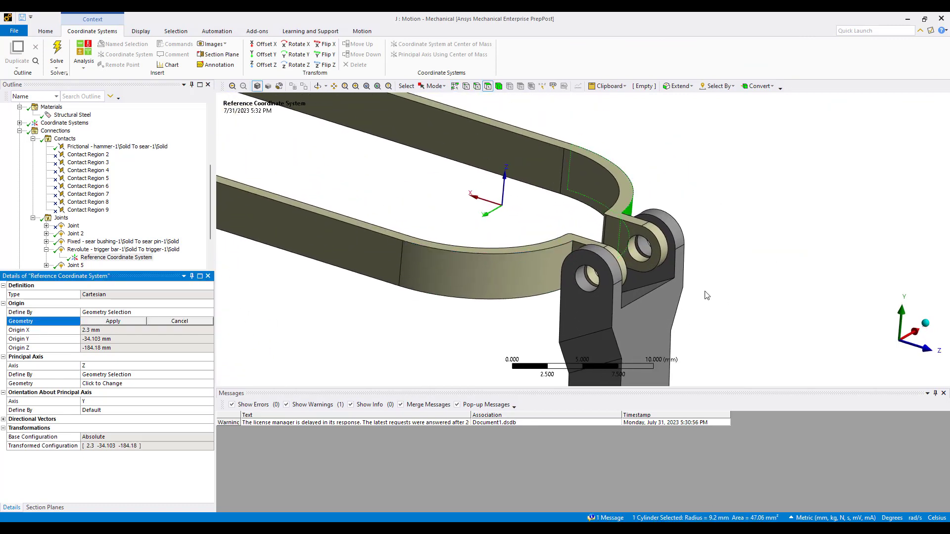
{"action": "left_click", "coordinate": [593, 276], "text": "ctrl"}
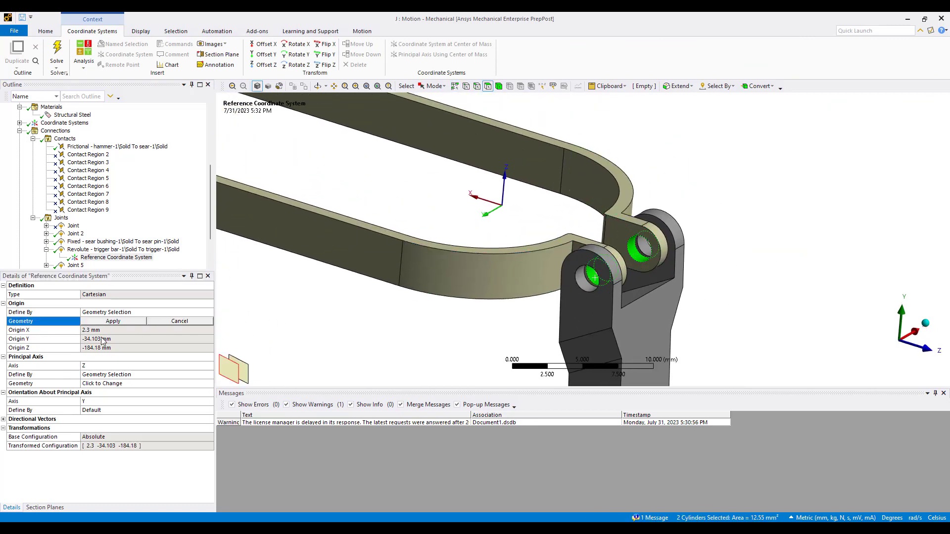
{"action": "left_click", "coordinate": [105, 322]}
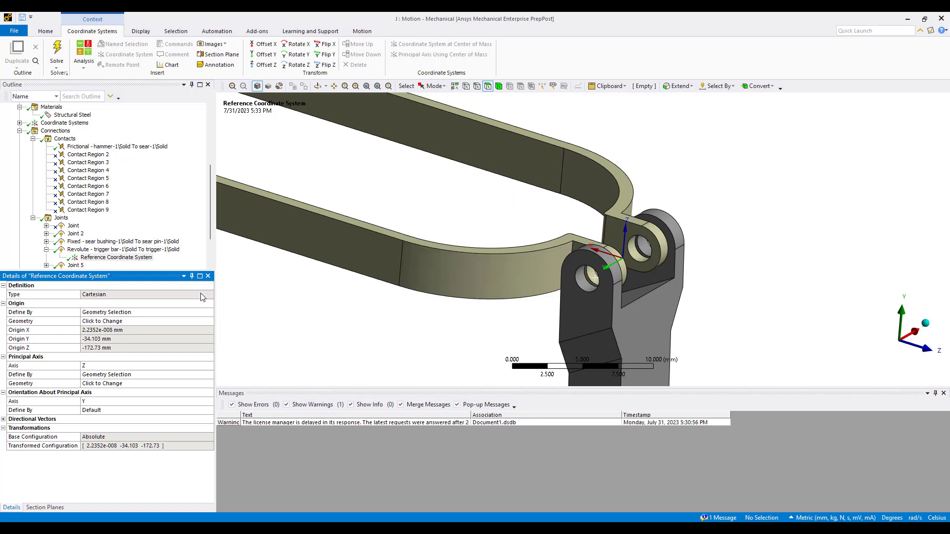
- Define the principal Z axis of the trigger bar-to-trigger joint's reference coordinate system by Global X Axis
{"action": "middle_click_drag", "start_coordinate": [638, 252], "coordinate": [584, 259]}
{"action": "left_click", "coordinate": [174, 376]}
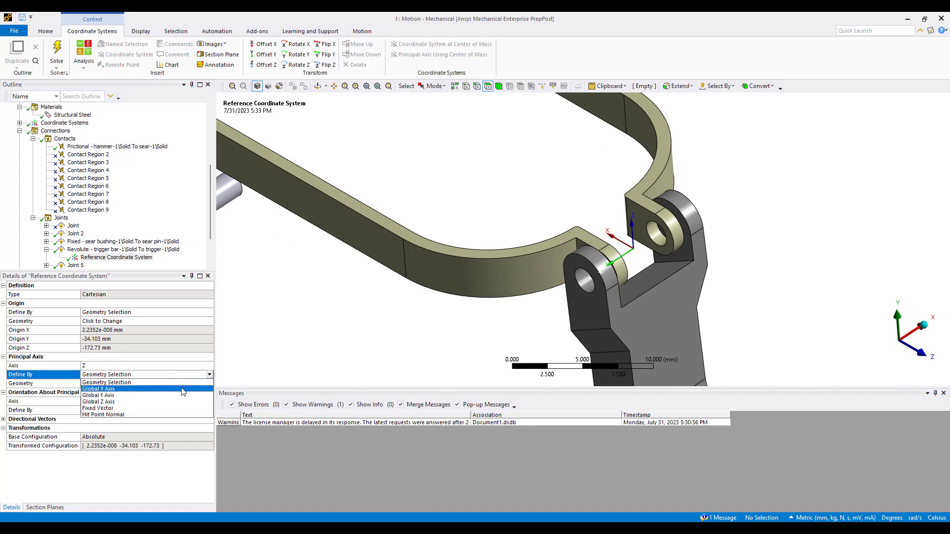
{"action": "left_click", "coordinate": [183, 389]}
- Check the rotation axis of the trigger bar-to-trigger revolute joint with Configure
{"action": "left_click", "coordinate": [104, 250]}
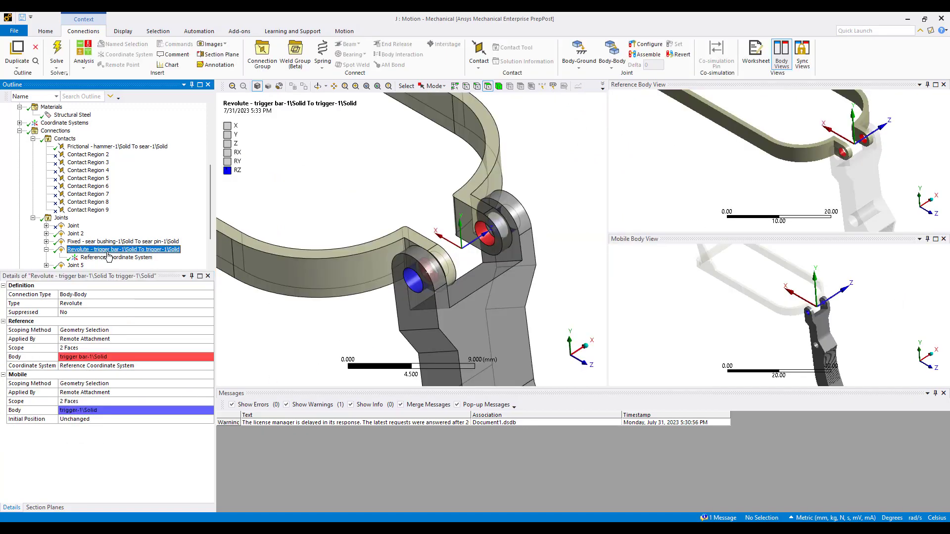
{"action": "left_click", "coordinate": [645, 45]}
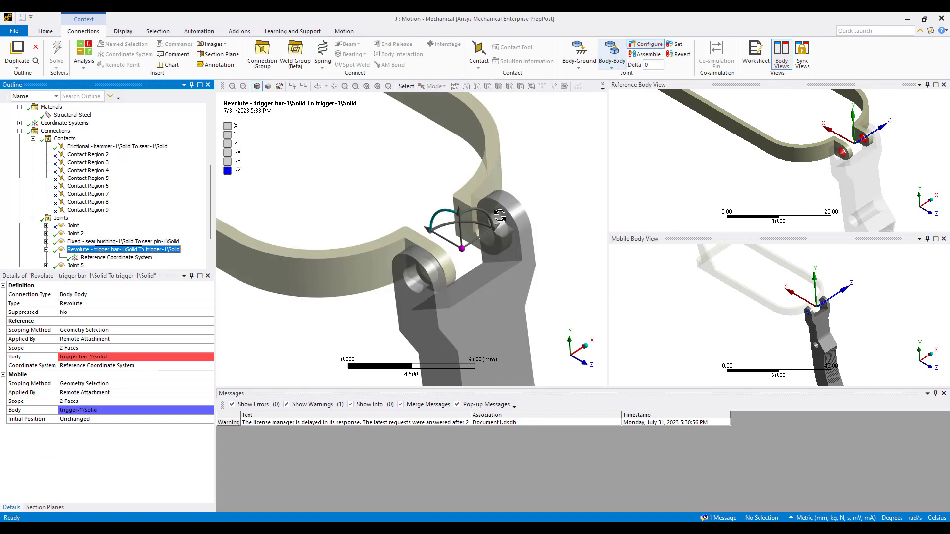
{"action": "left_click_drag", "start_coordinate": [448, 210], "coordinate": [409, 234]}
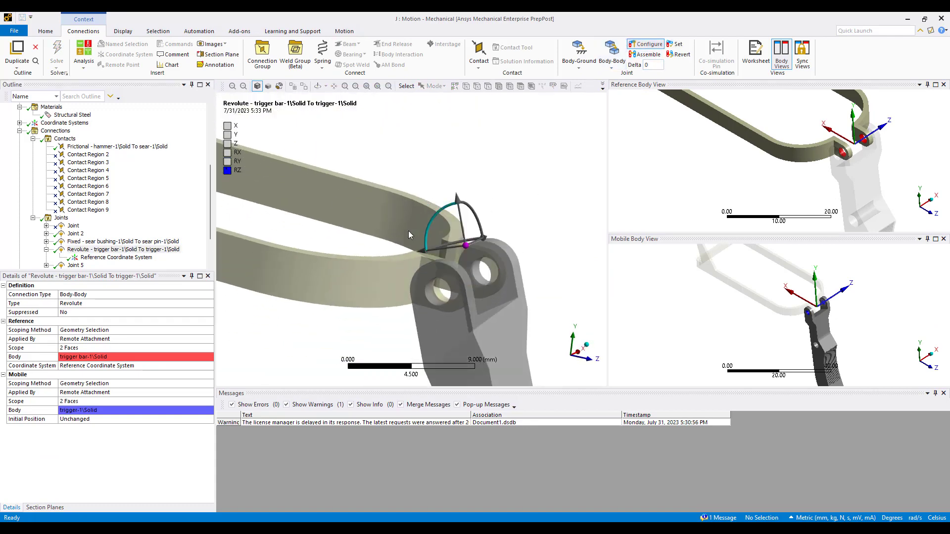
{"action": "left_click", "coordinate": [645, 44]}
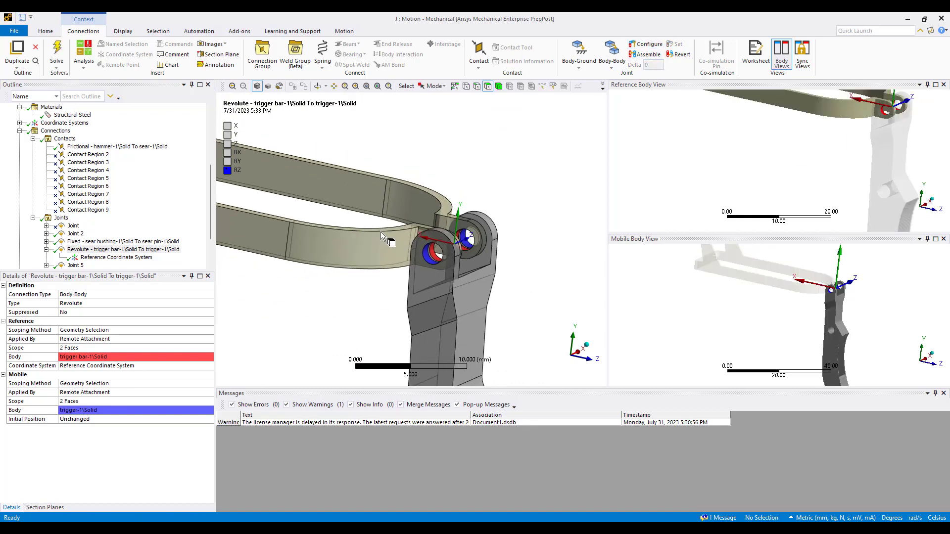
- Examine Joint 5 between the sear and trigger bar, and rescope its reference side to the sear's edge above the trigger bar contact
{"action": "scroll", "coordinate": [104, 259], "scroll_direction": "down", "scroll_amount": 2}
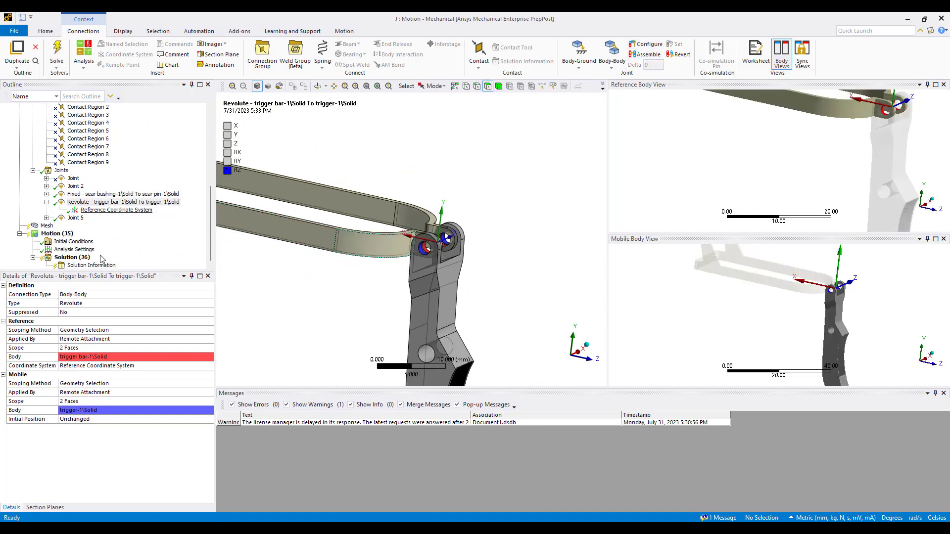
{"action": "left_click", "coordinate": [76, 218]}
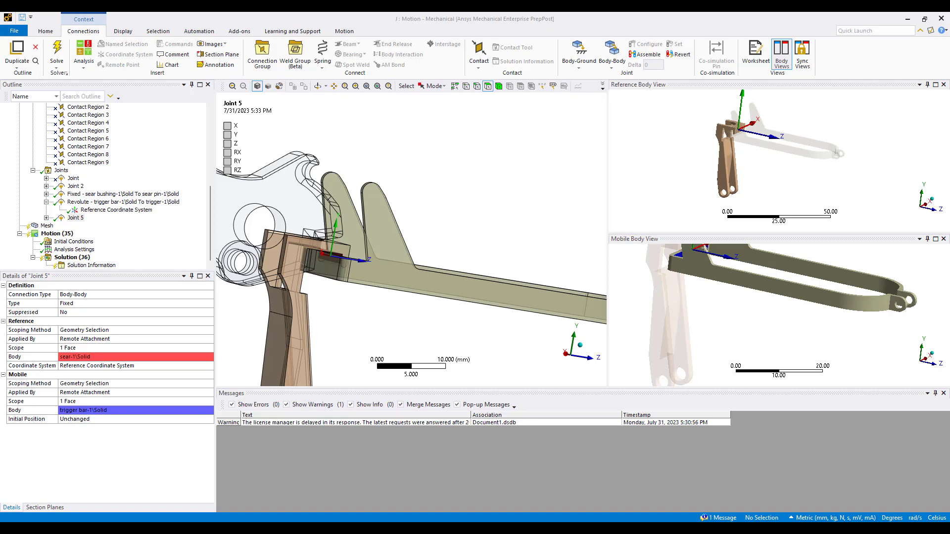
{"action": "middle_click_drag", "start_coordinate": [428, 234], "coordinate": [458, 213]}
{"action": "scroll", "coordinate": [424, 188], "scroll_direction": "up", "scroll_amount": 4}
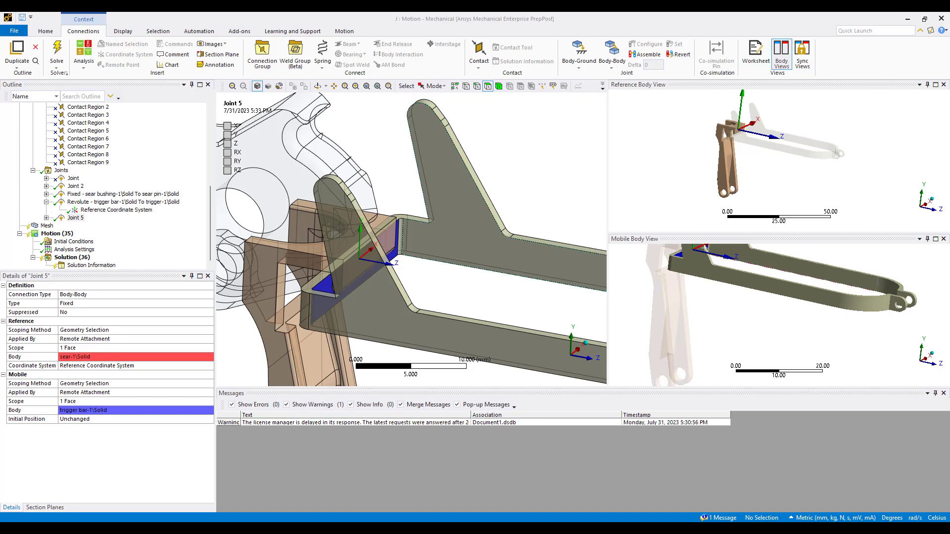
{"action": "scroll", "coordinate": [399, 155], "scroll_direction": "up", "scroll_amount": 3}
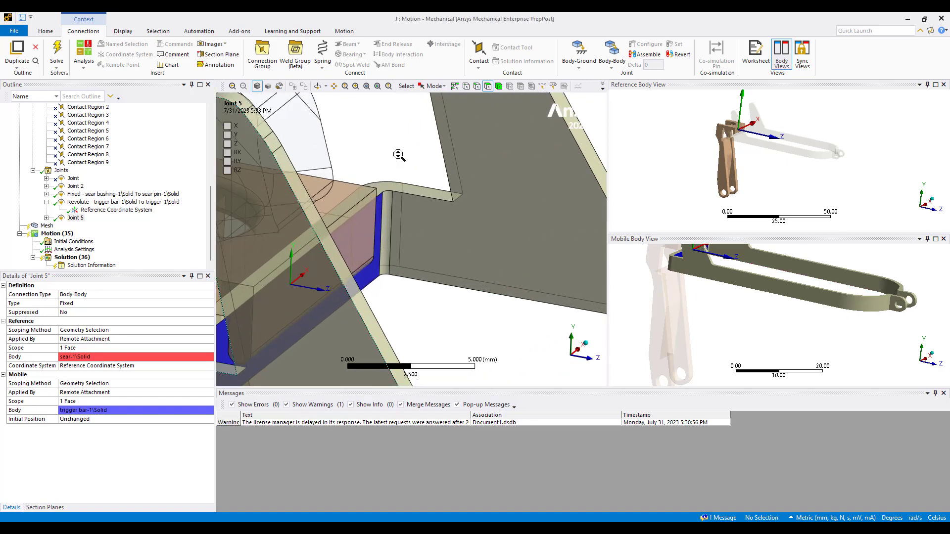
{"action": "middle_click_drag", "start_coordinate": [399, 155], "coordinate": [372, 274]}
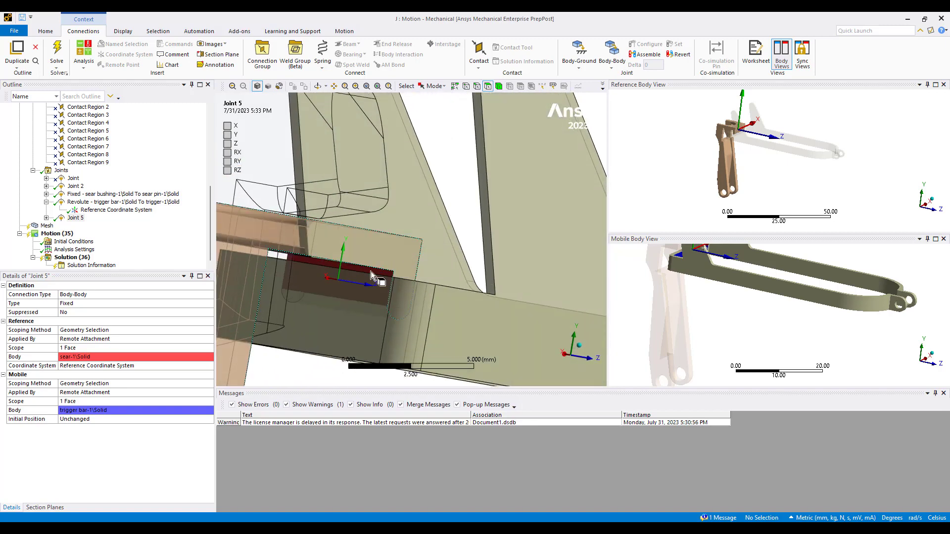
{"action": "left_click", "coordinate": [89, 350]}
{"action": "left_click", "coordinate": [477, 86]}
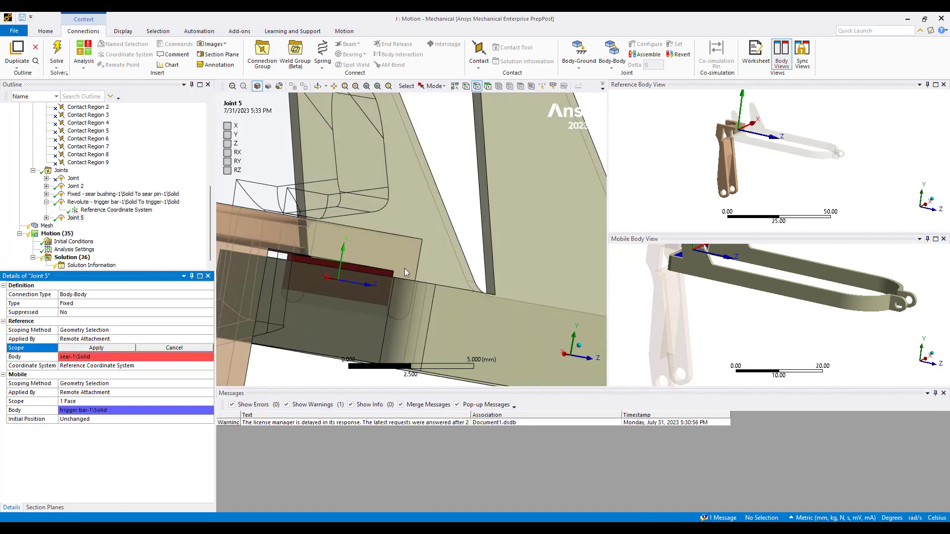
{"action": "scroll", "coordinate": [389, 277], "scroll_direction": "up", "scroll_amount": 4}
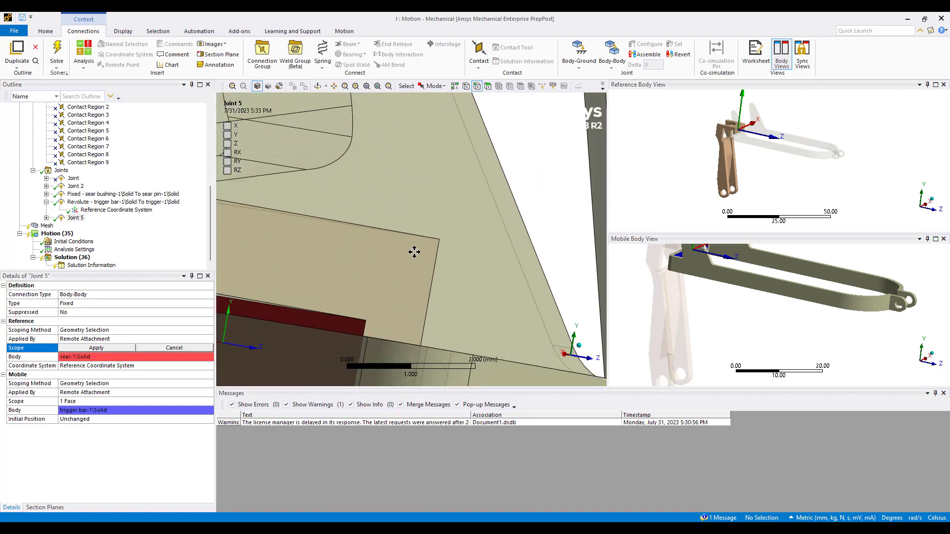
{"action": "left_click", "coordinate": [428, 273]}
{"action": "middle_click_drag", "start_coordinate": [428, 274], "coordinate": [409, 314]}
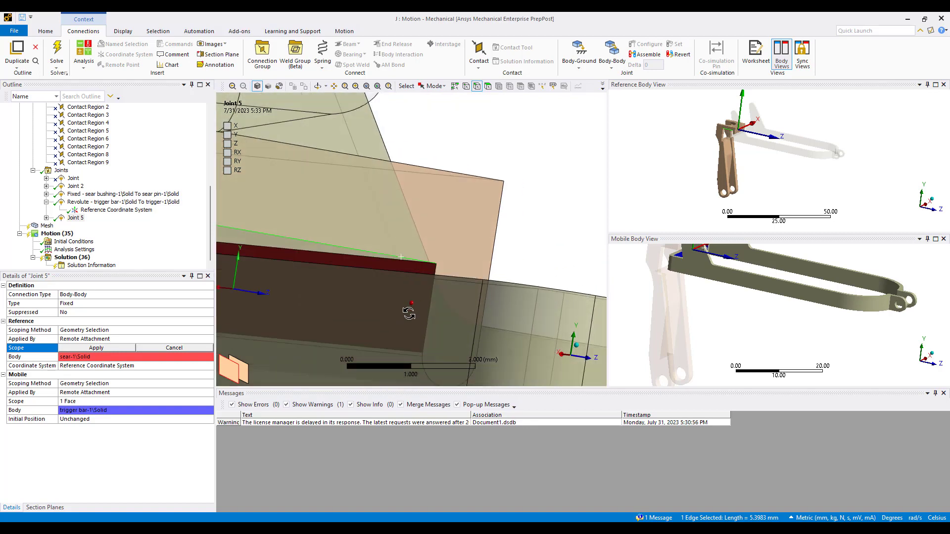
{"action": "left_click", "coordinate": [367, 259]}
{"action": "left_click", "coordinate": [97, 347]}
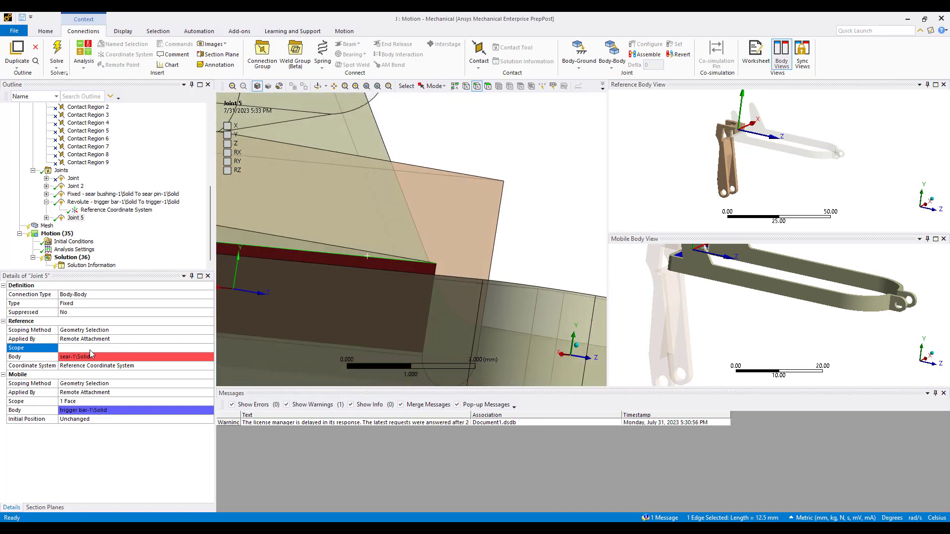
- Rescope the mobile side of the sear-to-trigger bar joint to the trigger bar edge next to the sear
{"action": "left_click", "coordinate": [89, 401]}
{"action": "middle_click_drag", "start_coordinate": [415, 274], "coordinate": [383, 274]}
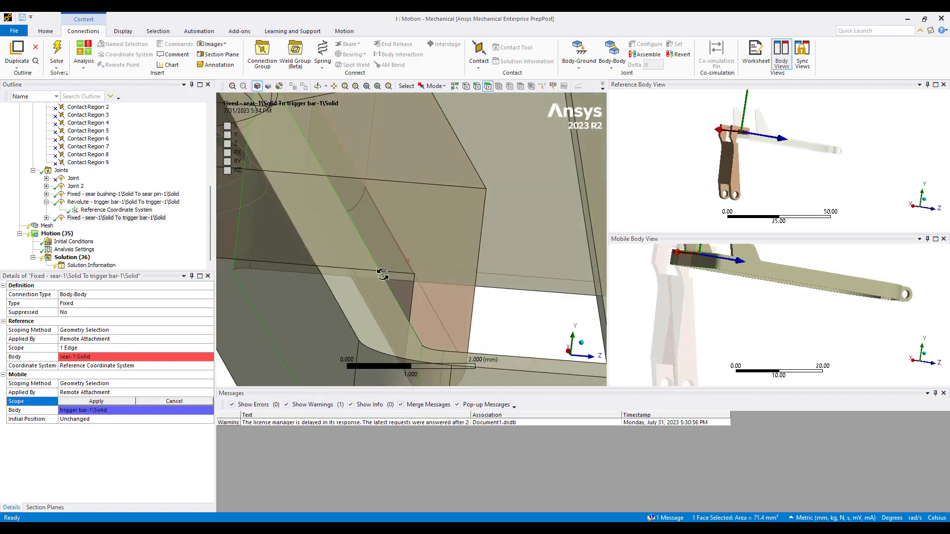
{"action": "left_click", "coordinate": [395, 297]}
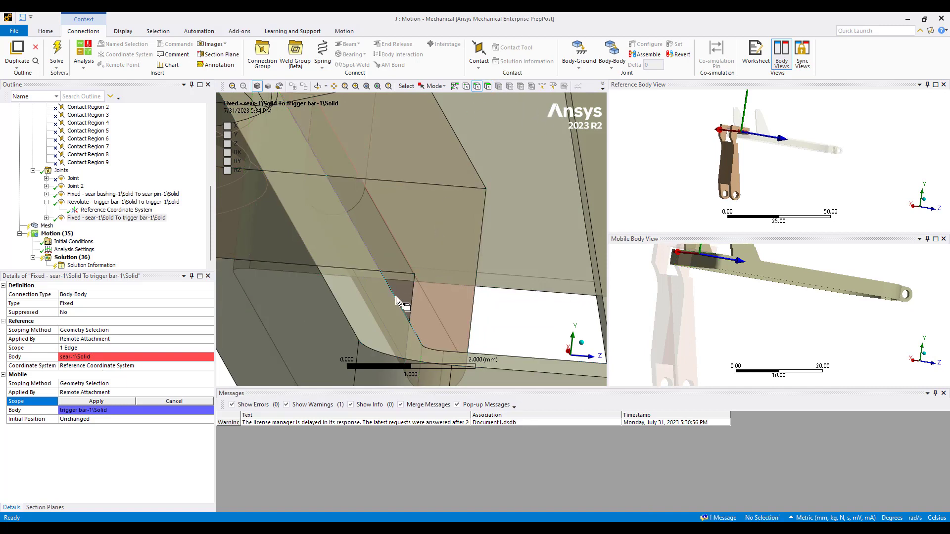
{"action": "left_click", "coordinate": [90, 401]}
{"action": "middle_click_drag", "start_coordinate": [357, 277], "coordinate": [377, 220]}
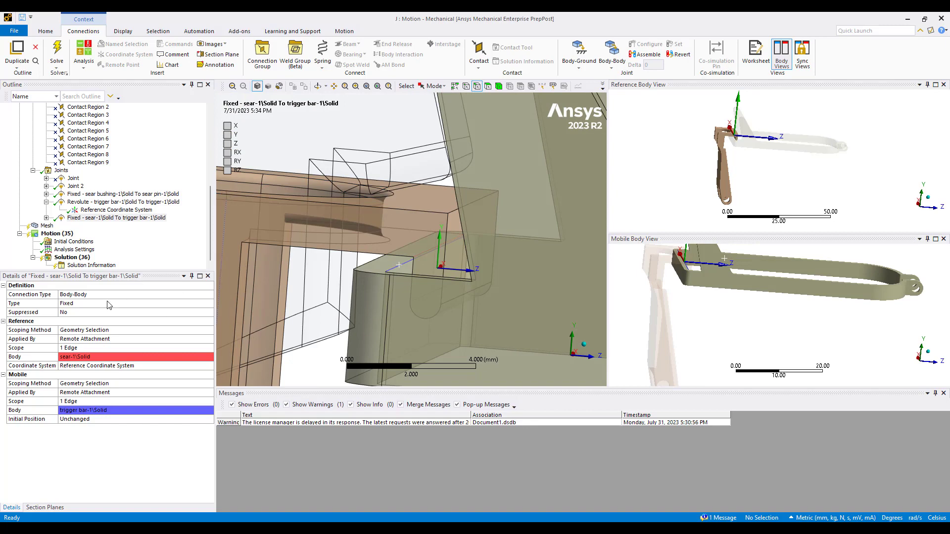
- Change the sear-to-trigger bar joint type to Revolute
{"action": "left_click", "coordinate": [180, 304]}
{"action": "left_click", "coordinate": [210, 304]}
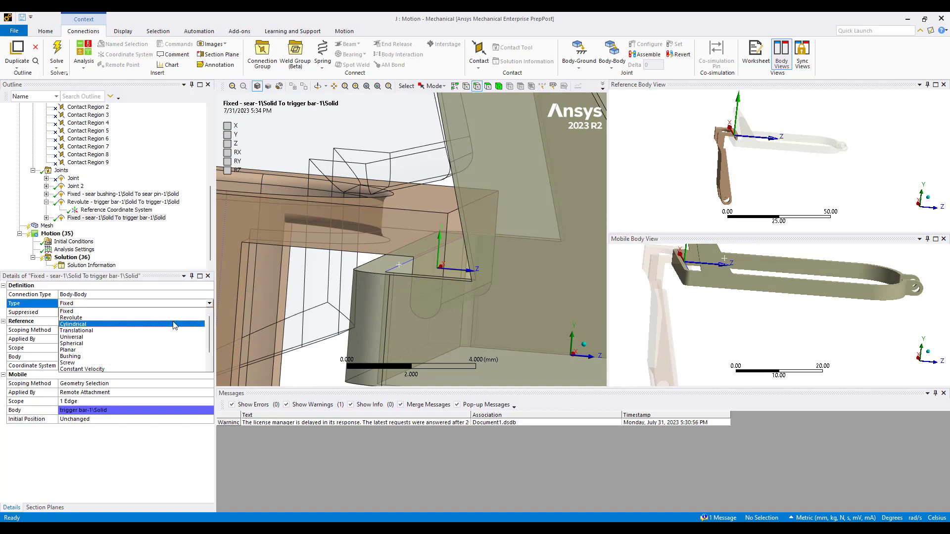
{"action": "left_click", "coordinate": [166, 318]}
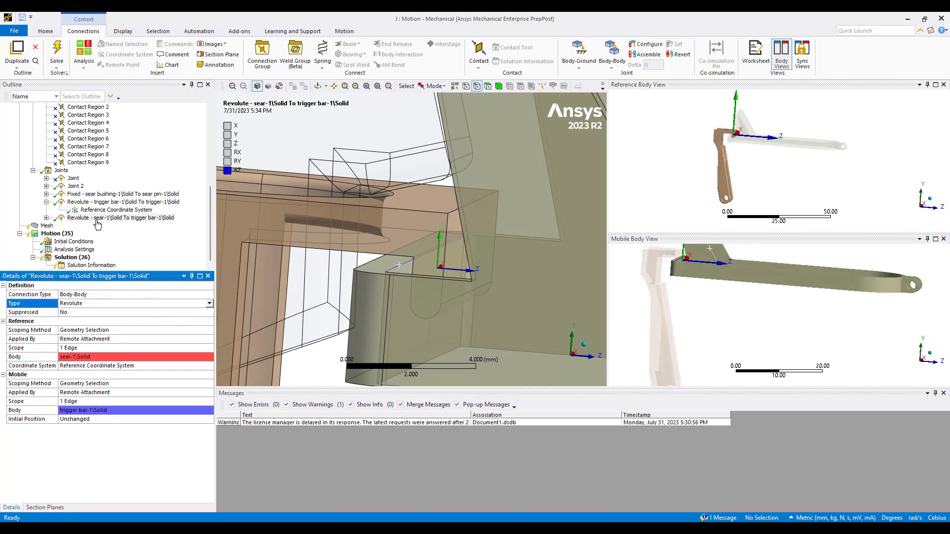
- Set the principal axis of the sear-to-trigger bar joint's reference coordinate system to Z, keeping the Global X Axis definition
{"action": "left_click", "coordinate": [47, 218]}
{"action": "left_click", "coordinate": [93, 226]}
{"action": "middle_click_drag", "start_coordinate": [477, 273], "coordinate": [500, 274]}
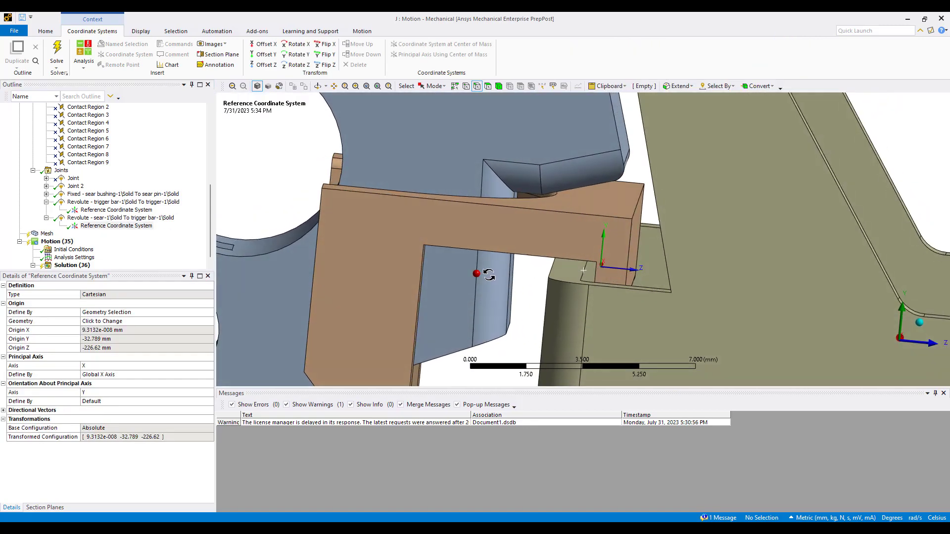
{"action": "left_click", "coordinate": [165, 368]}
{"action": "left_click", "coordinate": [184, 386]}
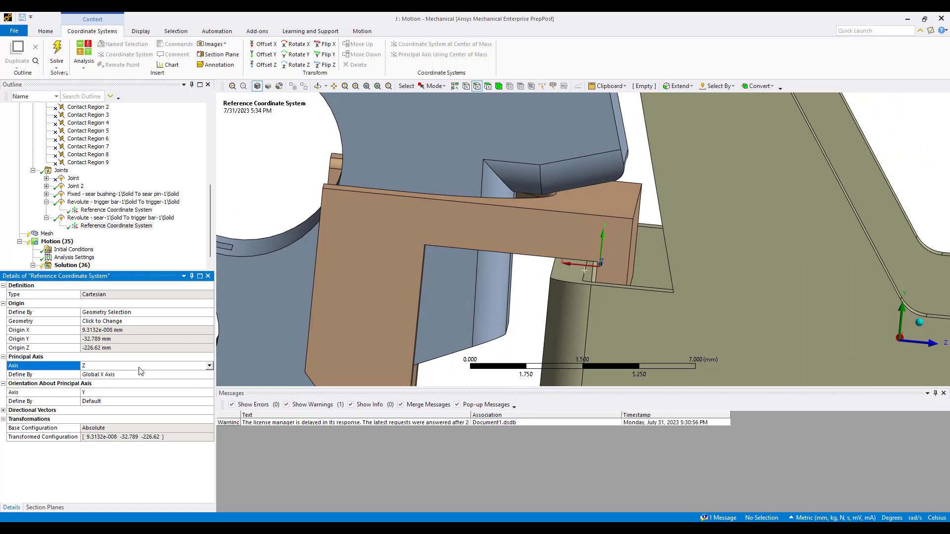
{"action": "middle_click_drag", "start_coordinate": [524, 277], "coordinate": [537, 394]}
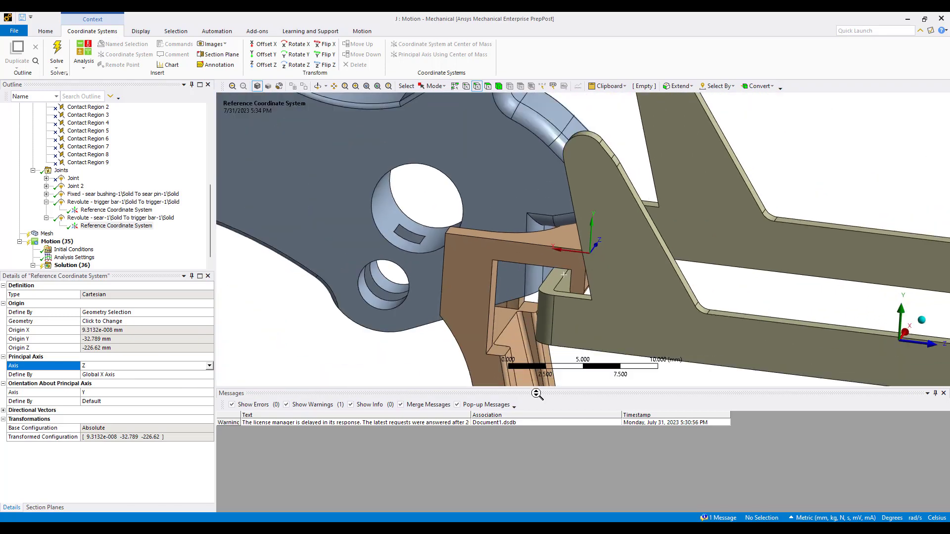
- Check the sear-to-trigger bar revolute joint by rotating it interactively about its Z axis
{"action": "left_click", "coordinate": [79, 218]}
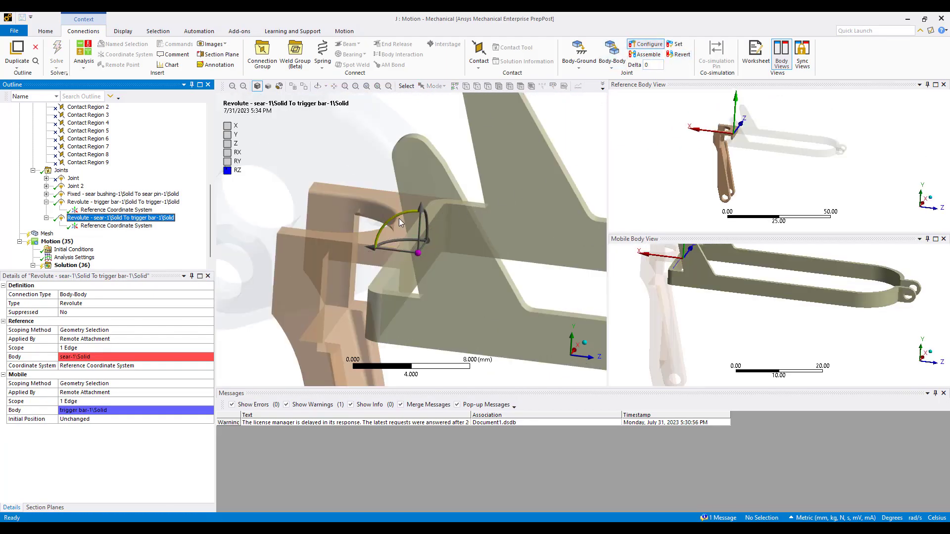
{"action": "mouse_move", "coordinate": [395, 218]}
{"action": "left_mouse_down"}
{"action": "mouse_move", "coordinate": [463, 194]}
{"action": "mouse_move", "coordinate": [390, 227]}
{"action": "mouse_move", "coordinate": [474, 202]}
{"action": "mouse_move", "coordinate": [400, 233]}
{"action": "mouse_move", "coordinate": [418, 218]}
{"action": "mouse_move", "coordinate": [437, 213]}
{"action": "mouse_move", "coordinate": [387, 245]}
{"action": "mouse_move", "coordinate": [395, 225]}
{"action": "left_mouse_up"}
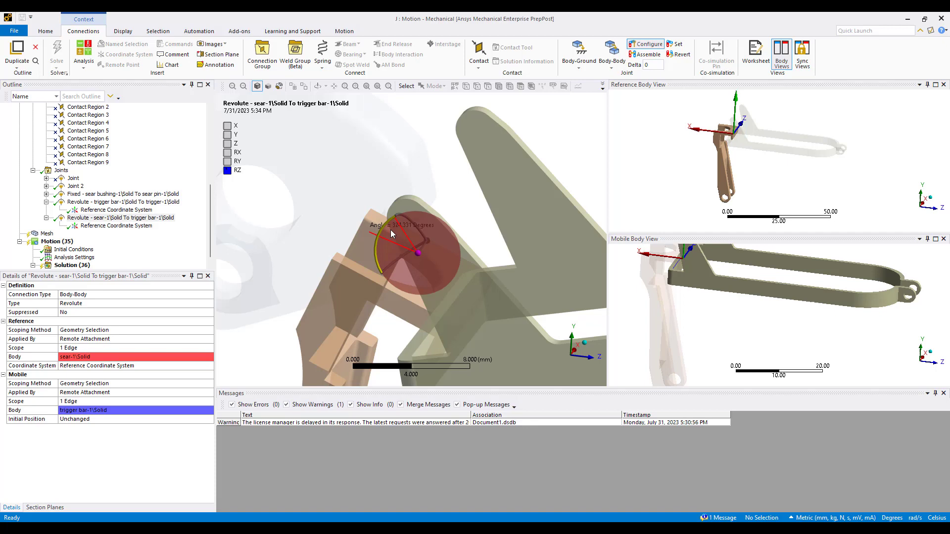
{"action": "mouse_move", "coordinate": [390, 230]}
{"action": "left_mouse_down"}
{"action": "mouse_move", "coordinate": [396, 223]}
{"action": "mouse_move", "coordinate": [390, 229]}
{"action": "left_mouse_up"}
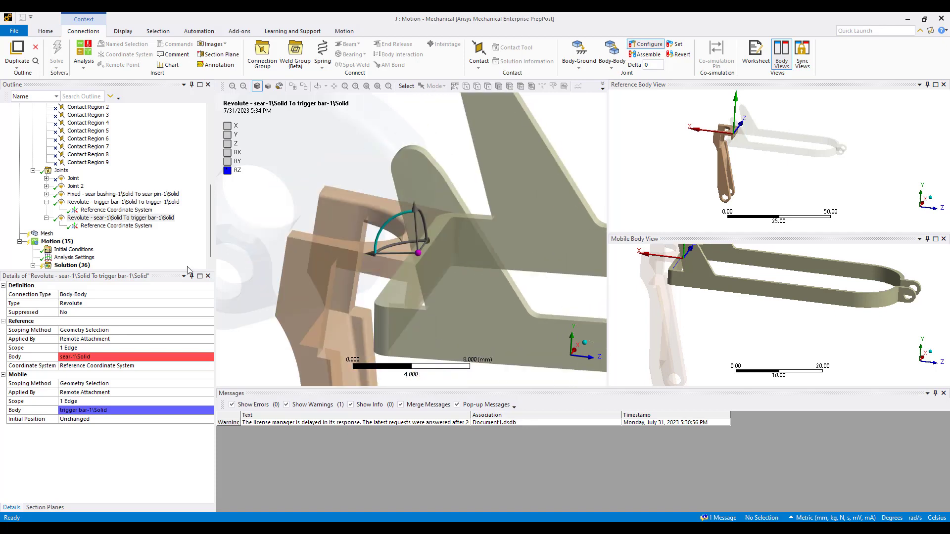
- Add a body-ground Revolute joint on the cylindrical face of the trigger's middle pivot hole
{"action": "left_click", "coordinate": [61, 171]}
{"action": "middle_click_drag", "start_coordinate": [570, 273], "coordinate": [629, 257]}
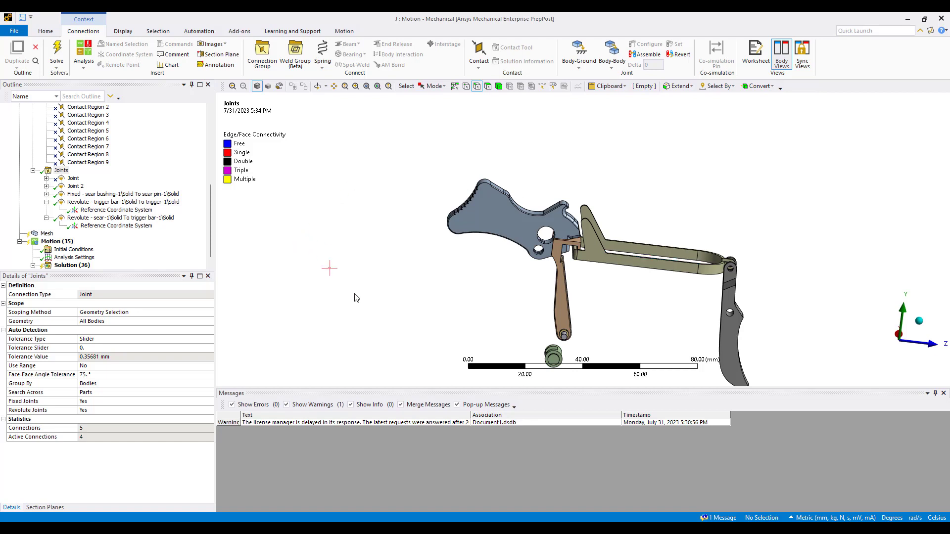
{"action": "middle_click_drag", "start_coordinate": [665, 251], "coordinate": [650, 243], "text": "ctrl"}
{"action": "scroll", "coordinate": [651, 243], "scroll_direction": "up", "scroll_amount": 4}
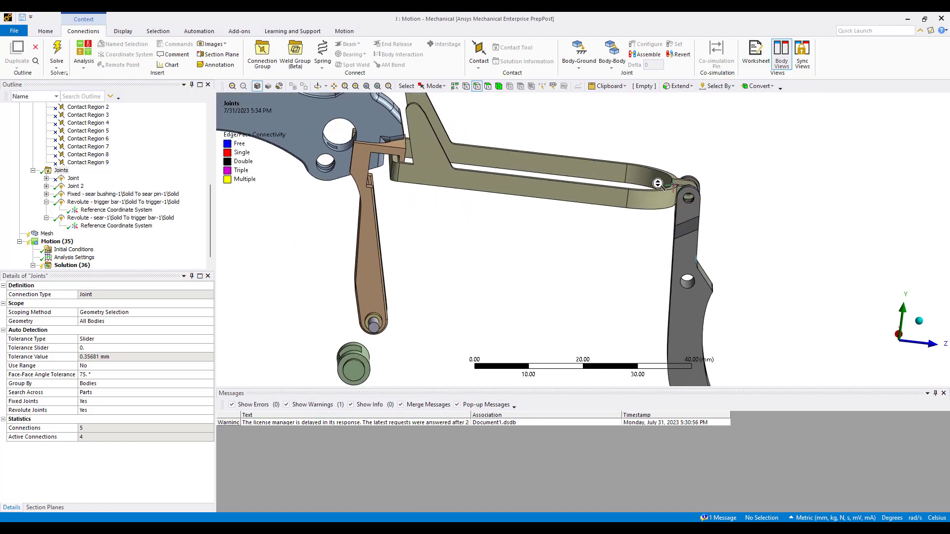
{"action": "left_click", "coordinate": [488, 87]}
{"action": "middle_click_drag", "start_coordinate": [735, 211], "coordinate": [684, 160], "text": "ctrl"}
{"action": "scroll", "coordinate": [702, 192], "scroll_direction": "up", "scroll_amount": 3}
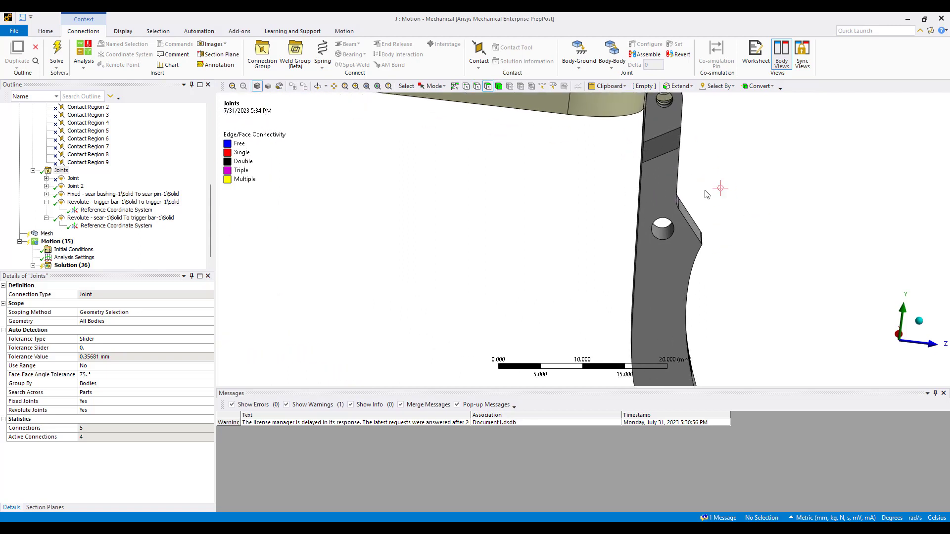
{"action": "left_click", "coordinate": [663, 236]}
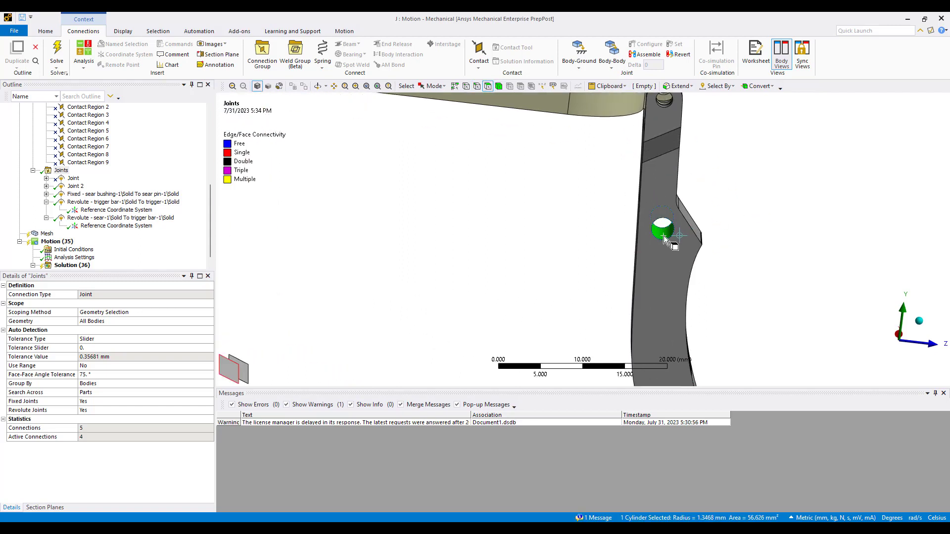
{"action": "left_click", "coordinate": [579, 54]}
{"action": "left_click", "coordinate": [588, 86]}
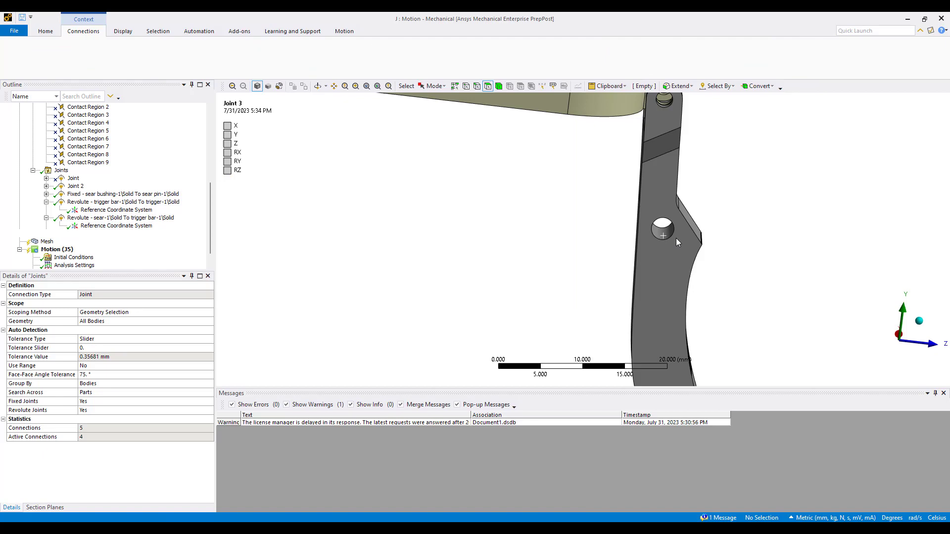
- Add a body-ground Revolute joint on the cylindrical face of the hammer's large pivot hole
{"action": "middle_click_drag", "start_coordinate": [507, 273], "coordinate": [495, 270]}
{"action": "scroll", "coordinate": [423, 239], "scroll_direction": "down", "scroll_amount": 4}
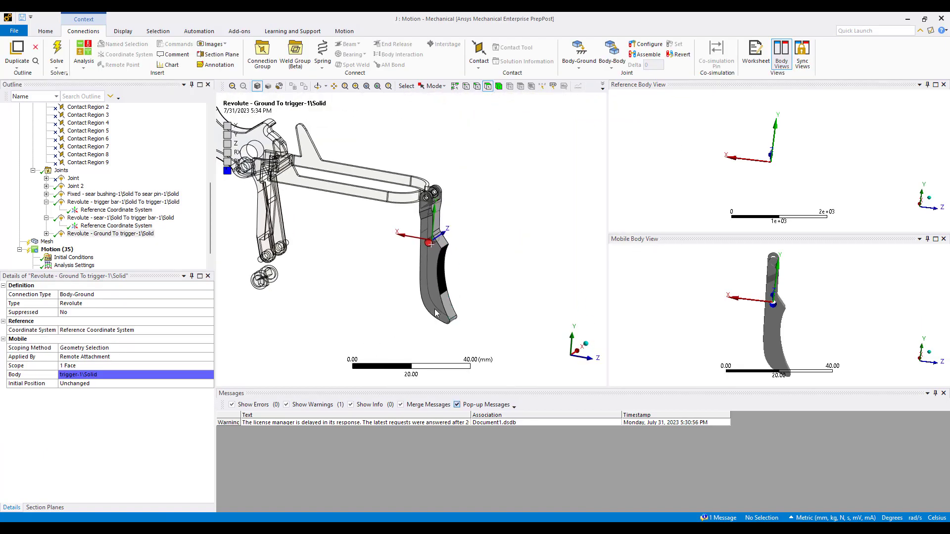
{"action": "middle_click_drag", "start_coordinate": [328, 253], "coordinate": [513, 297], "text": "ctrl"}
{"action": "scroll", "coordinate": [445, 255], "scroll_direction": "up", "scroll_amount": 5}
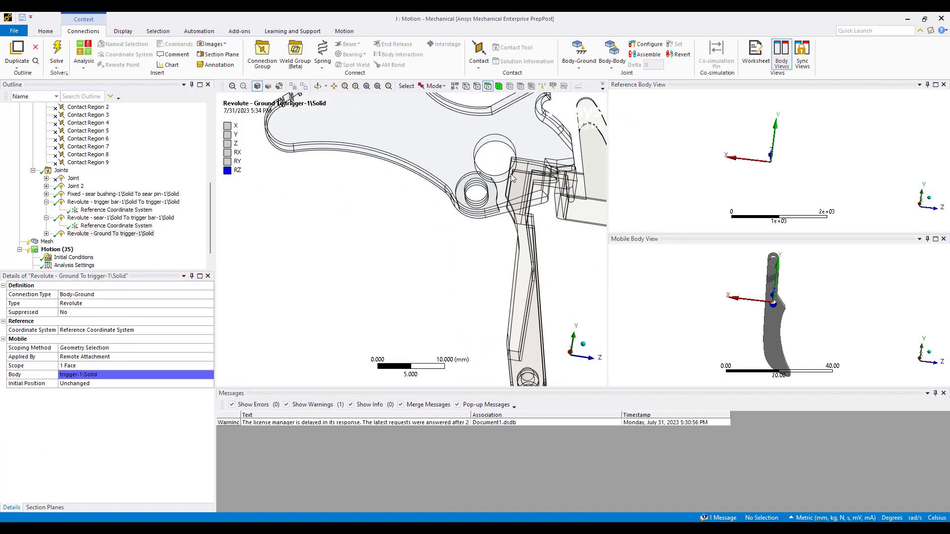
{"action": "left_click", "coordinate": [446, 255]}
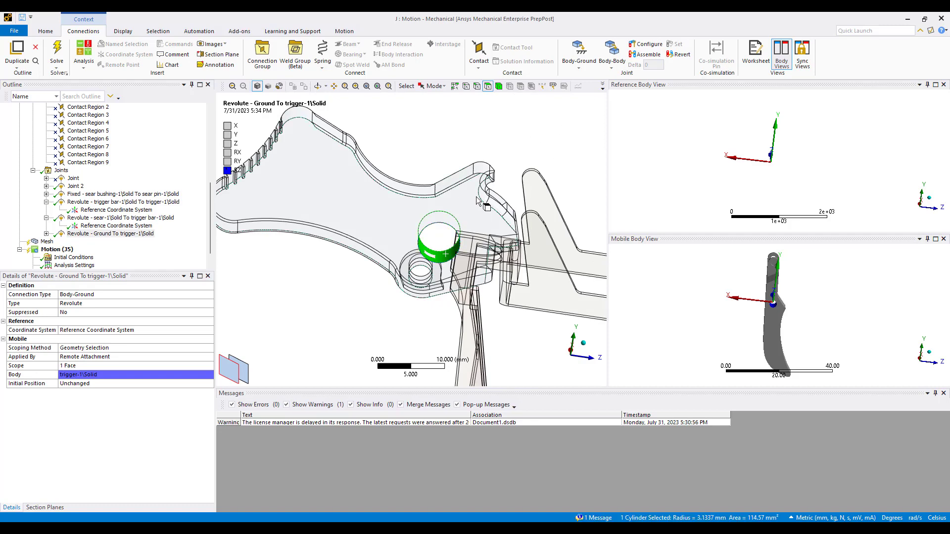
{"action": "left_click", "coordinate": [579, 62]}
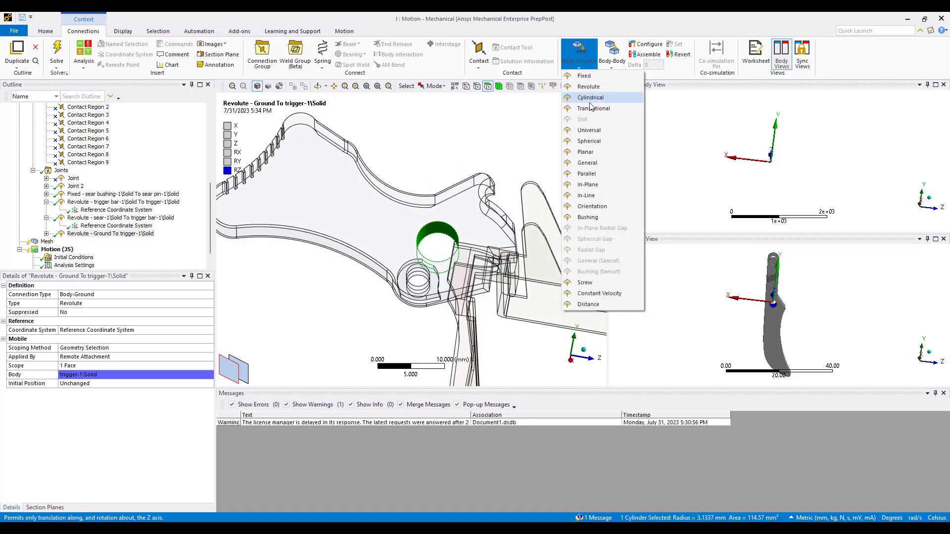
{"action": "left_click", "coordinate": [594, 88]}
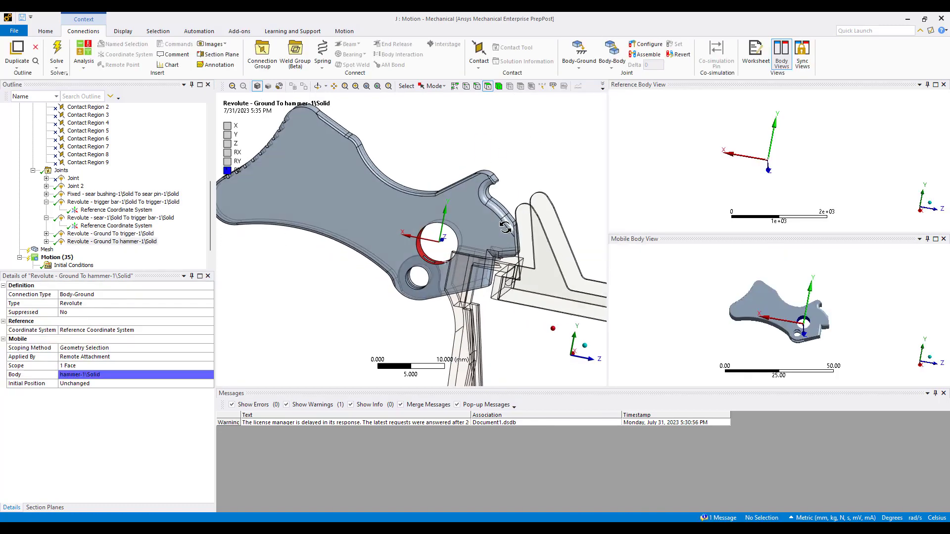
- Add a body-ground Fixed joint on the two cylindrical end faces of the hammer spring bracket
{"action": "middle_click_drag", "start_coordinate": [468, 263], "coordinate": [472, 231], "text": "ctrl"}
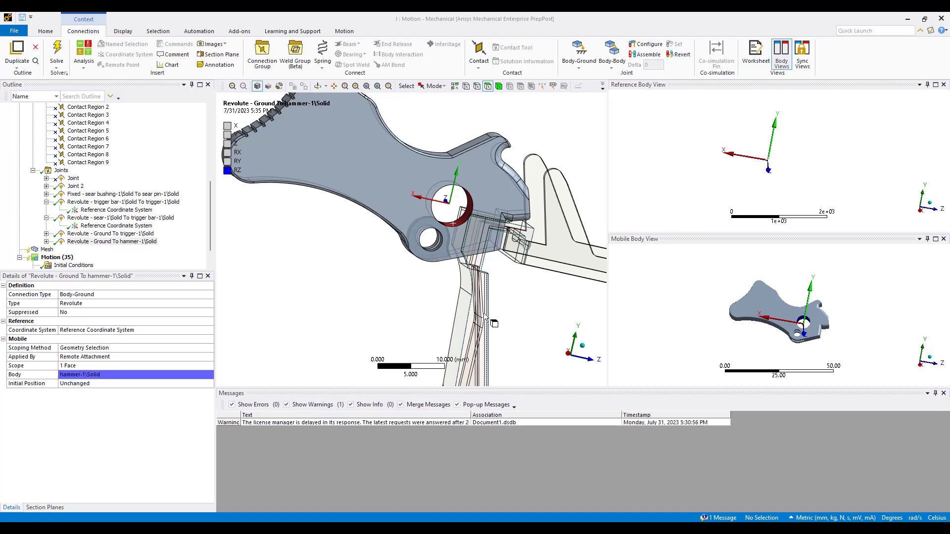
{"action": "middle_click_drag", "start_coordinate": [493, 322], "coordinate": [545, 146], "text": "ctrl"}
{"action": "left_click", "coordinate": [526, 285]}
{"action": "left_click", "coordinate": [456, 269], "text": "ctrl"}
{"action": "left_click", "coordinate": [577, 69]}
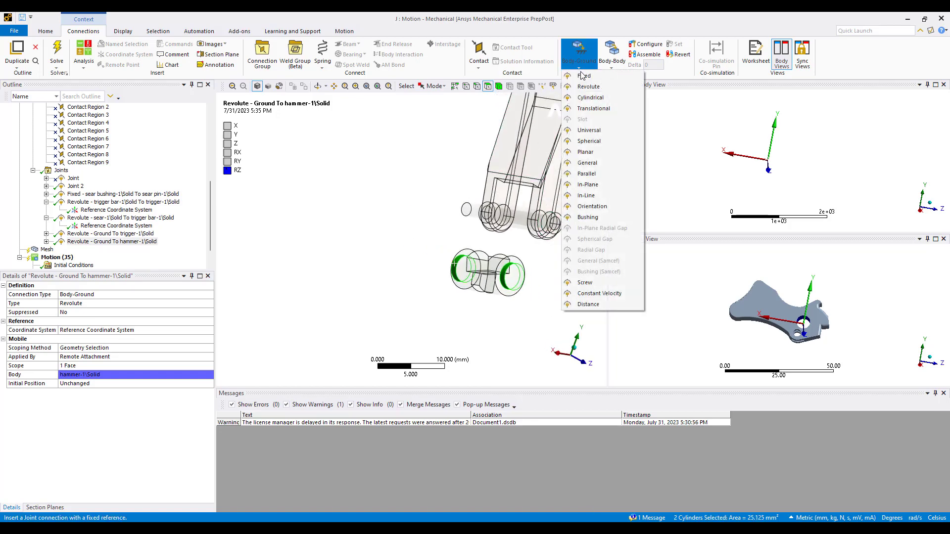
{"action": "left_click", "coordinate": [591, 80]}
- Insert a body-body spring and scope its reference side to the two cylindrical faces of the hammer's small hole
{"action": "scroll", "coordinate": [494, 277], "scroll_direction": "down", "scroll_amount": 5}
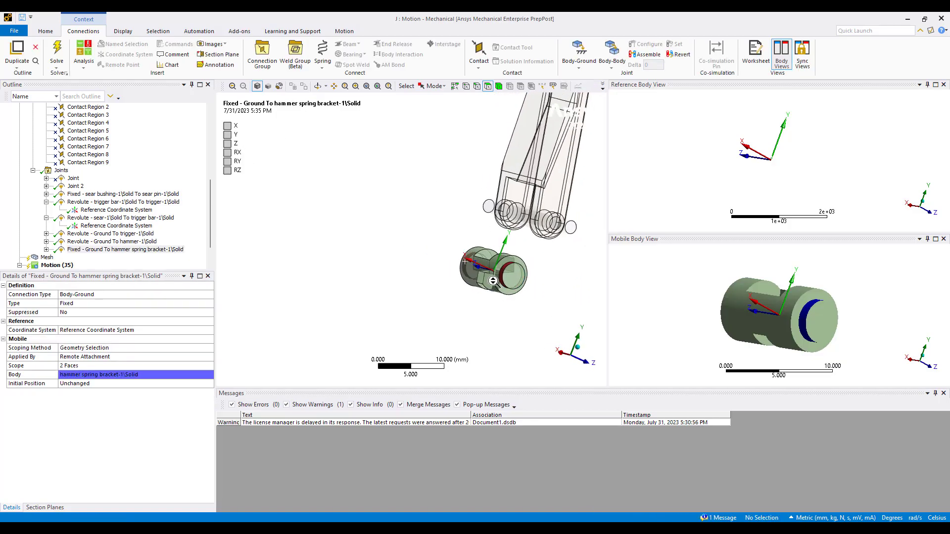
{"action": "middle_click_drag", "start_coordinate": [460, 187], "coordinate": [440, 244]}
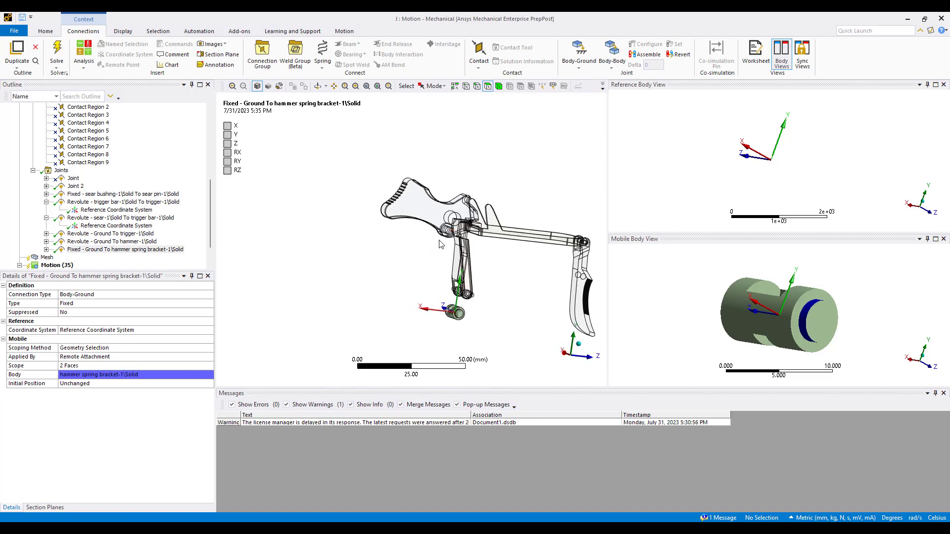
{"action": "scroll", "coordinate": [474, 202], "scroll_direction": "up", "scroll_amount": 3}
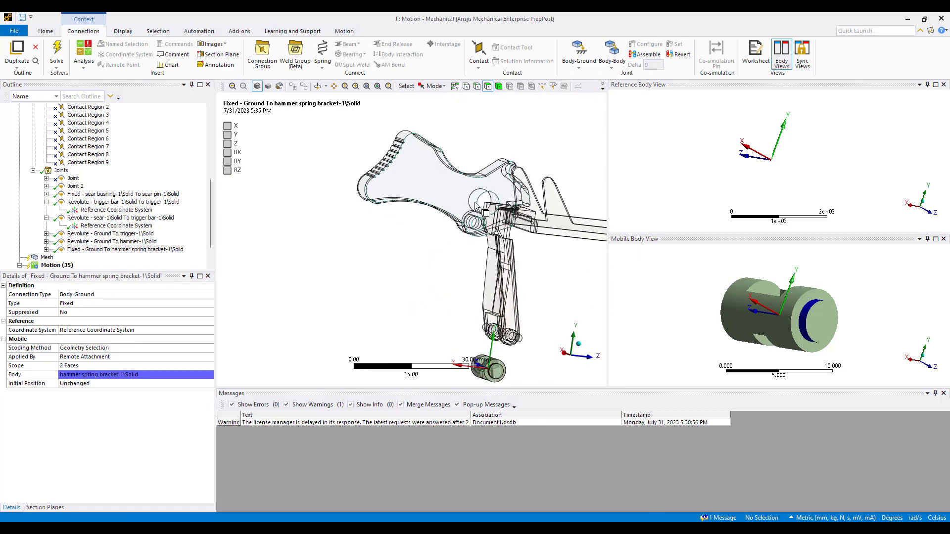
{"action": "left_click", "coordinate": [323, 66]}
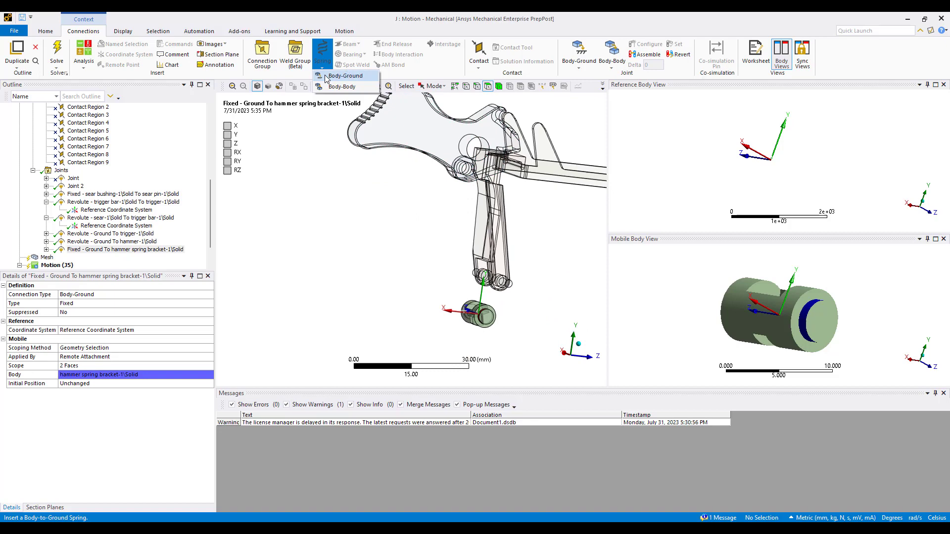
{"action": "left_click", "coordinate": [337, 87]}
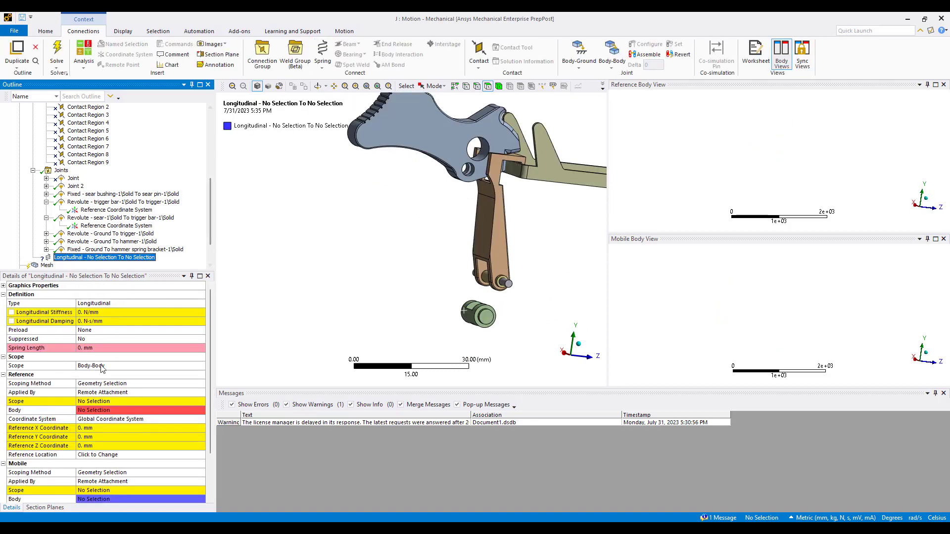
{"action": "left_click", "coordinate": [97, 402]}
{"action": "scroll", "coordinate": [472, 290], "scroll_direction": "up", "scroll_amount": 5}
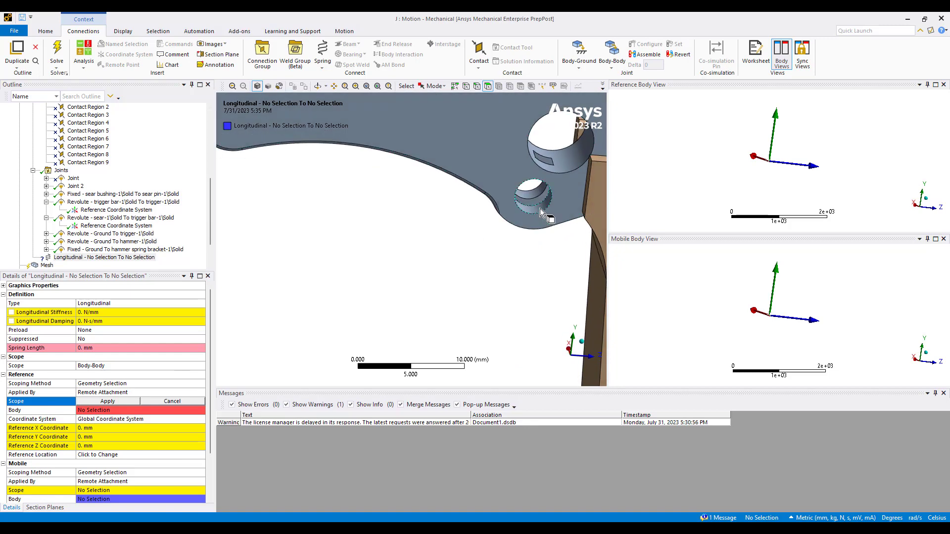
{"action": "left_click", "coordinate": [530, 195]}
{"action": "left_click", "coordinate": [530, 197], "text": "ctrl"}
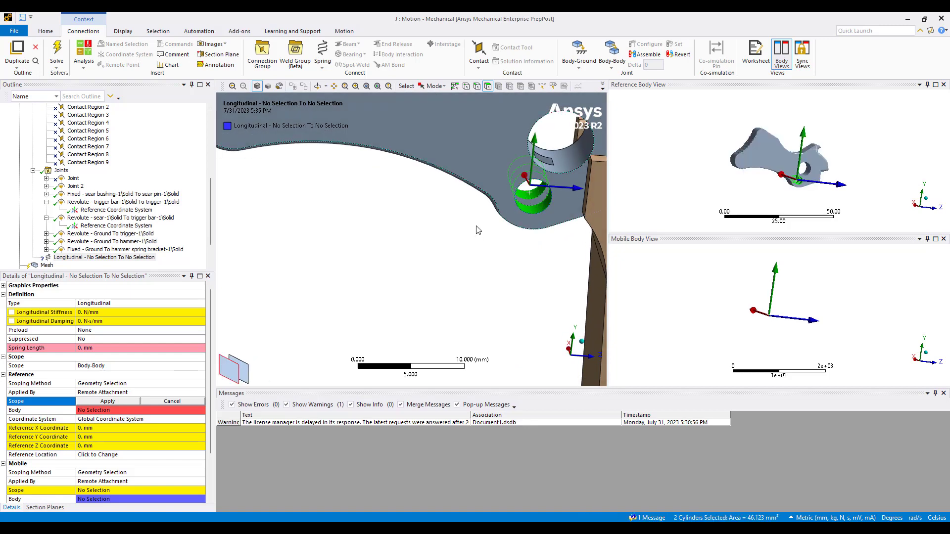
{"action": "left_click", "coordinate": [107, 401]}
- Scope the spring's mobile side to the flat face inside the hammer spring bracket's slot
{"action": "scroll", "coordinate": [468, 237], "scroll_direction": "down", "scroll_amount": 3}
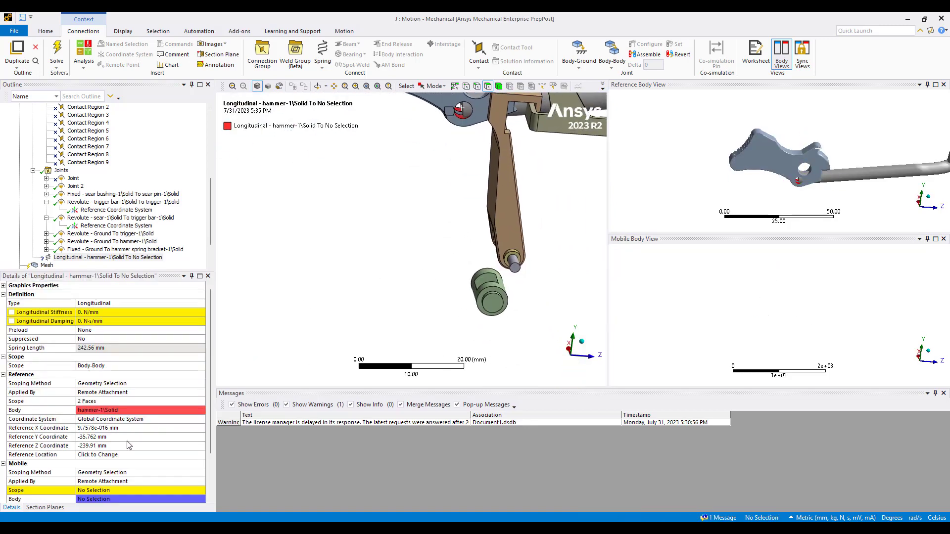
{"action": "scroll", "coordinate": [127, 446], "scroll_direction": "down", "scroll_amount": 2}
{"action": "left_click", "coordinate": [99, 438]}
{"action": "middle_click_drag", "start_coordinate": [473, 347], "coordinate": [497, 243]}
{"action": "scroll", "coordinate": [504, 221], "scroll_direction": "up", "scroll_amount": 3}
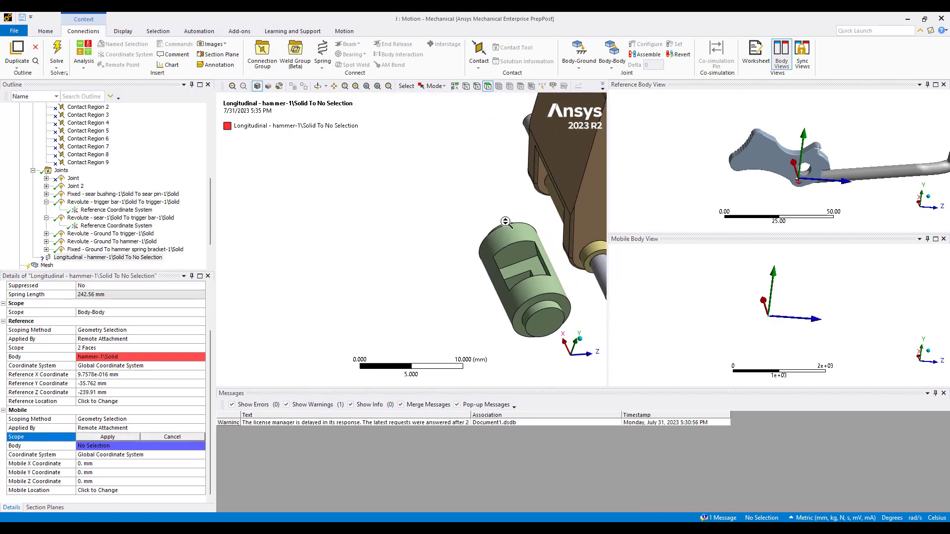
{"action": "left_click", "coordinate": [538, 270]}
{"action": "left_click", "coordinate": [108, 437]}
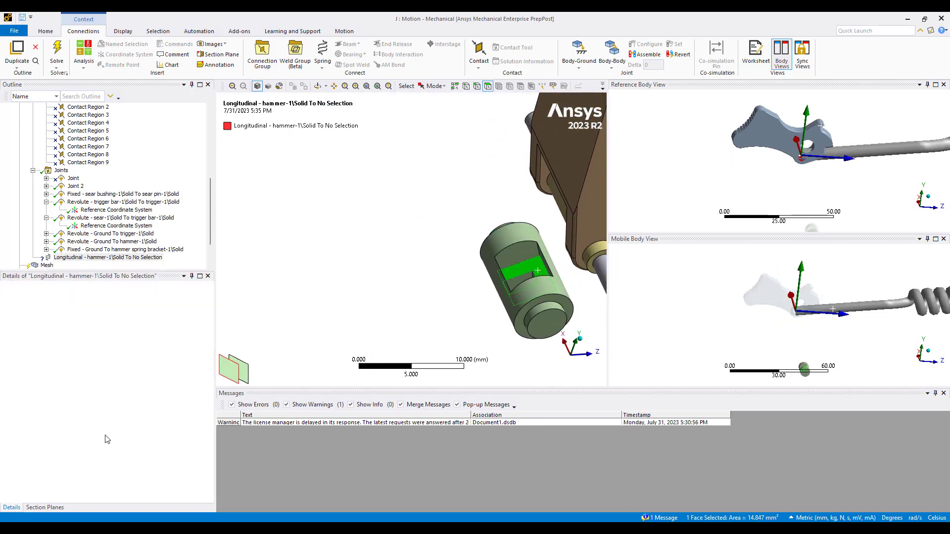
- Set the hammer spring's longitudinal stiffness to 10 N/mm and its longitudinal damping to 0.1 N·s/mm
{"action": "middle_click_drag", "start_coordinate": [497, 291], "coordinate": [500, 242]}
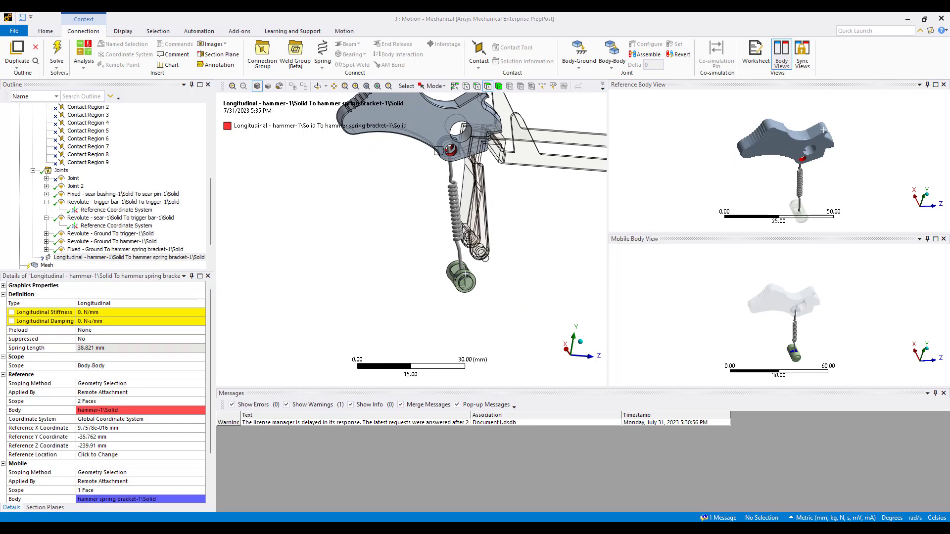
{"action": "left_click", "coordinate": [106, 312]}
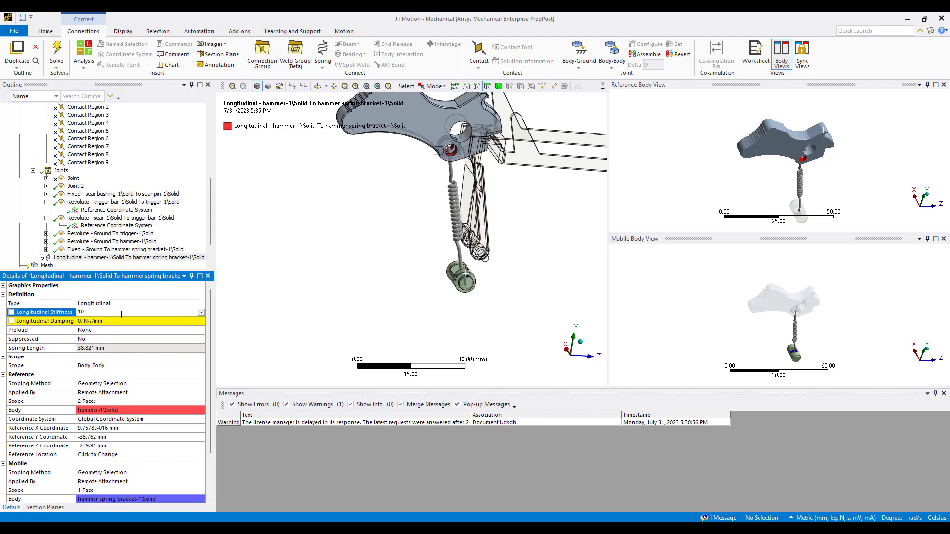
{"action": "key", "text": "Return"}
{"action": "left_click", "coordinate": [133, 321]}
{"action": "type", "text": "0."}
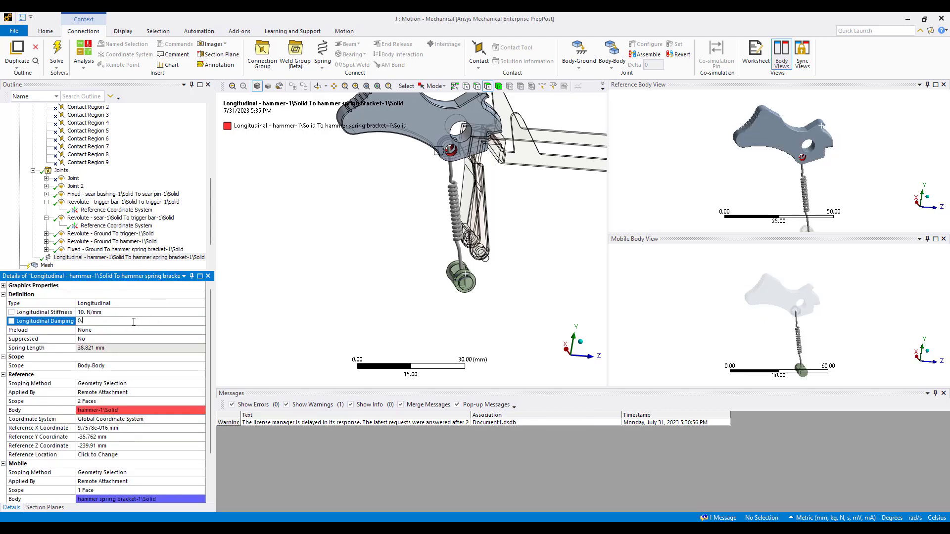
{"action": "type", "text": "1"}
{"action": "key", "text": "Return"}
- Set the hammer spring's preload to Free Length with a value of 60 mm
{"action": "middle_click_drag", "start_coordinate": [486, 161], "coordinate": [465, 237], "text": "ctrl"}
{"action": "scroll", "coordinate": [470, 259], "scroll_direction": "up", "scroll_amount": 4}
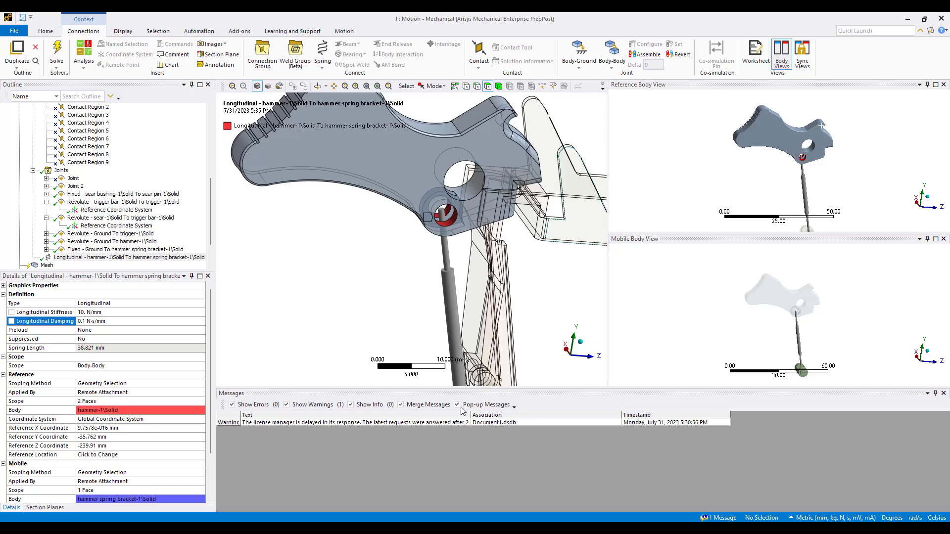
{"action": "left_click", "coordinate": [184, 330]}
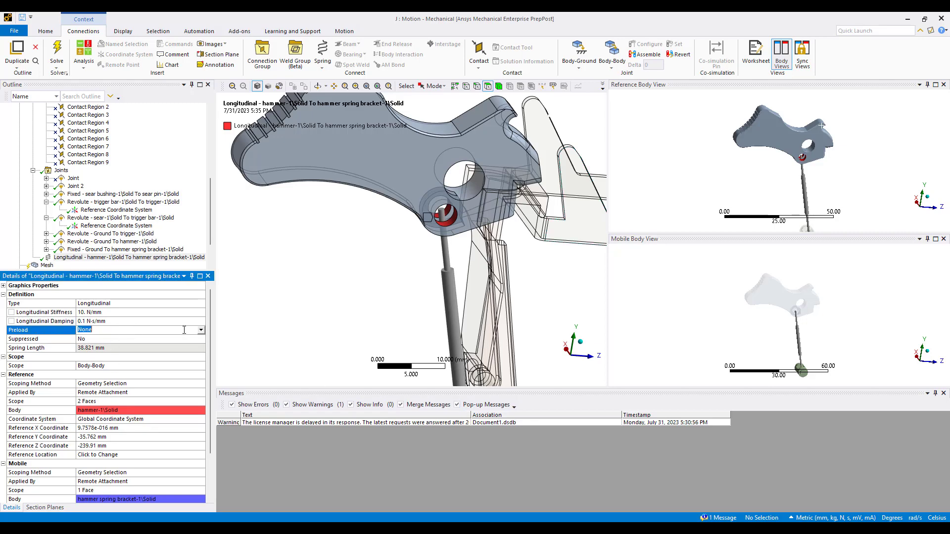
{"action": "left_click", "coordinate": [201, 330]}
{"action": "left_click", "coordinate": [156, 350]}
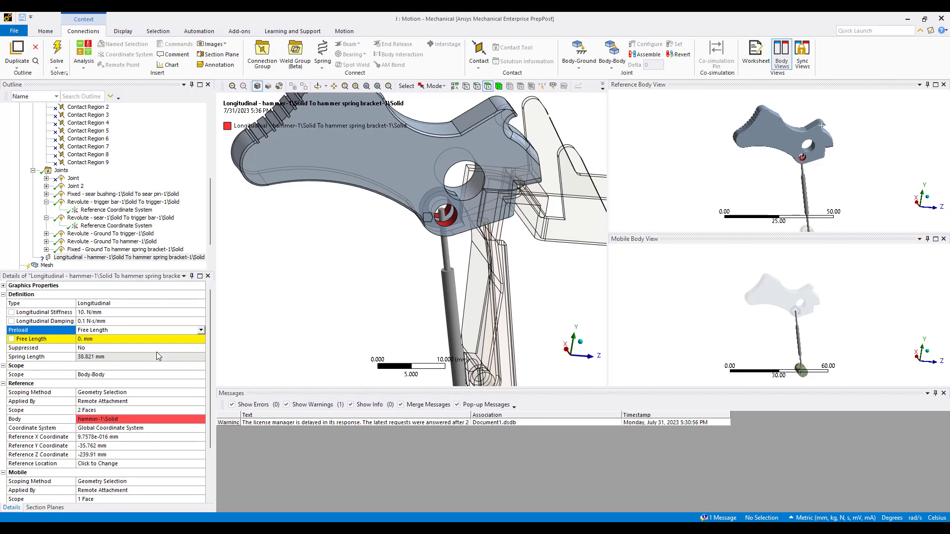
{"action": "left_click", "coordinate": [123, 342]}
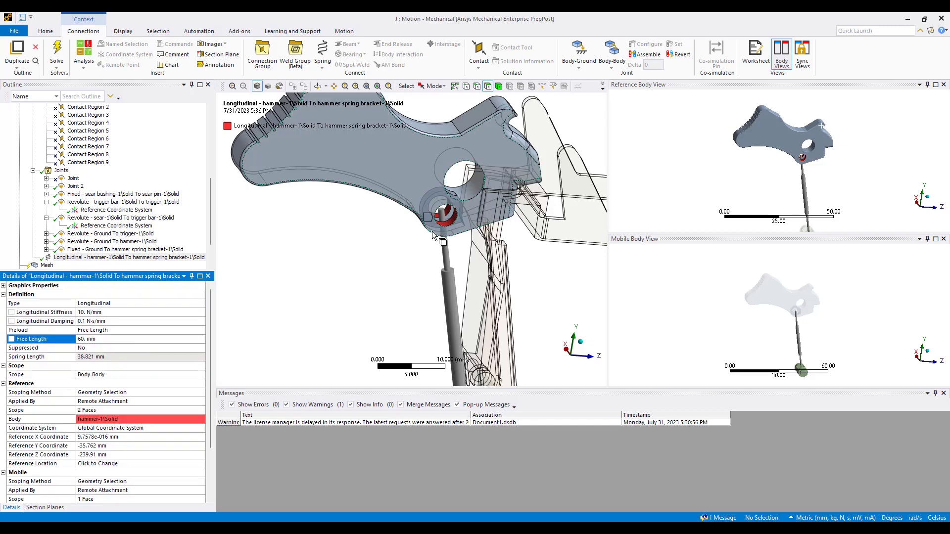
- Examine the hammer spring's placement between the hammer and its bracket from several angles
{"action": "scroll", "coordinate": [431, 307], "scroll_direction": "down", "scroll_amount": 5}
{"action": "middle_click_drag", "start_coordinate": [432, 307], "coordinate": [283, 218]}
{"action": "scroll", "coordinate": [522, 254], "scroll_direction": "up", "scroll_amount": 3}
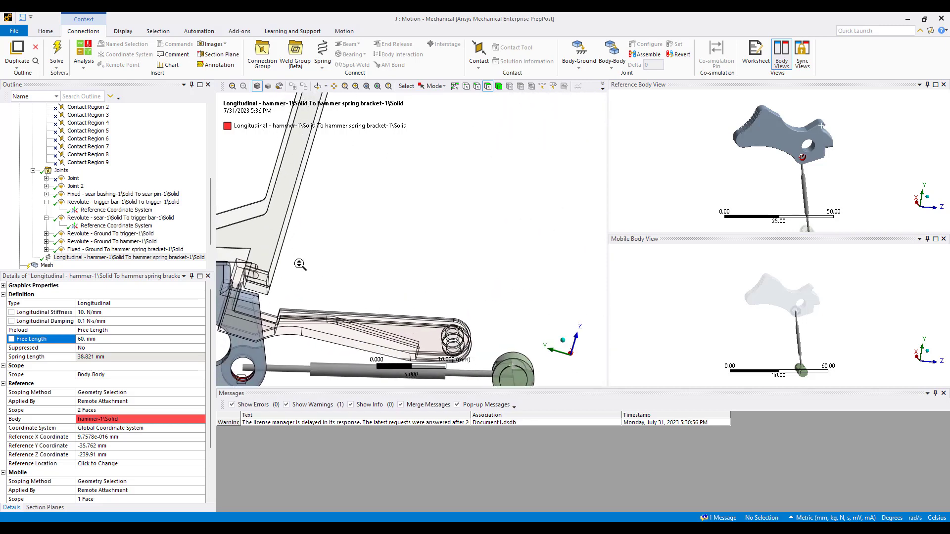
{"action": "scroll", "coordinate": [362, 334], "scroll_direction": "down", "scroll_amount": 5}
{"action": "middle_click_drag", "start_coordinate": [361, 335], "coordinate": [397, 302], "text": "ctrl"}
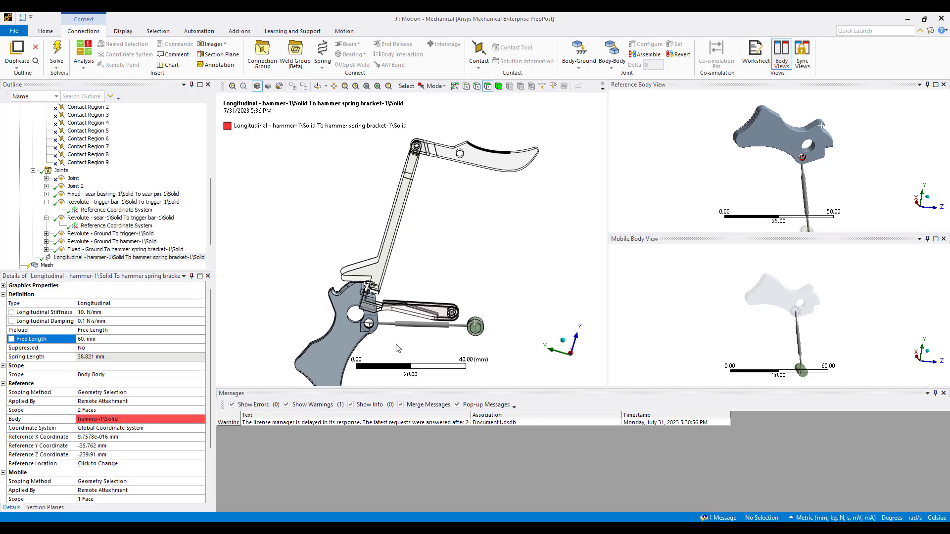
{"action": "middle_click_drag", "start_coordinate": [396, 344], "coordinate": [334, 304]}
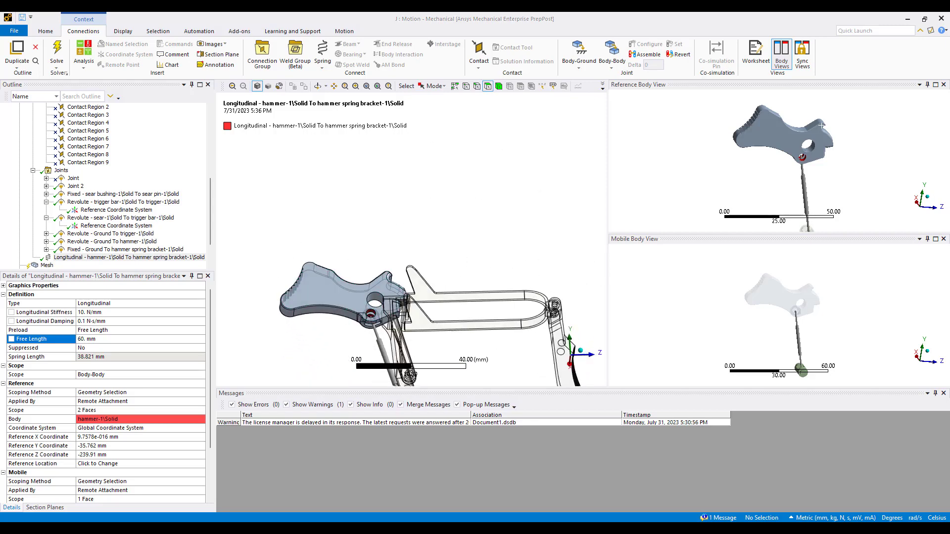
- Add a body-to-ground spring scoped to the two narrow facing edge faces on the sear's upper arms
{"action": "middle_click_drag", "start_coordinate": [386, 299], "coordinate": [509, 267]}
{"action": "left_click", "coordinate": [416, 250]}
{"action": "middle_click_drag", "start_coordinate": [416, 250], "coordinate": [461, 225]}
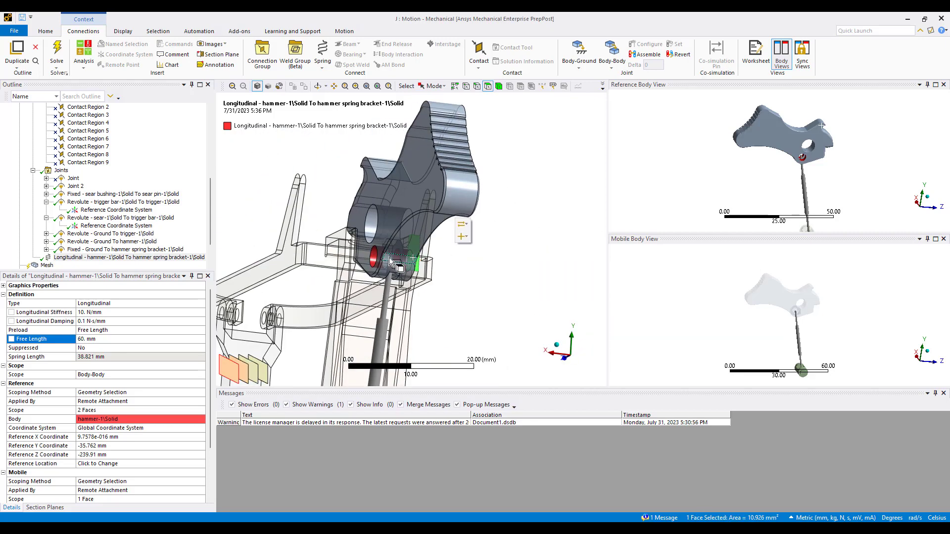
{"action": "left_click", "coordinate": [349, 253], "text": "ctrl"}
{"action": "middle_click_drag", "start_coordinate": [349, 252], "coordinate": [331, 267]}
{"action": "left_click", "coordinate": [322, 65]}
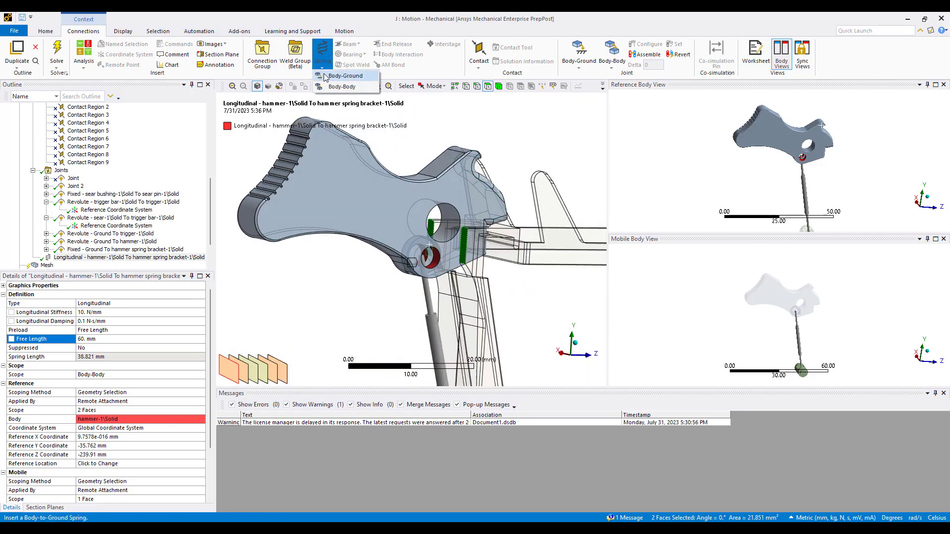
{"action": "left_click", "coordinate": [341, 75]}
{"action": "middle_click_drag", "start_coordinate": [436, 257], "coordinate": [387, 303]}
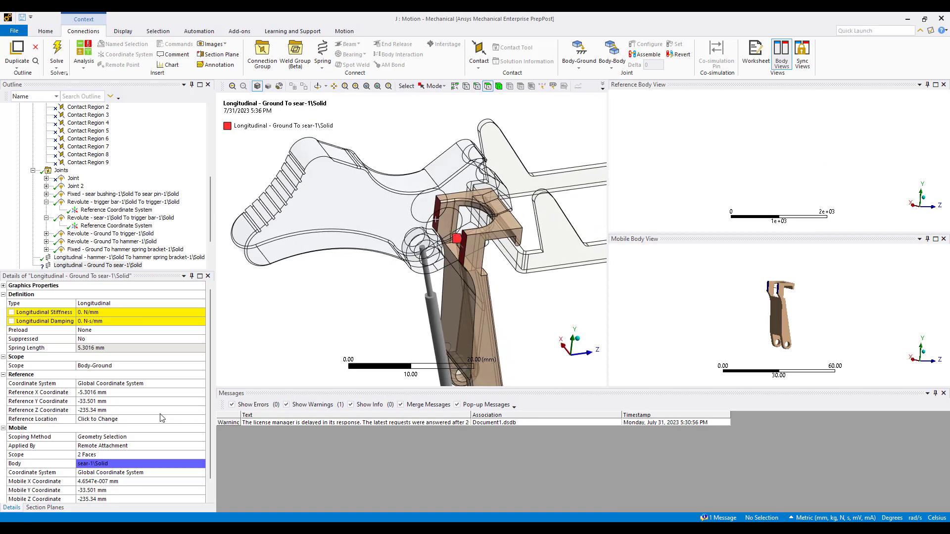
- Relocate the sear spring's ground reference point using the sear's narrow edge face and the hammer's flat side face
{"action": "left_click", "coordinate": [122, 419]}
{"action": "middle_click_drag", "start_coordinate": [452, 272], "coordinate": [501, 267]}
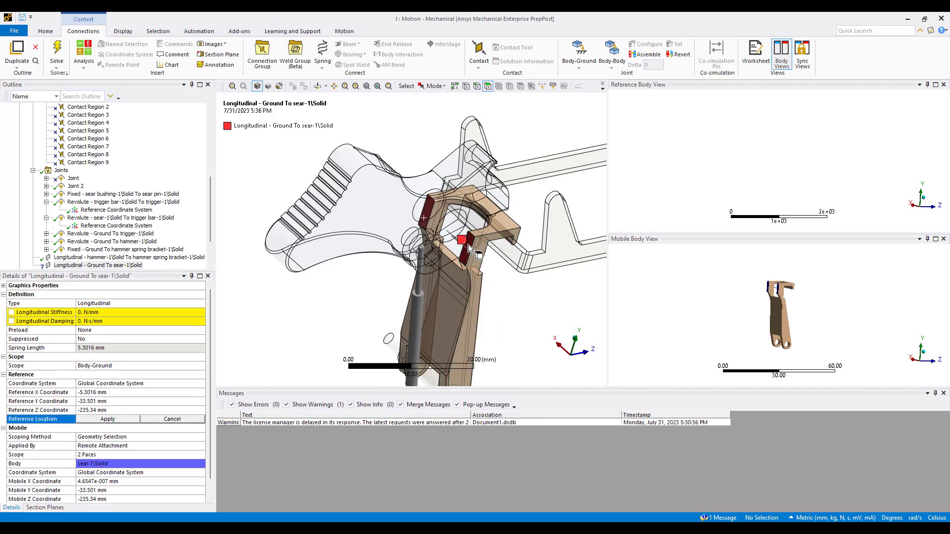
{"action": "left_click", "coordinate": [467, 249]}
{"action": "left_click", "coordinate": [410, 234], "text": "ctrl"}
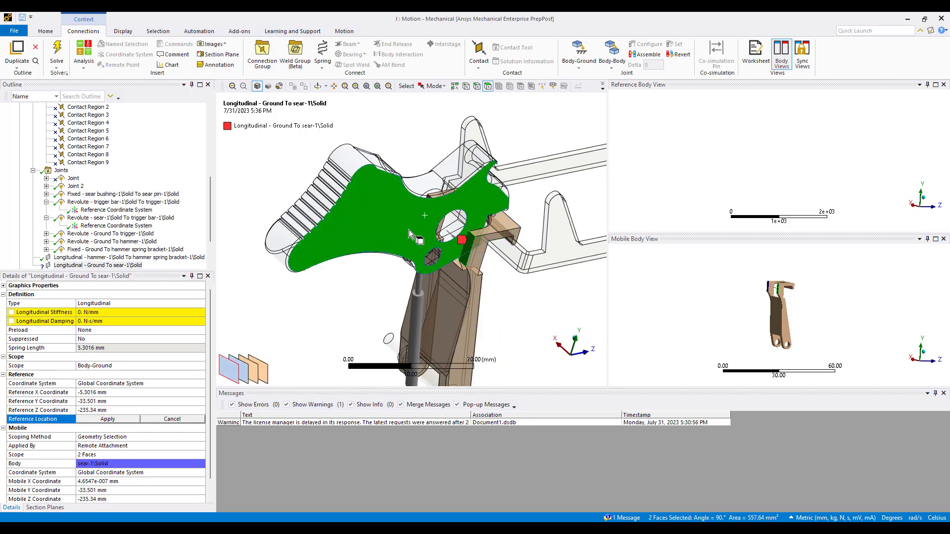
{"action": "left_click", "coordinate": [102, 421]}
{"action": "middle_click_drag", "start_coordinate": [372, 325], "coordinate": [456, 231]}
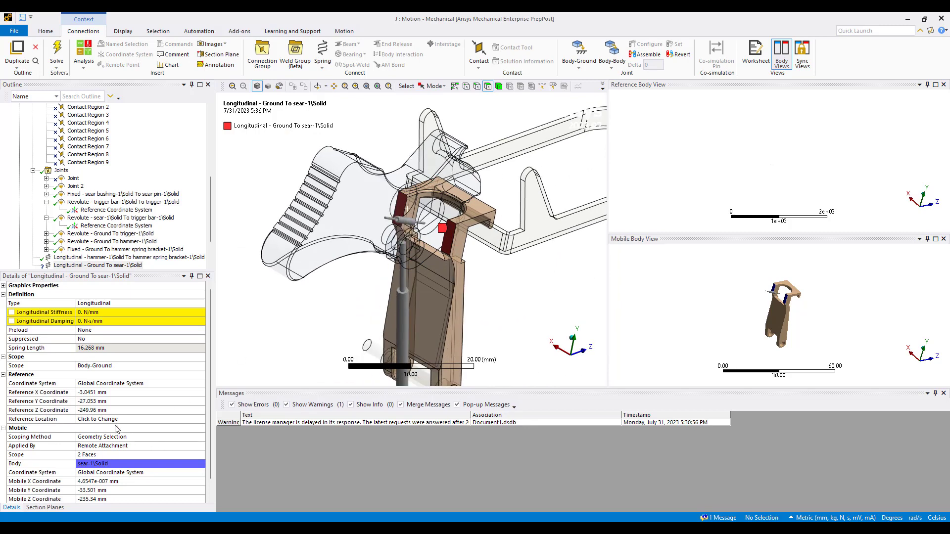
- Set the sear spring's Reference Z Coordinate to -260 mm
{"action": "middle_click_drag", "start_coordinate": [583, 301], "coordinate": [500, 277]}
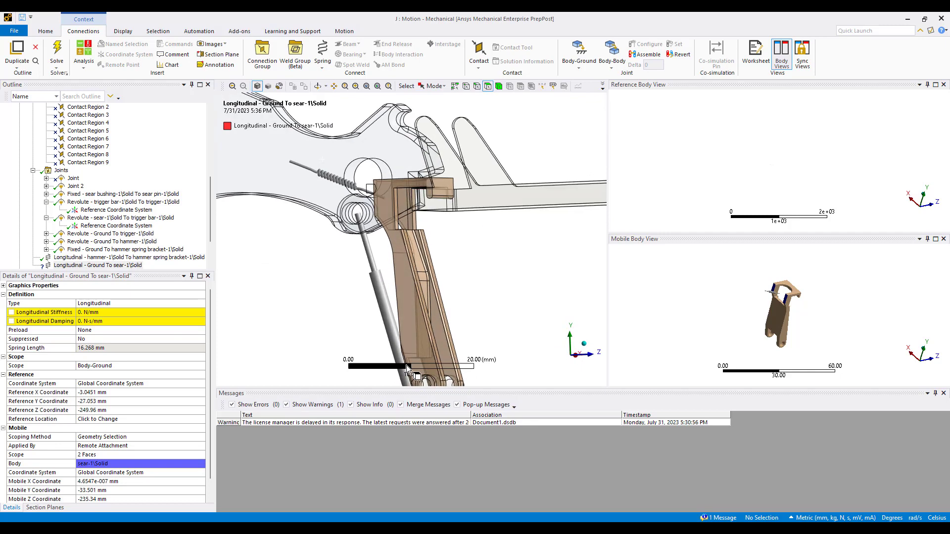
{"action": "left_click", "coordinate": [168, 413]}
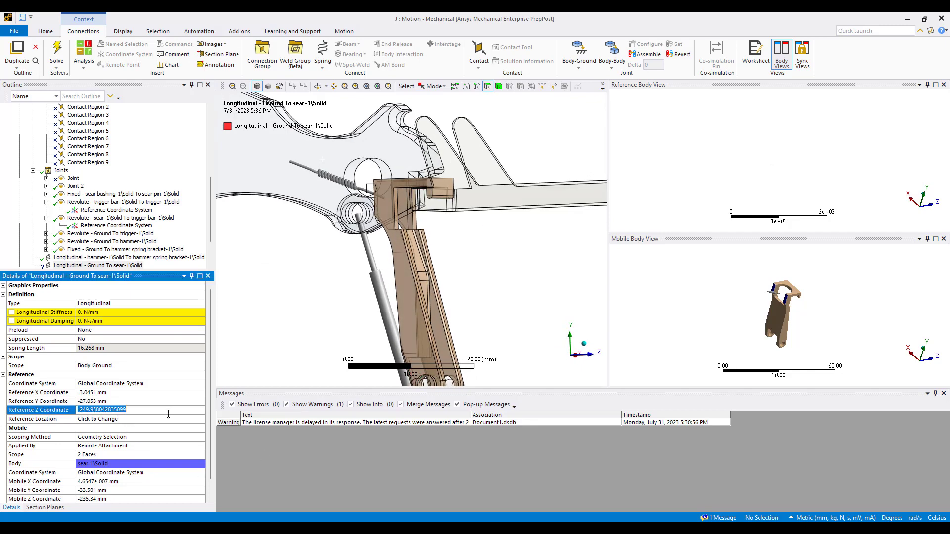
{"action": "key", "text": "End"}
{"action": "key", "text": "shift+End"}
{"action": "type", "text": "60"}
{"action": "key", "text": "Return"}
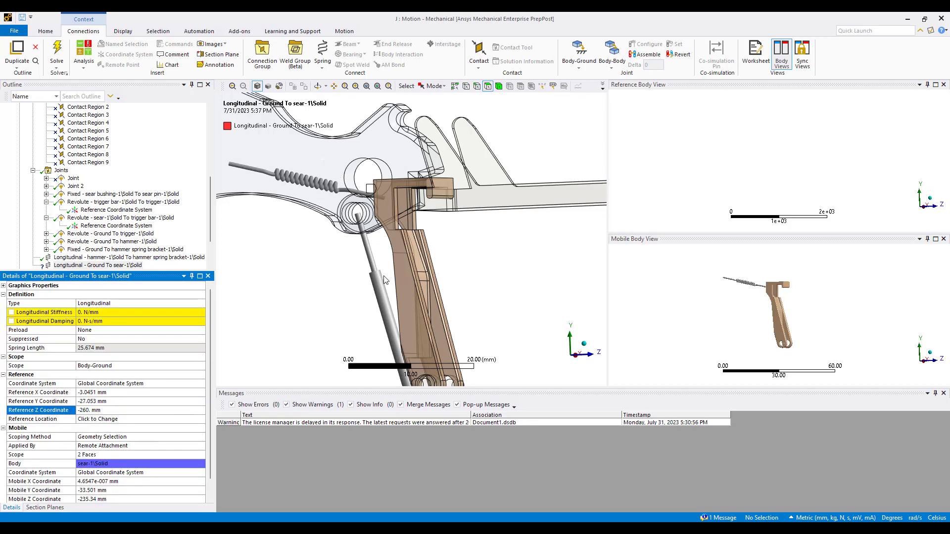
- Extend the sear spring by setting its Reference Z Coordinate to -270 mm
{"action": "mouse_move", "coordinate": [384, 276]}
{"action": "middle_mouse_down"}
{"action": "mouse_move", "coordinate": [377, 255]}
{"action": "mouse_move", "coordinate": [384, 270]}
{"action": "middle_mouse_up"}
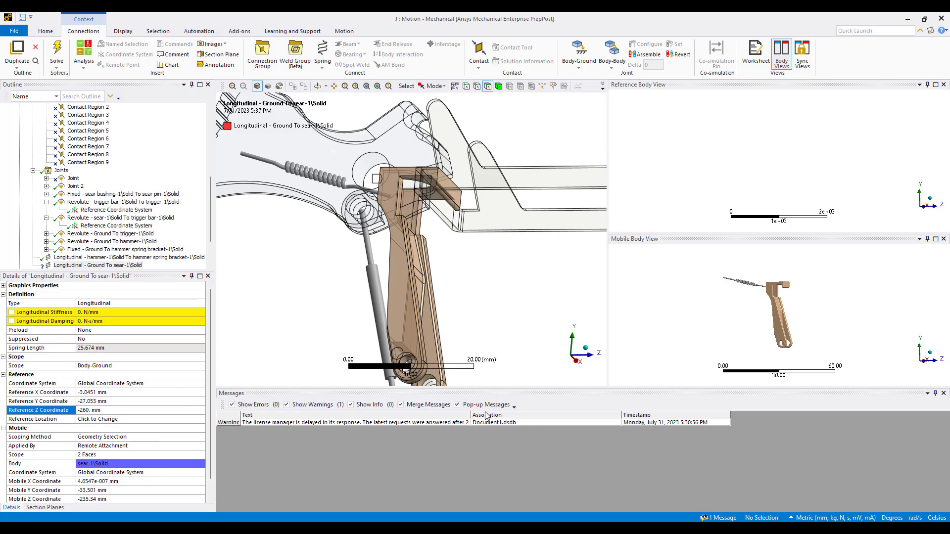
{"action": "left_click", "coordinate": [131, 412]}
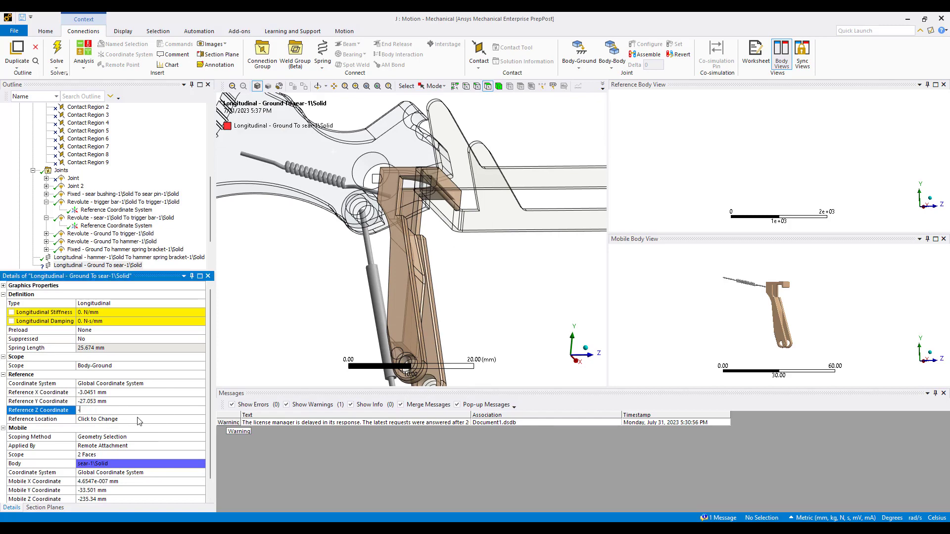
{"action": "type", "text": "-270"}
{"action": "key", "text": "Return"}
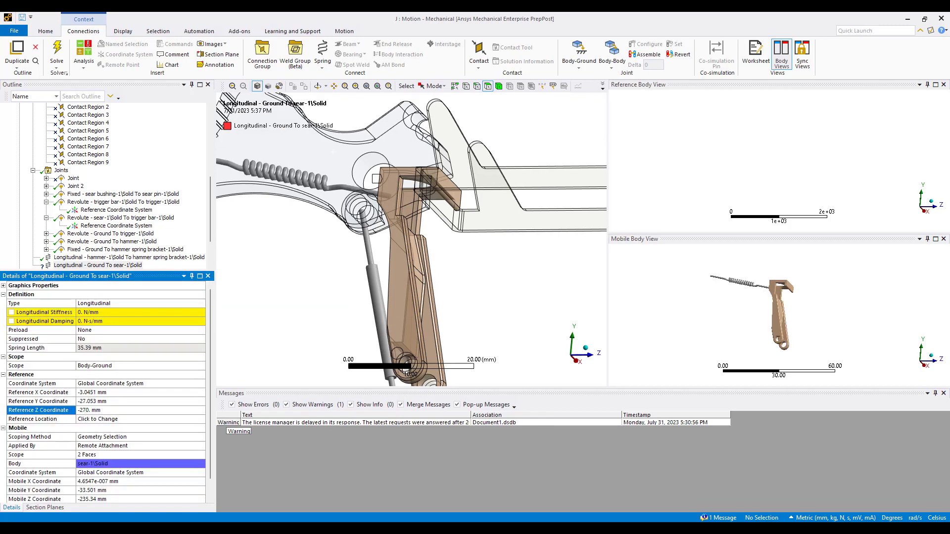
- Set the sear spring's longitudinal stiffness to 1 N/mm and its longitudinal damping to 0.1 N·s/mm
{"action": "middle_click_drag", "start_coordinate": [305, 263], "coordinate": [479, 179], "text": "ctrl"}
{"action": "scroll", "coordinate": [485, 218], "scroll_direction": "down", "scroll_amount": 2}
{"action": "middle_click_drag", "start_coordinate": [539, 184], "coordinate": [529, 222]}
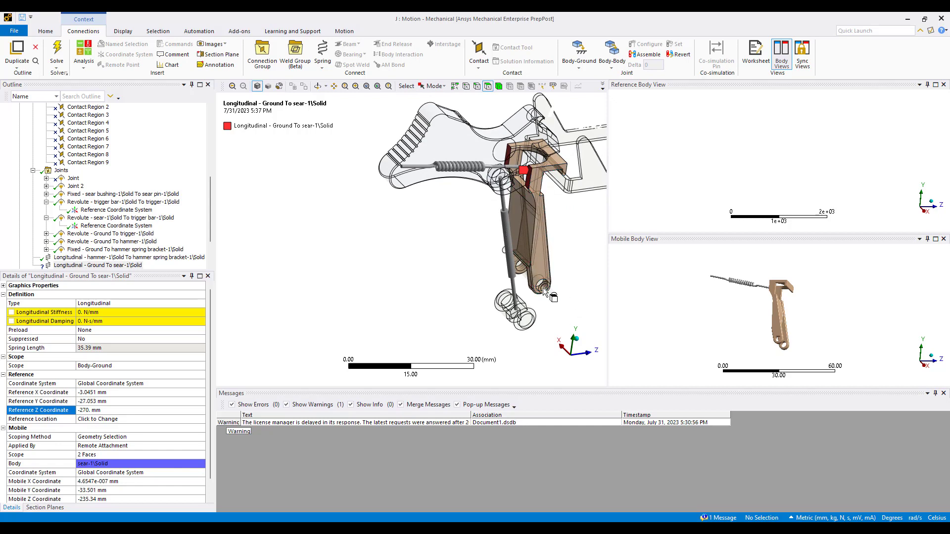
{"action": "middle_click_drag", "start_coordinate": [535, 261], "coordinate": [480, 320], "text": "ctrl"}
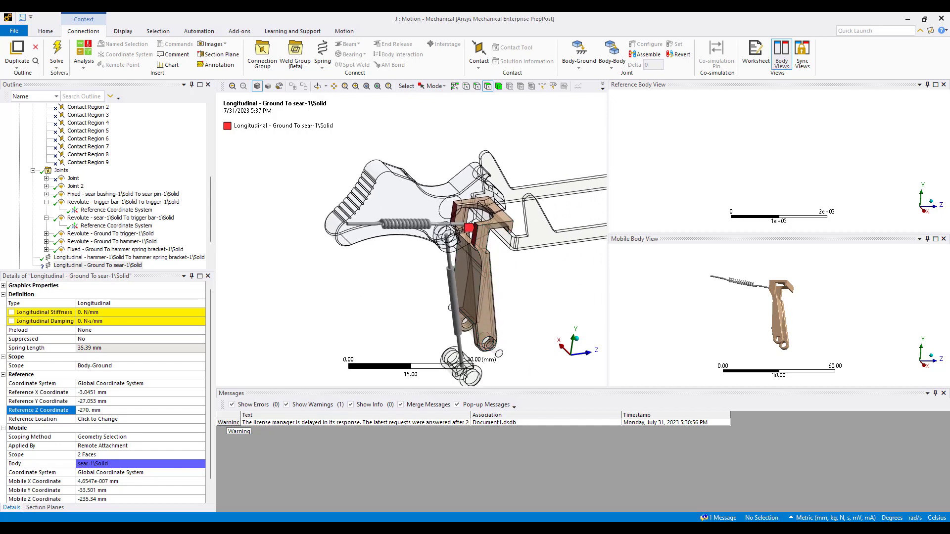
{"action": "left_click", "coordinate": [96, 314]}
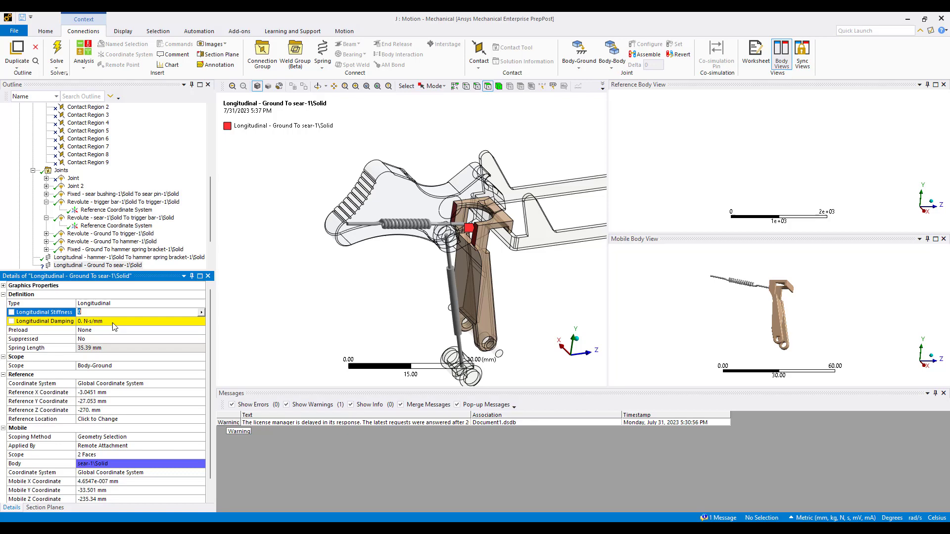
{"action": "key", "text": "Return"}
{"action": "left_click", "coordinate": [120, 323]}
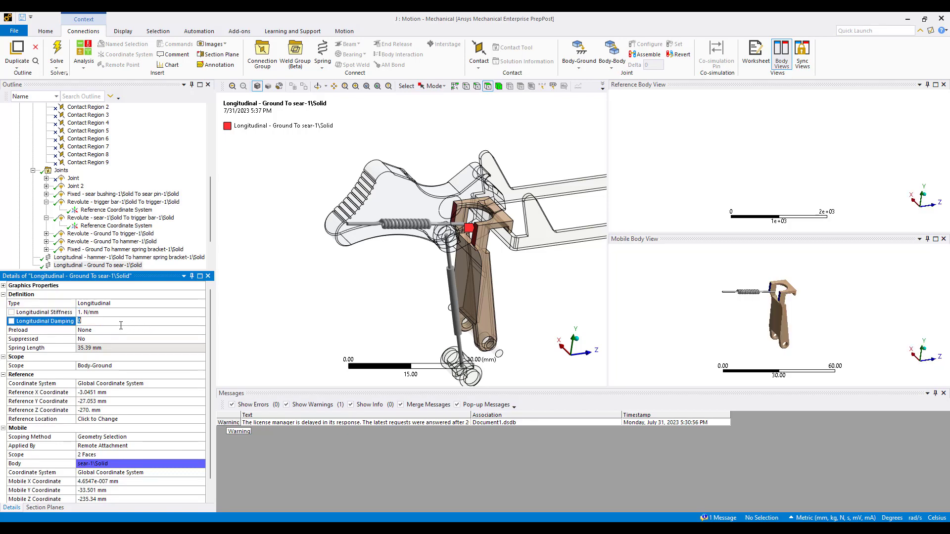
{"action": "type", "text": "0.1"}
{"action": "key", "text": "Return"}
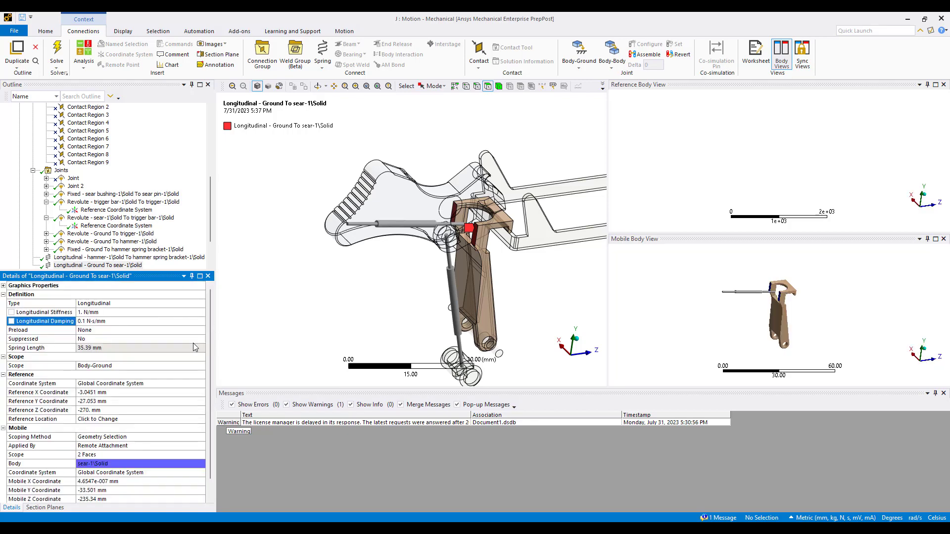
- Generate the mesh with the default element size and inspect it on the hammer and sear contact faces
{"action": "middle_click_drag", "start_coordinate": [419, 242], "coordinate": [421, 275]}
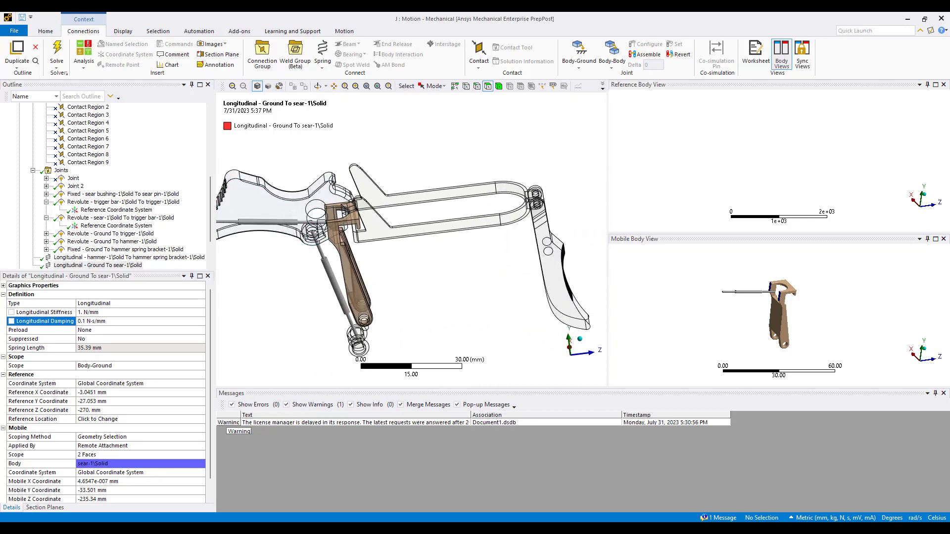
{"action": "scroll", "coordinate": [93, 264], "scroll_direction": "down", "scroll_amount": 2}
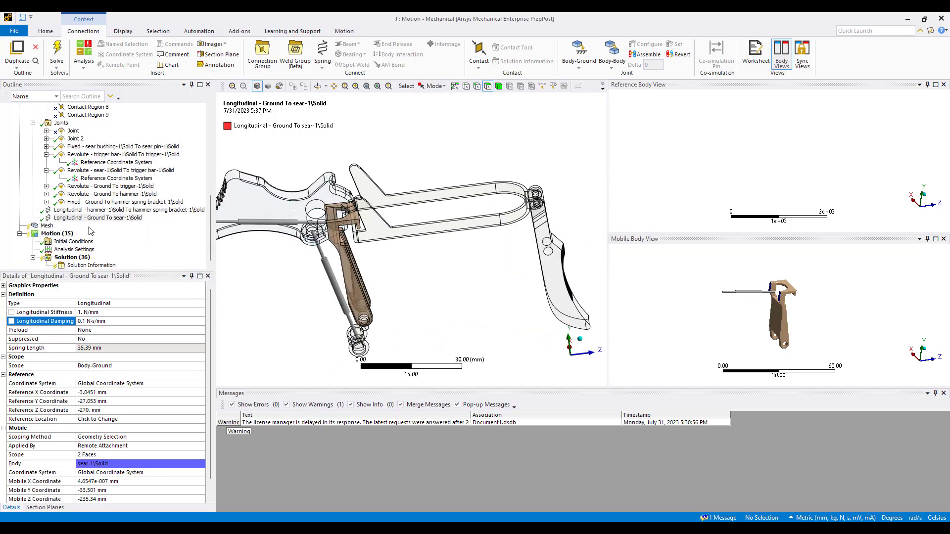
{"action": "left_click", "coordinate": [51, 227]}
{"action": "right_click", "coordinate": [51, 229]}
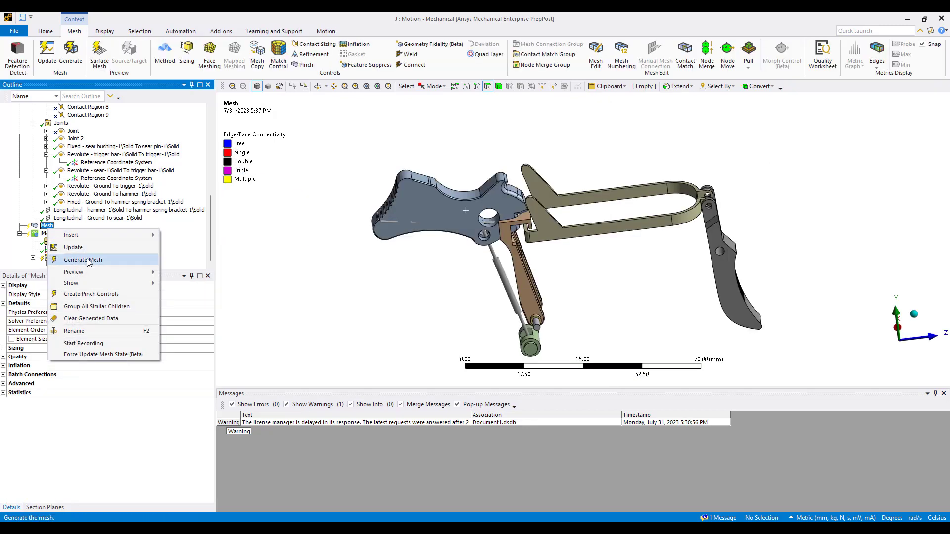
{"action": "left_click", "coordinate": [87, 258]}
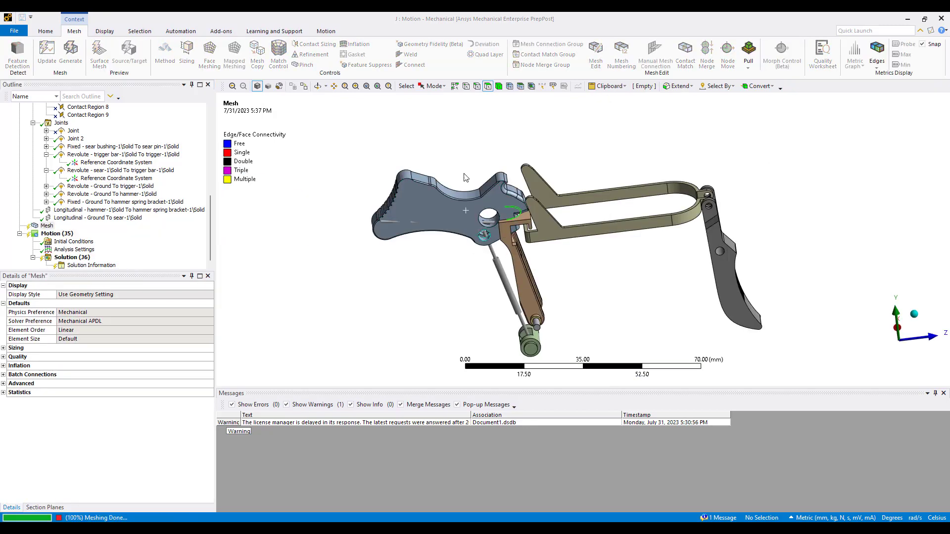
{"action": "right_click_drag", "start_coordinate": [465, 174], "coordinate": [584, 241]}
{"action": "middle_click_drag", "start_coordinate": [560, 253], "coordinate": [437, 269]}
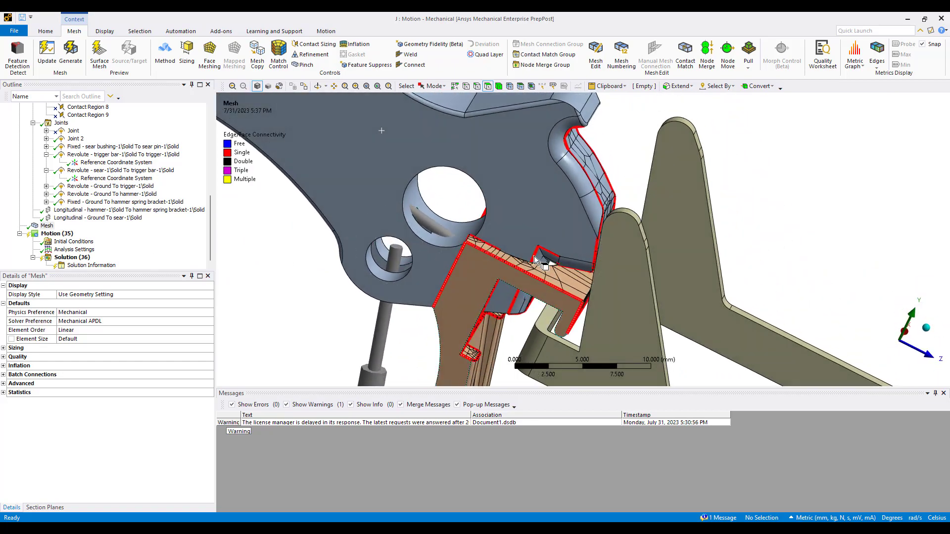
{"action": "middle_click_drag", "start_coordinate": [535, 260], "coordinate": [570, 295]}
- Set the global mesh element size to 1.0 mm and regenerate the mesh on the contact faces
{"action": "left_click", "coordinate": [47, 227]}
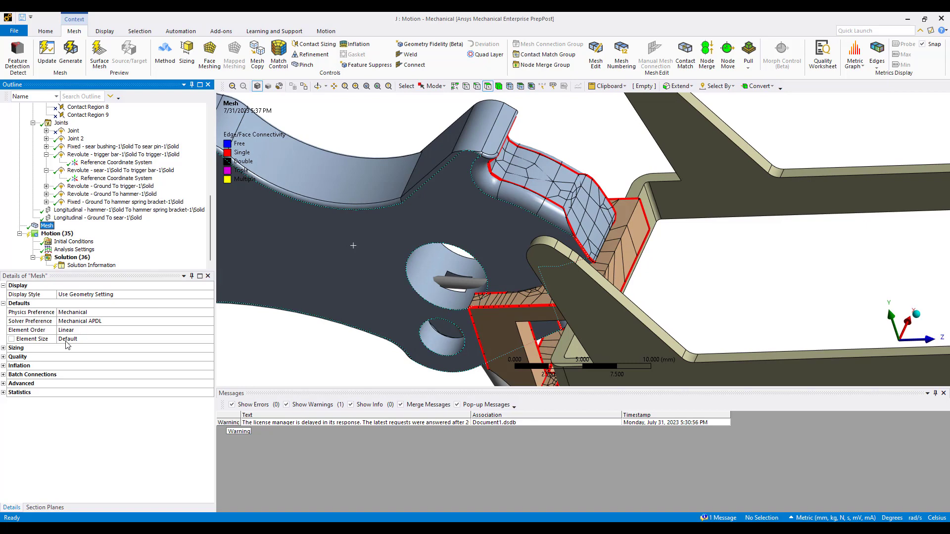
{"action": "left_click", "coordinate": [3, 349]}
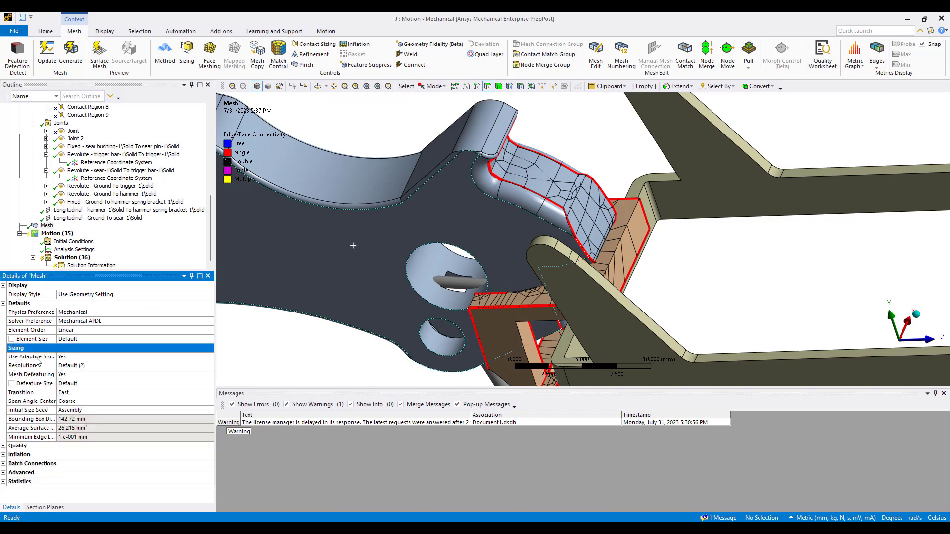
{"action": "left_click", "coordinate": [87, 340]}
{"action": "key", "text": "Return"}
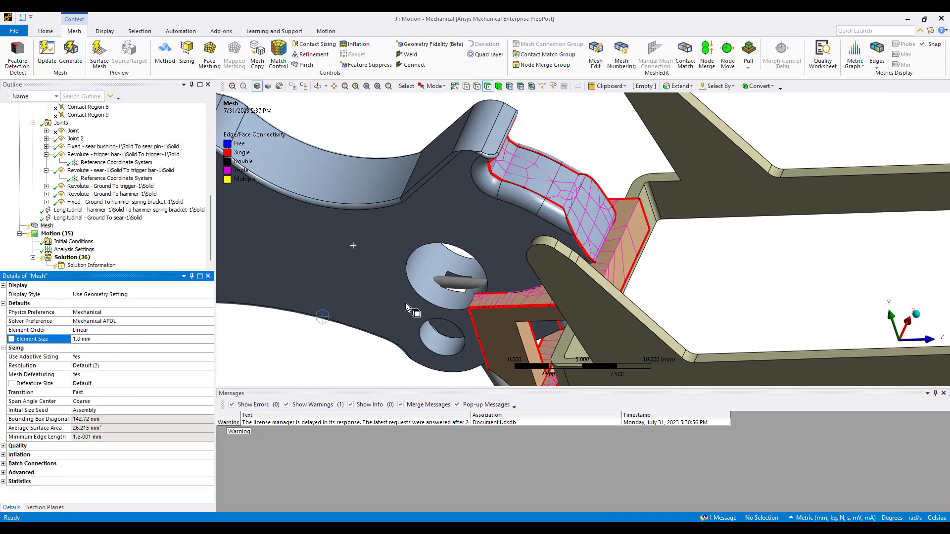
{"action": "middle_click_drag", "start_coordinate": [492, 301], "coordinate": [515, 318]}
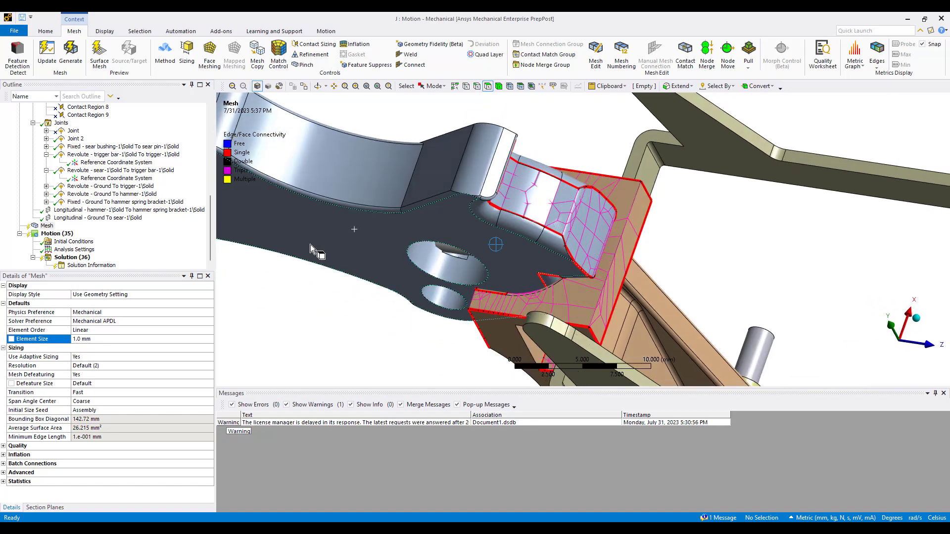
{"action": "right_click", "coordinate": [49, 226]}
{"action": "left_click", "coordinate": [74, 257]}
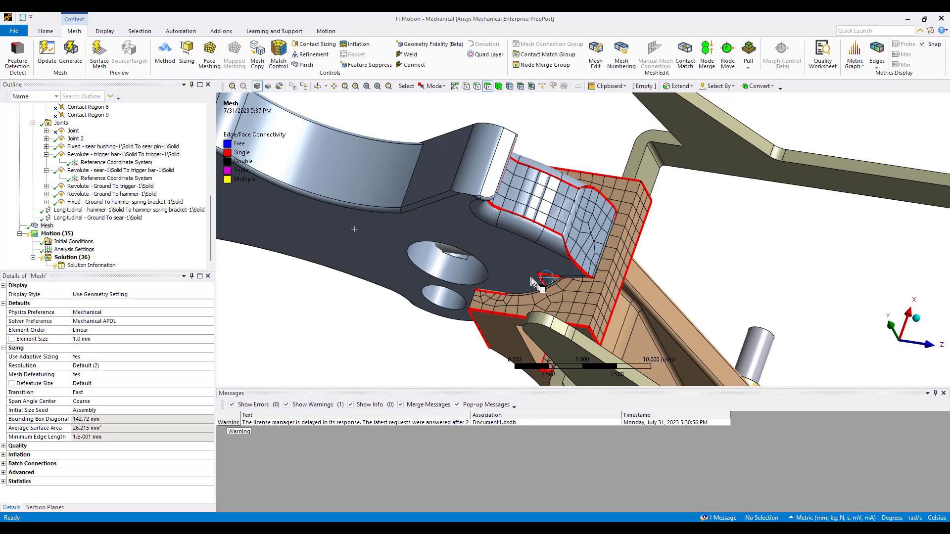
{"action": "middle_click_drag", "start_coordinate": [518, 252], "coordinate": [559, 203]}
- Set the end time of the Motion analysis to 0.01 s in the analysis settings
{"action": "left_click", "coordinate": [64, 249]}
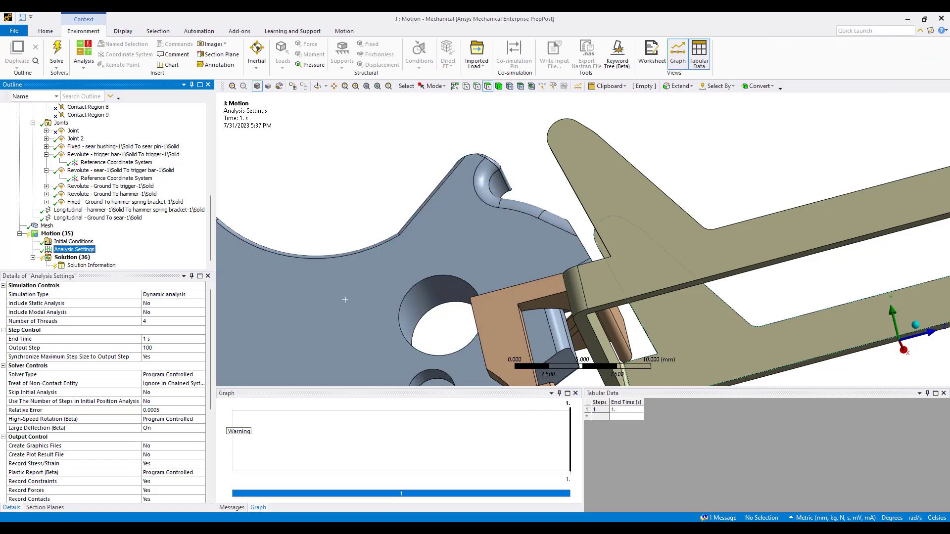
{"action": "left_click", "coordinate": [171, 339]}
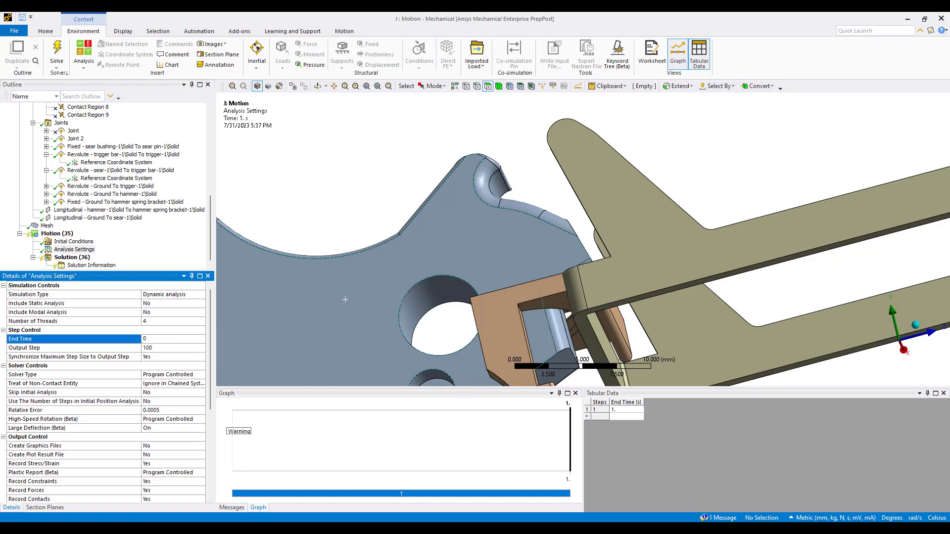
{"action": "type", "text": "0.01"}
{"action": "key", "text": "Return"}
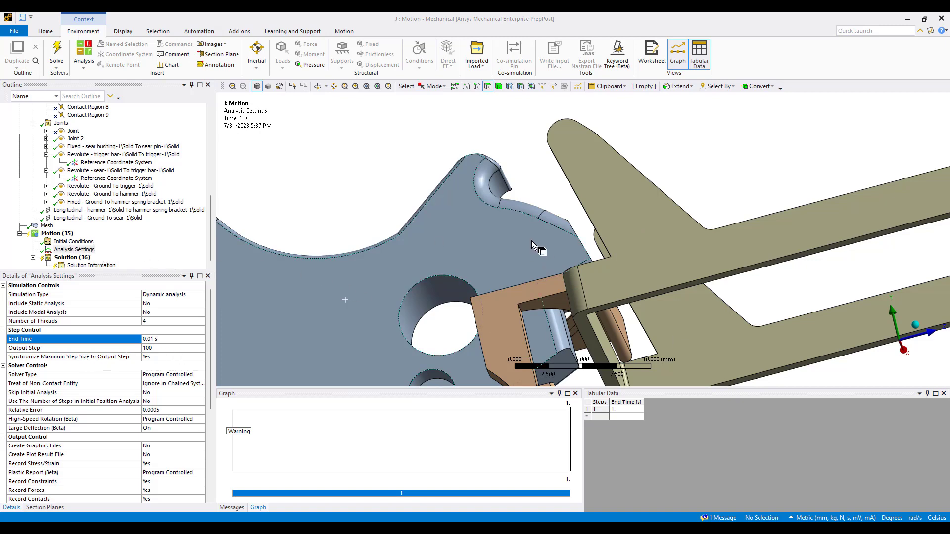
- Add a Joint Load Properties object to the Motion analysis
{"action": "middle_click_drag", "start_coordinate": [539, 246], "coordinate": [458, 197], "text": "ctrl"}
{"action": "scroll", "coordinate": [644, 229], "scroll_direction": "down", "scroll_amount": 4}
{"action": "middle_click_drag", "start_coordinate": [727, 234], "coordinate": [580, 213], "text": "ctrl"}
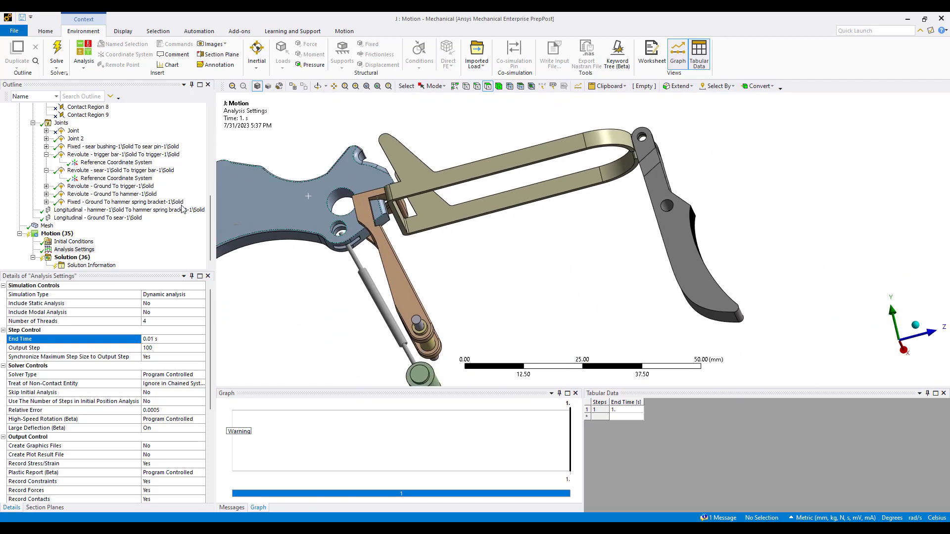
{"action": "left_click", "coordinate": [54, 235]}
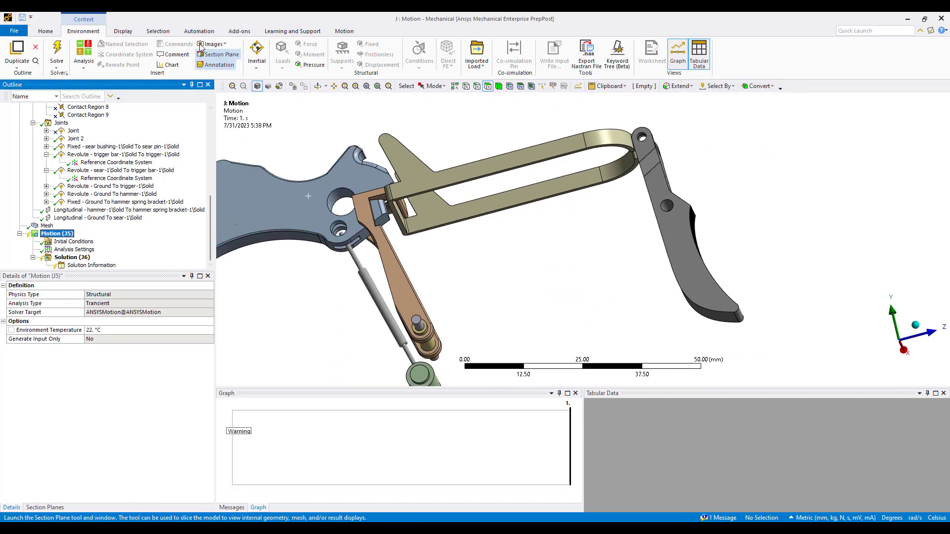
{"action": "left_click", "coordinate": [344, 31]}
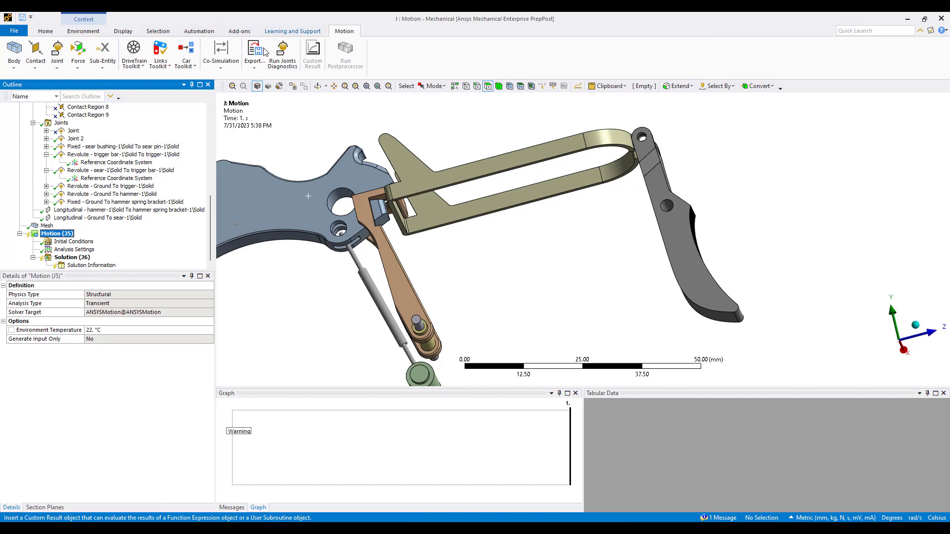
{"action": "left_click", "coordinate": [57, 63]}
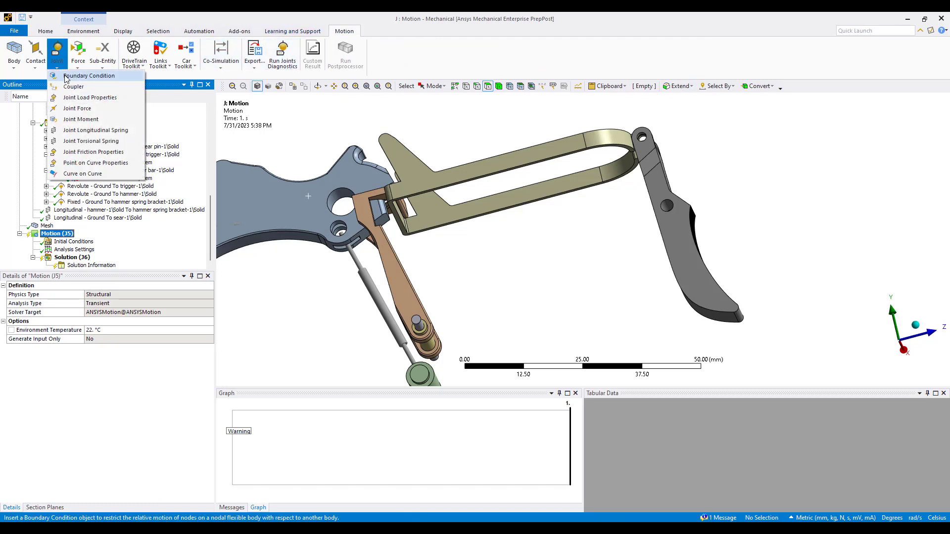
{"action": "left_click", "coordinate": [96, 97]}
{"action": "middle_click_drag", "start_coordinate": [674, 224], "coordinate": [686, 247]}
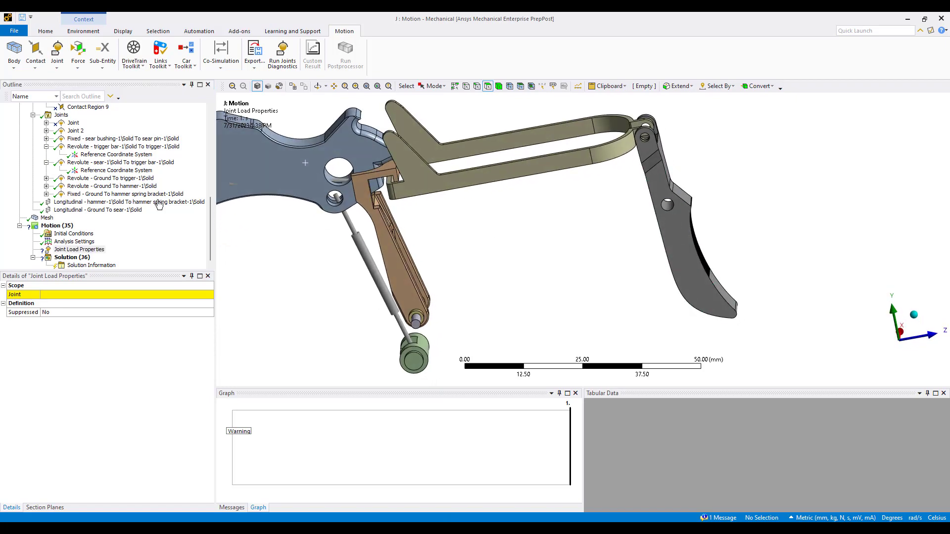
- Scope the joint load to the ground-to-trigger revolute joint and set its rotational motion to Motion Function
{"action": "left_click", "coordinate": [106, 179]}
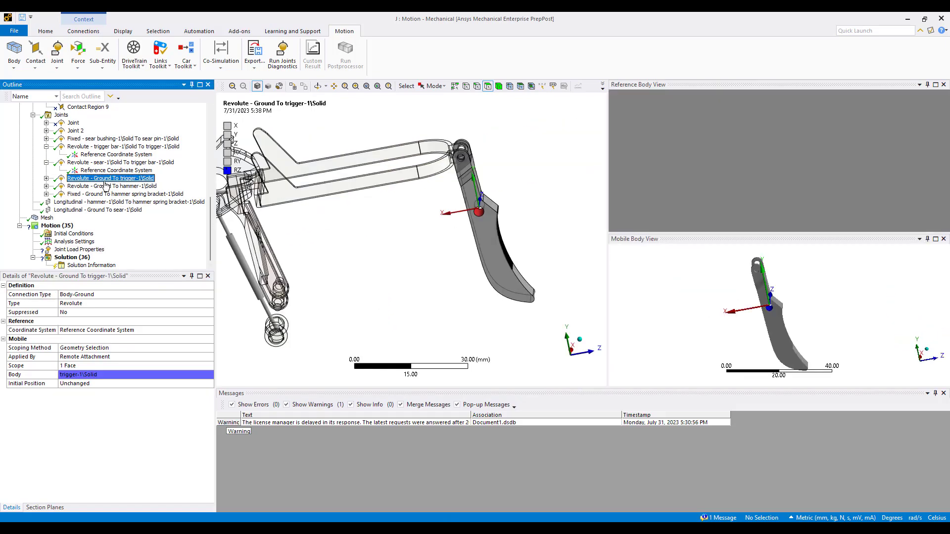
{"action": "left_click", "coordinate": [82, 249]}
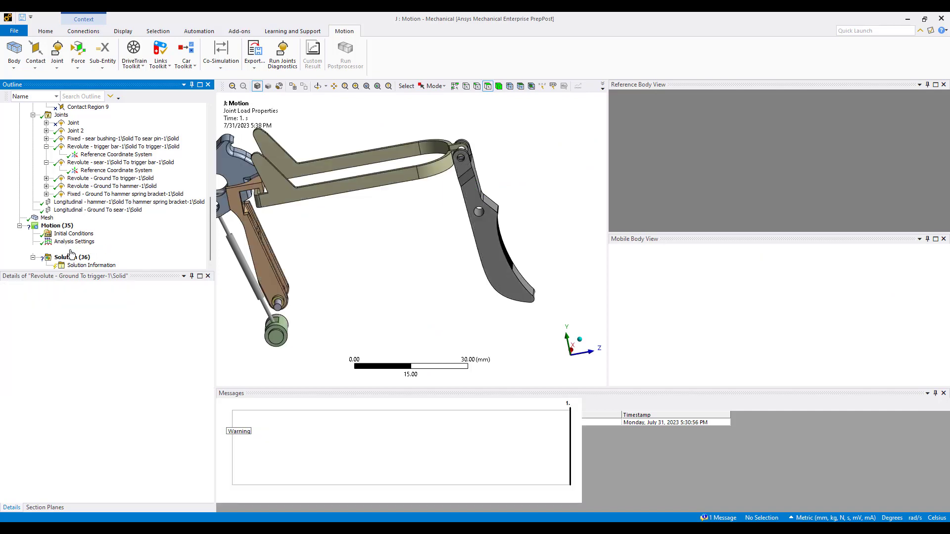
{"action": "left_click", "coordinate": [162, 296]}
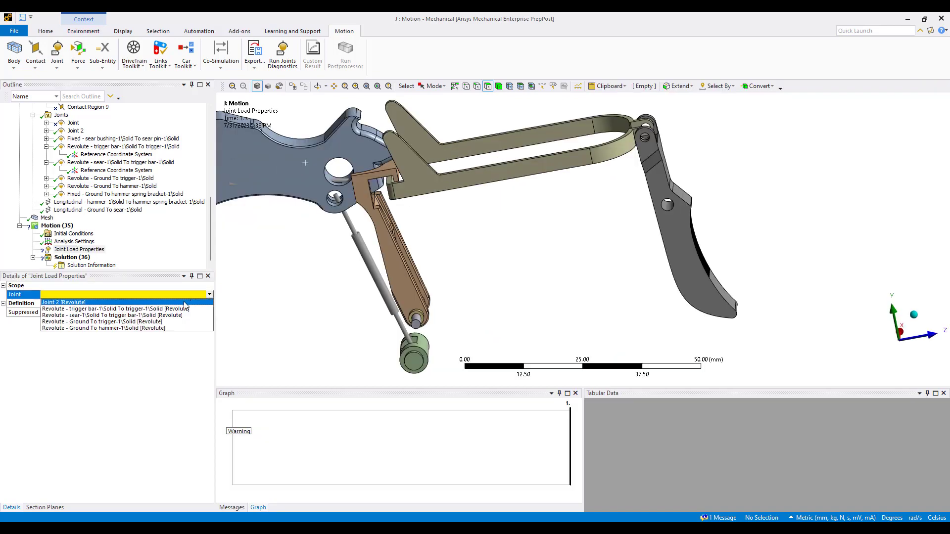
{"action": "left_click", "coordinate": [120, 323]}
{"action": "left_click", "coordinate": [156, 313]}
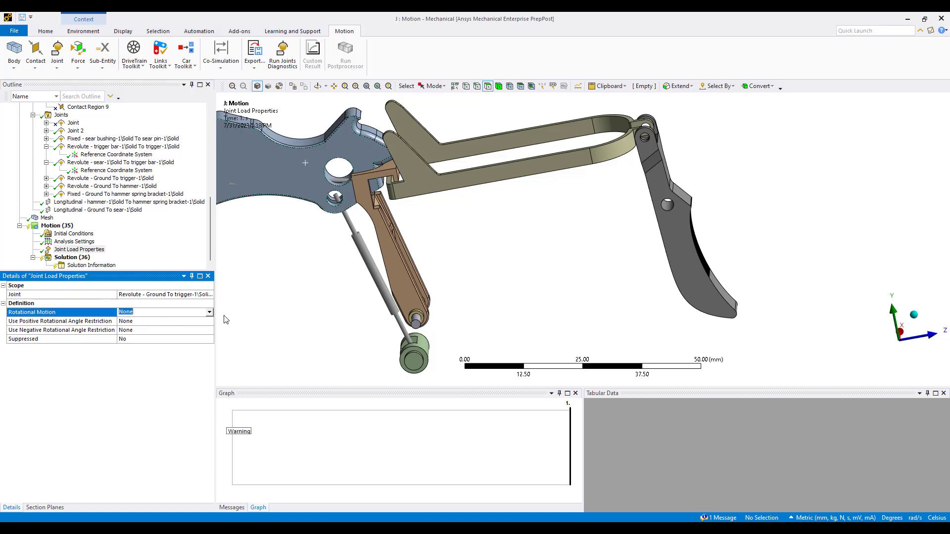
{"action": "left_click", "coordinate": [210, 313]}
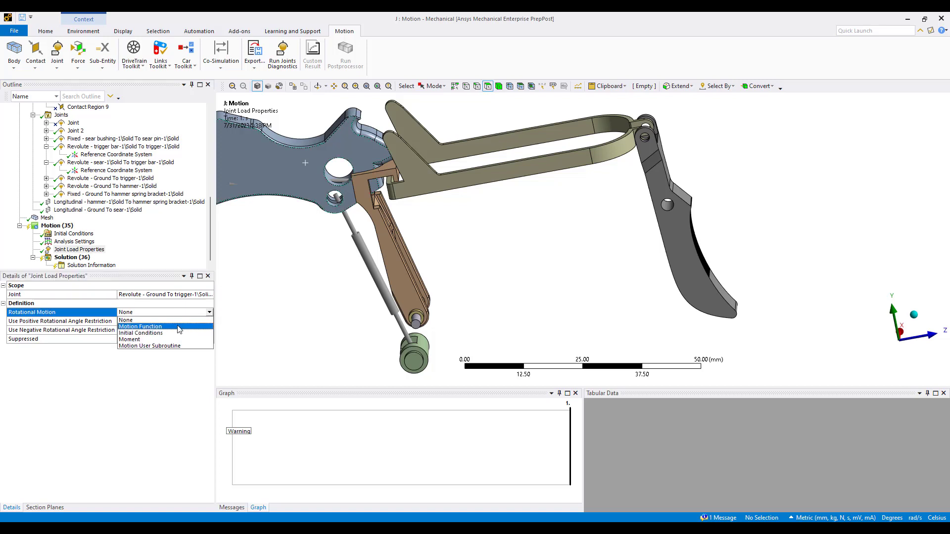
{"action": "left_click", "coordinate": [179, 327]}
- Set the magnitude of the trigger joint's rotation-type motion to Constant
{"action": "left_click", "coordinate": [200, 330]}
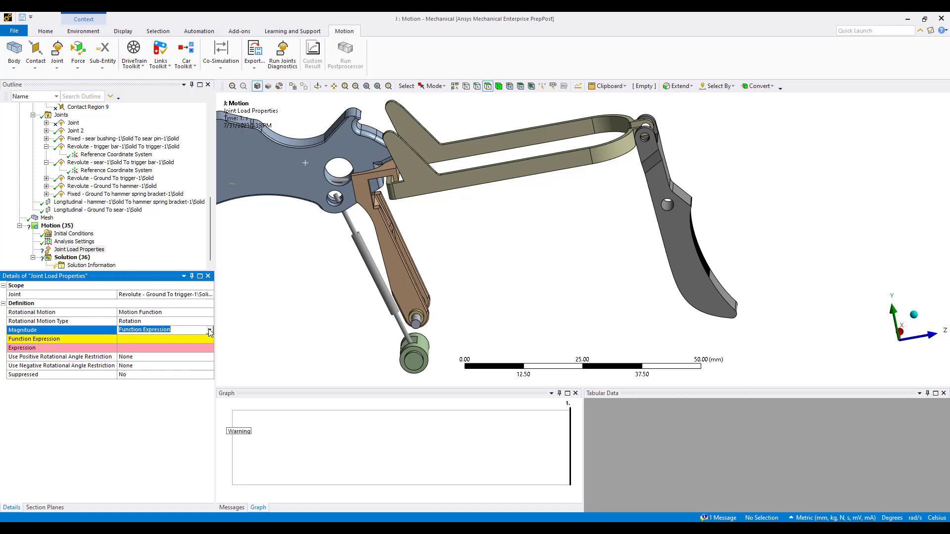
{"action": "left_click", "coordinate": [209, 330]}
{"action": "left_click", "coordinate": [195, 340]}
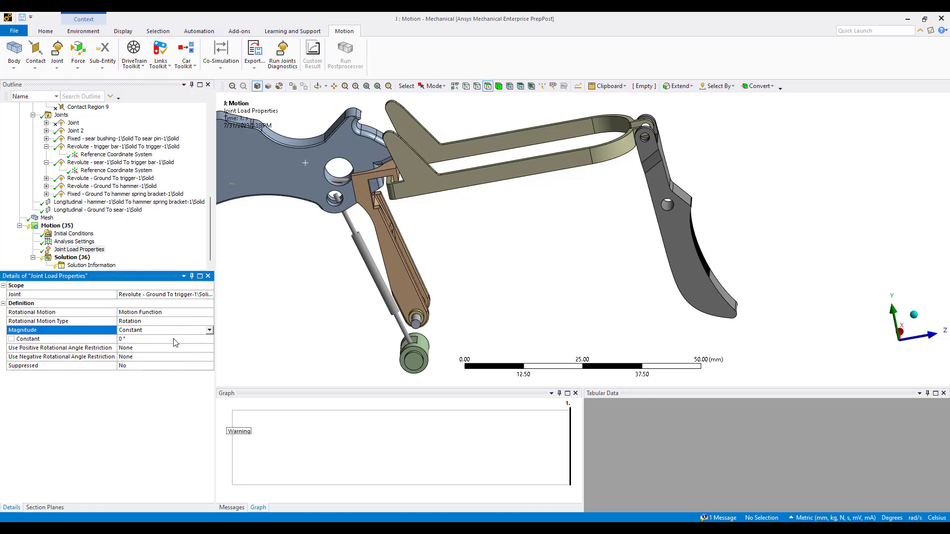
{"action": "left_click", "coordinate": [186, 322]}
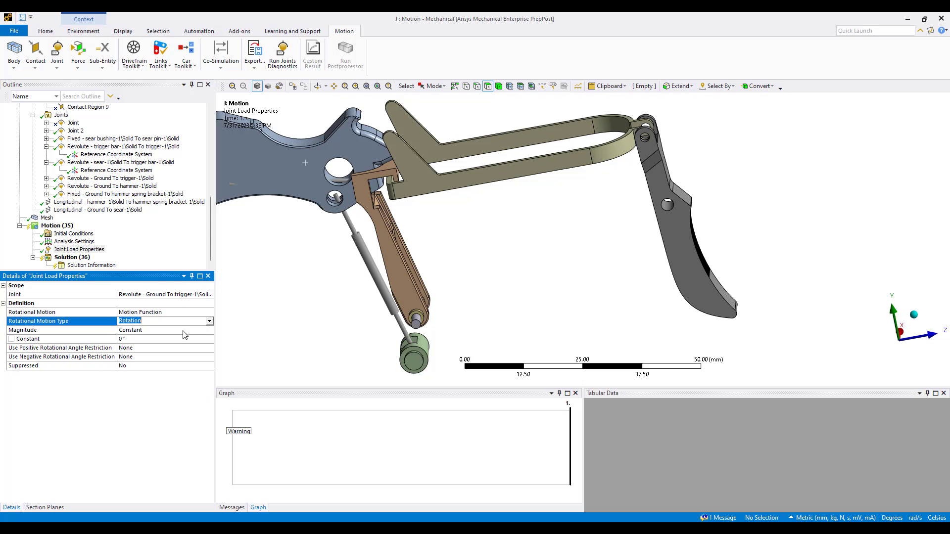
{"action": "left_click", "coordinate": [191, 330]}
{"action": "left_click", "coordinate": [210, 330]}
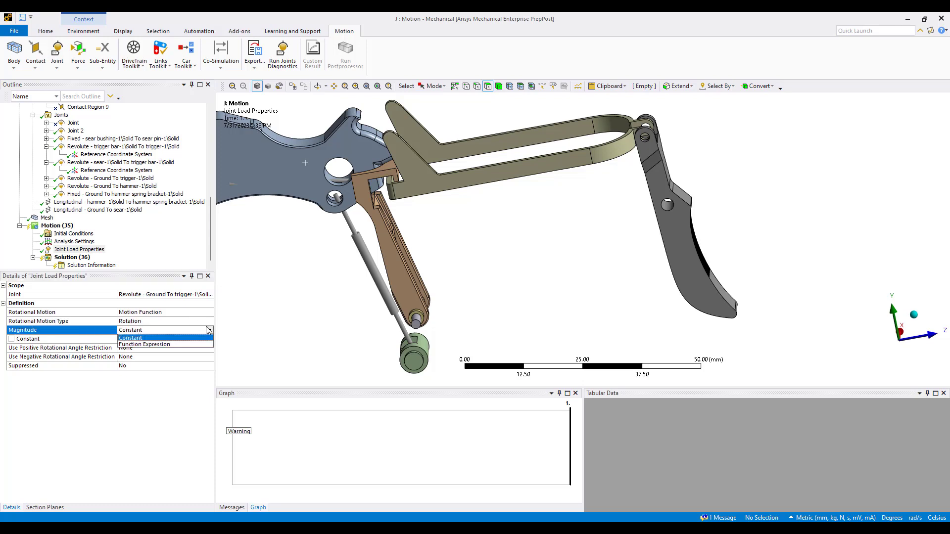
- Drive the trigger joint by Rotational Velocity with a constant magnitude of 50 rad/s
{"action": "left_click", "coordinate": [206, 322]}
{"action": "left_click", "coordinate": [209, 321]}
{"action": "left_click", "coordinate": [143, 336]}
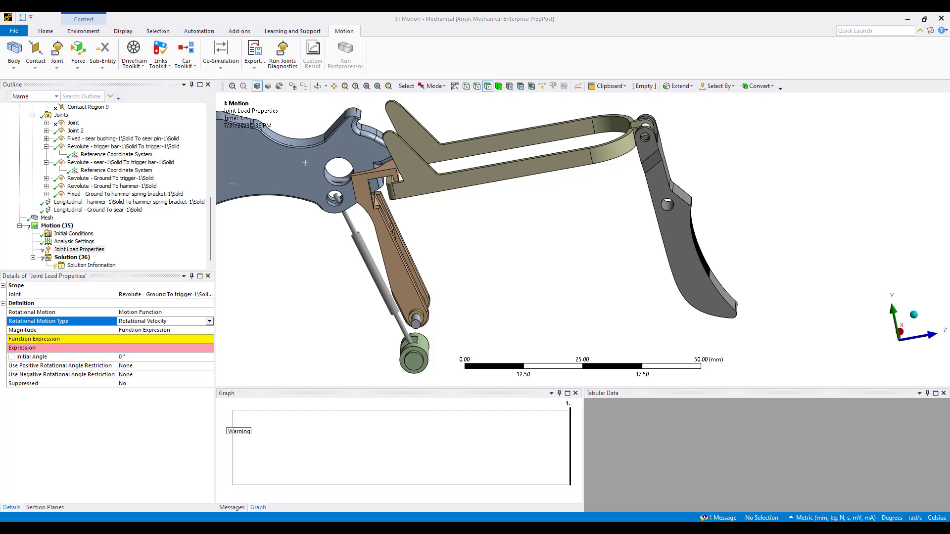
{"action": "left_click", "coordinate": [198, 331]}
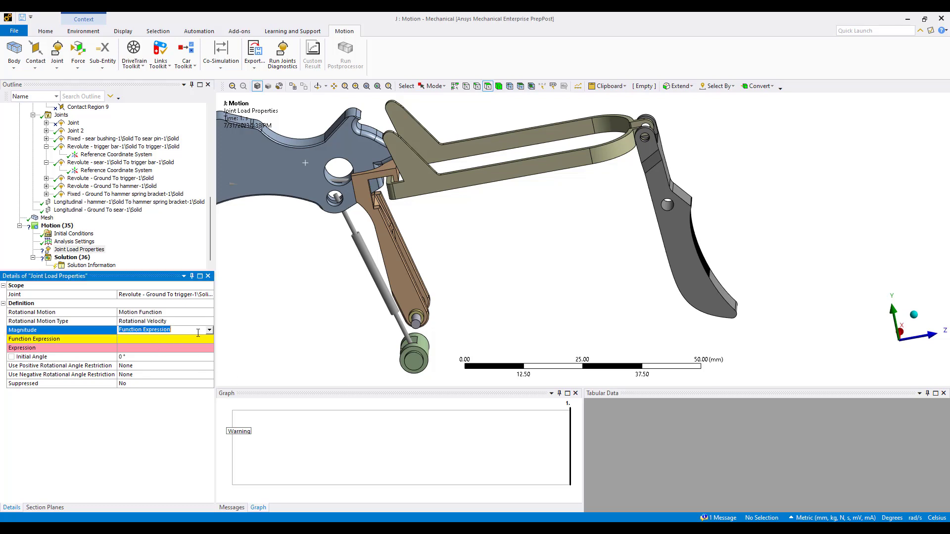
{"action": "left_click", "coordinate": [209, 330]}
{"action": "left_click", "coordinate": [173, 347]}
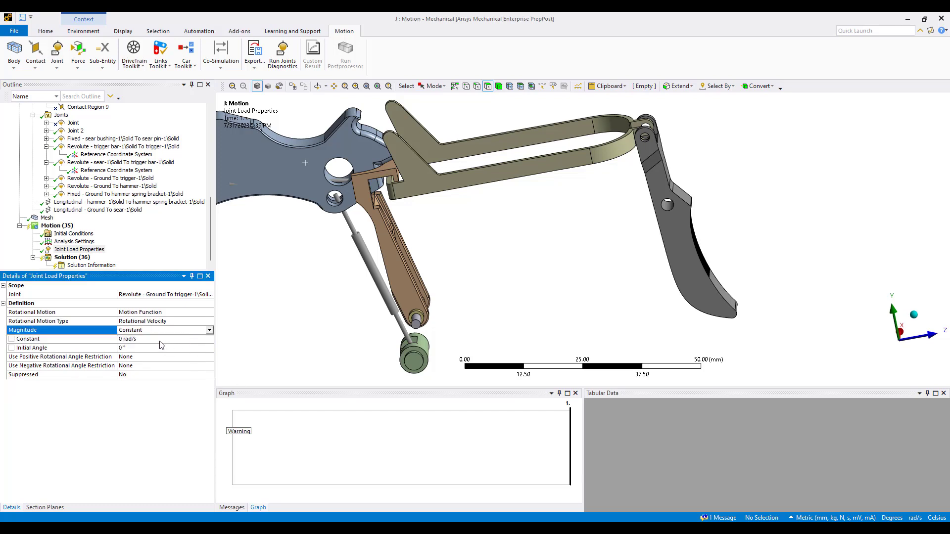
{"action": "left_click", "coordinate": [162, 339]}
{"action": "type", "text": "50"}
{"action": "key", "text": "Return"}
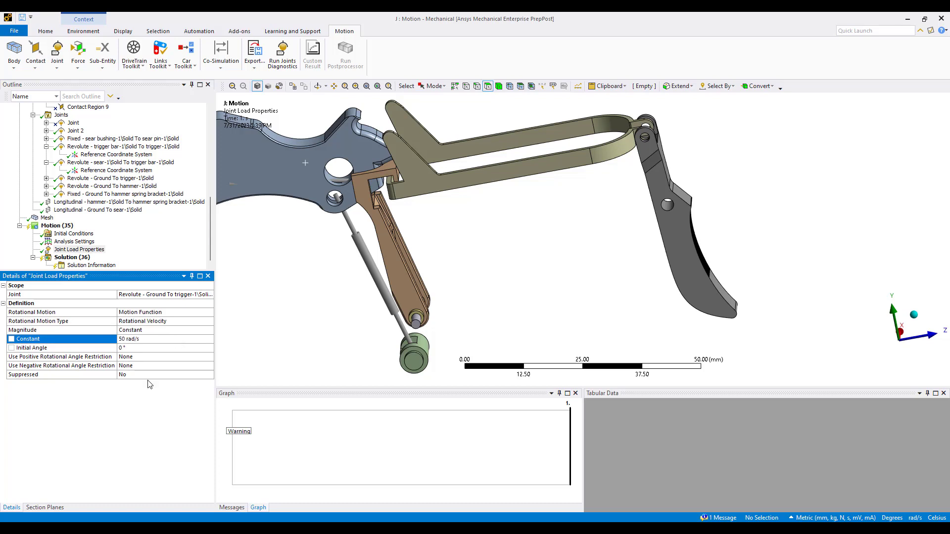
- Solve the Motion analysis and show its solver output
{"action": "left_click", "coordinate": [69, 258]}
{"action": "right_click", "coordinate": [69, 260]}
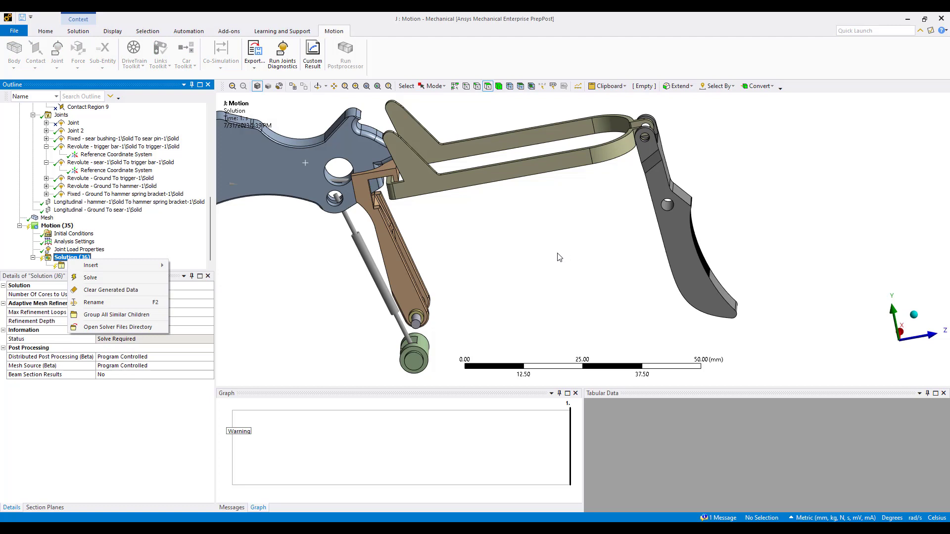
{"action": "left_click", "coordinate": [559, 257]}
{"action": "scroll", "coordinate": [561, 257], "scroll_direction": "down", "scroll_amount": 3}
{"action": "middle_click_drag", "start_coordinate": [557, 203], "coordinate": [499, 254]}
{"action": "left_click", "coordinate": [70, 258]}
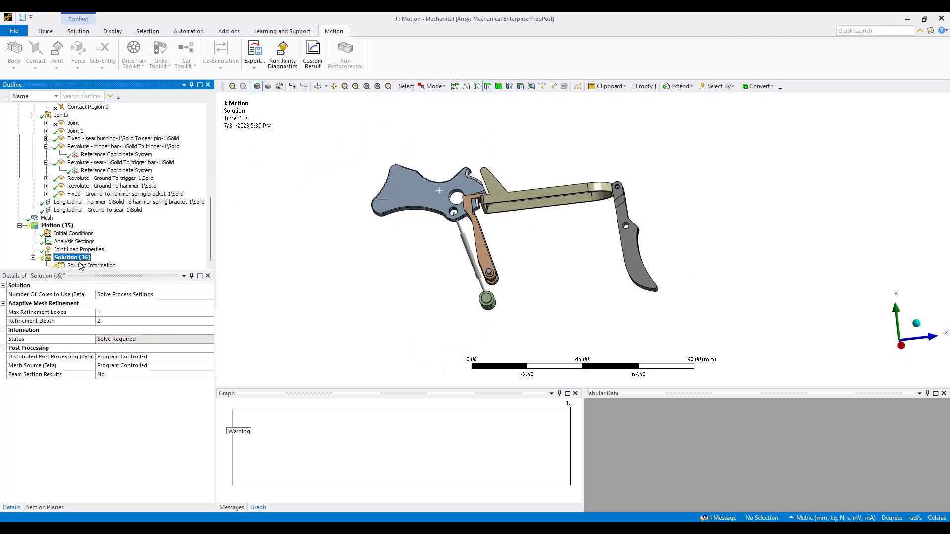
{"action": "right_click", "coordinate": [70, 258]}
{"action": "left_click", "coordinate": [123, 278]}
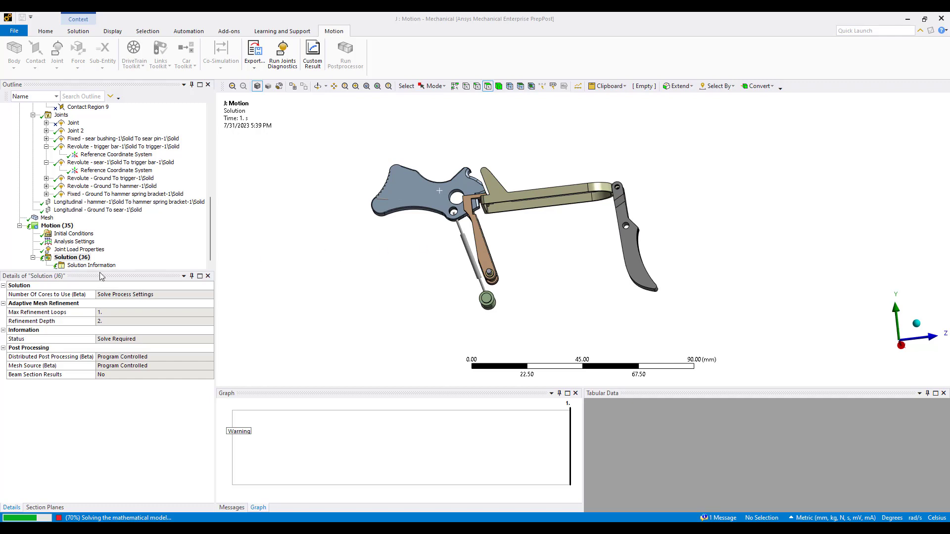
{"action": "left_click", "coordinate": [91, 265]}
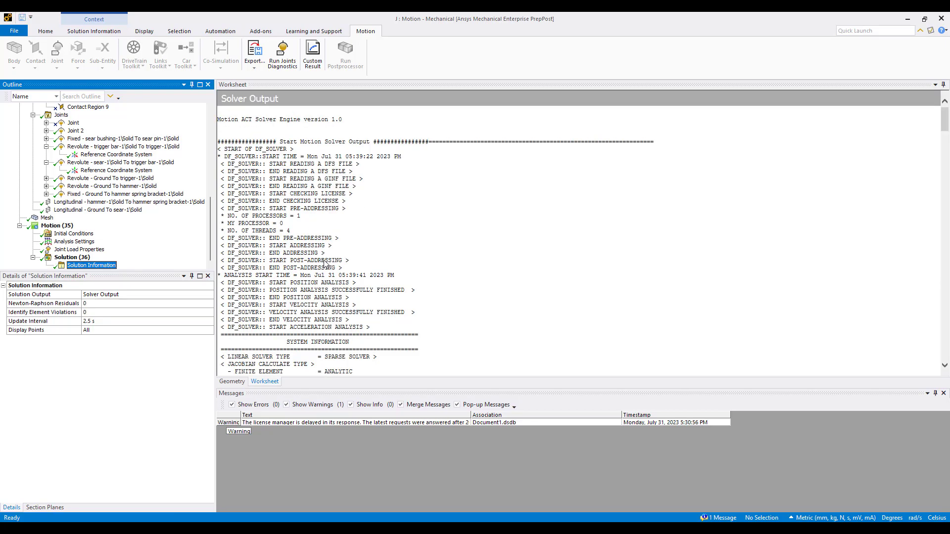
- Add a Total Deformation result for all bodies to the solution and evaluate all results
{"action": "left_click", "coordinate": [72, 257]}
{"action": "right_click", "coordinate": [73, 258]}
{"action": "mouse_move", "coordinate": [123, 262]}
{"action": "mouse_move", "coordinate": [218, 264]}
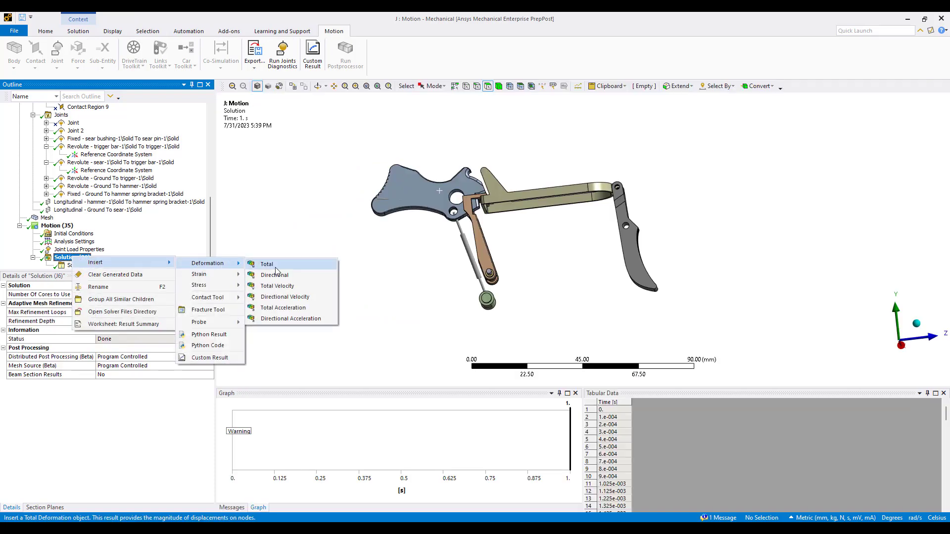
{"action": "left_click", "coordinate": [269, 263]}
{"action": "right_click", "coordinate": [89, 266]}
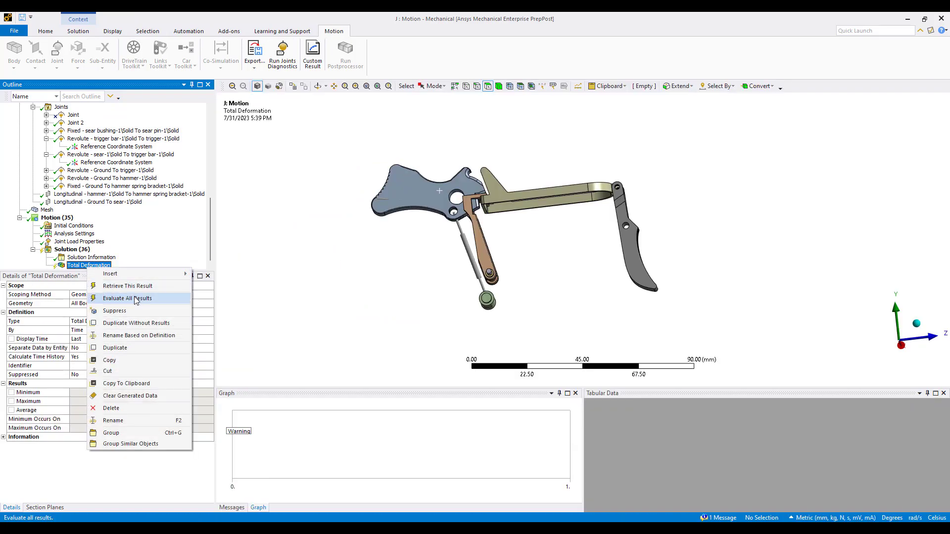
{"action": "left_click", "coordinate": [137, 297]}
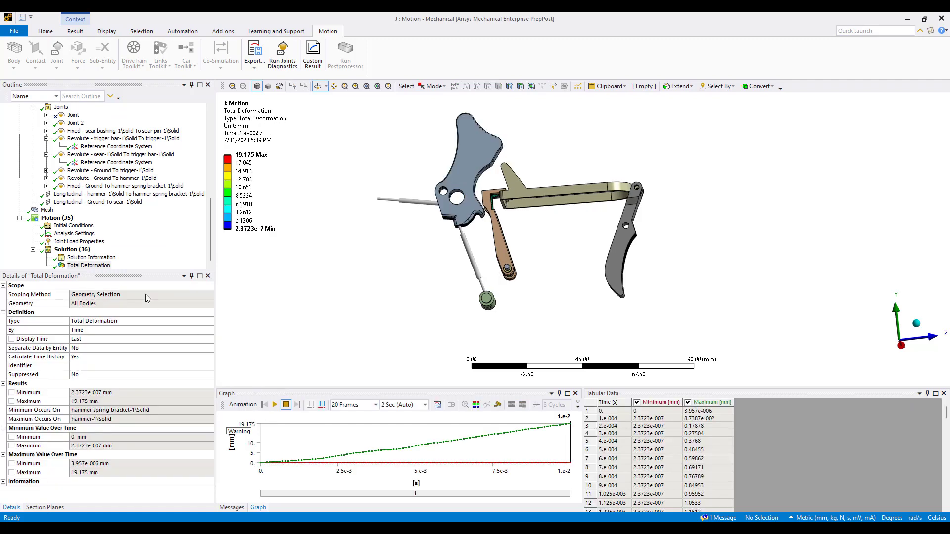
- Animate the total deformation and examine the hammer, sear and sear pin motion from several angles
{"action": "left_click", "coordinate": [275, 404]}
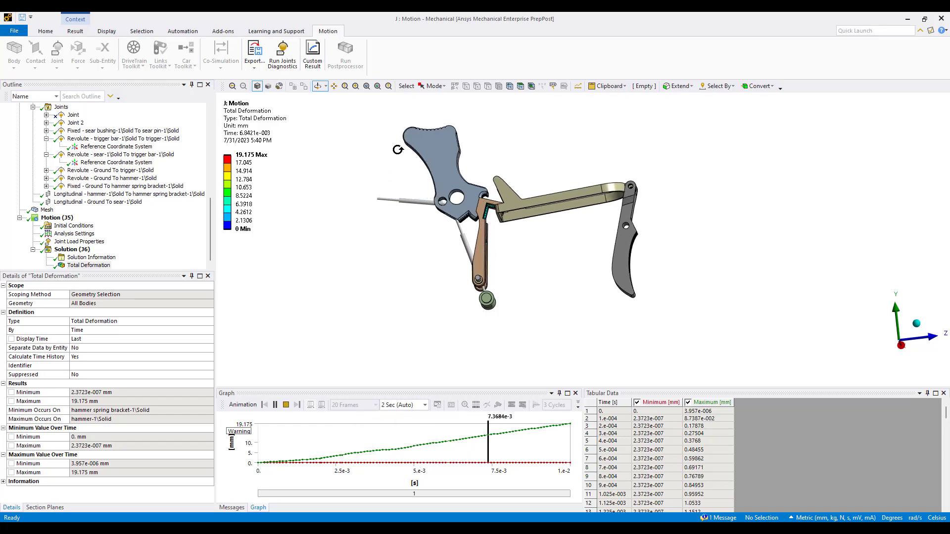
{"action": "right_click_drag", "start_coordinate": [411, 99], "coordinate": [685, 285]}
{"action": "left_click_drag", "start_coordinate": [505, 269], "coordinate": [551, 273]}
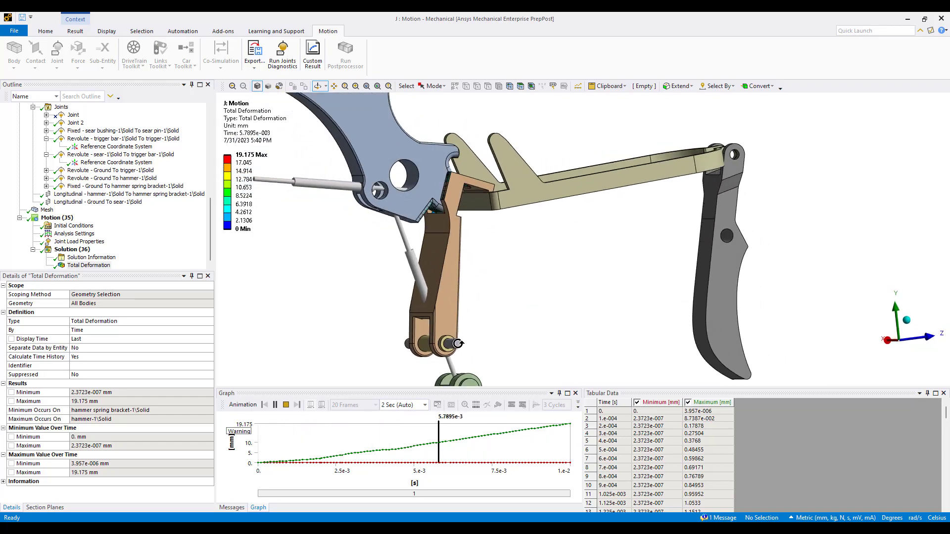
{"action": "left_click_drag", "start_coordinate": [487, 341], "coordinate": [674, 346]}
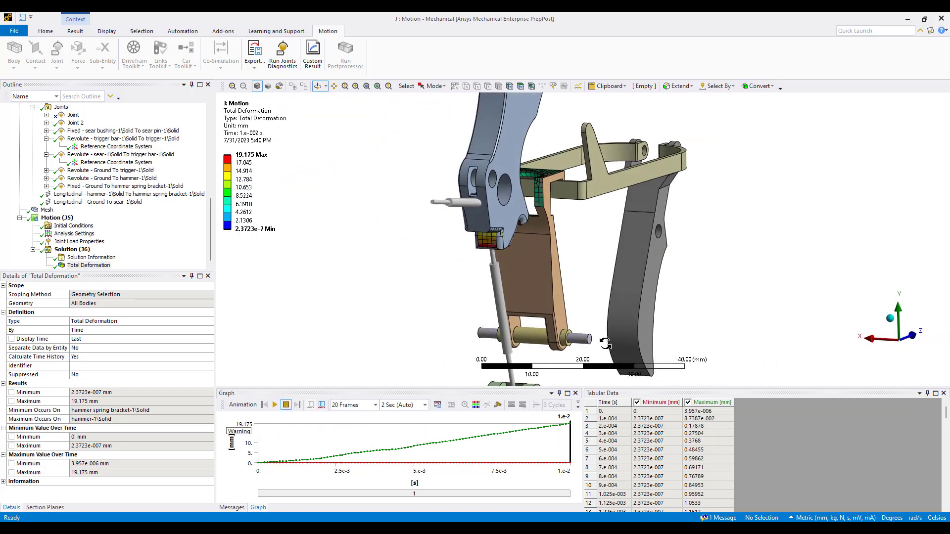
{"action": "scroll", "coordinate": [592, 267], "scroll_direction": "up", "scroll_amount": 3}
{"action": "middle_click_drag", "start_coordinate": [592, 284], "coordinate": [547, 156], "text": "ctrl"}
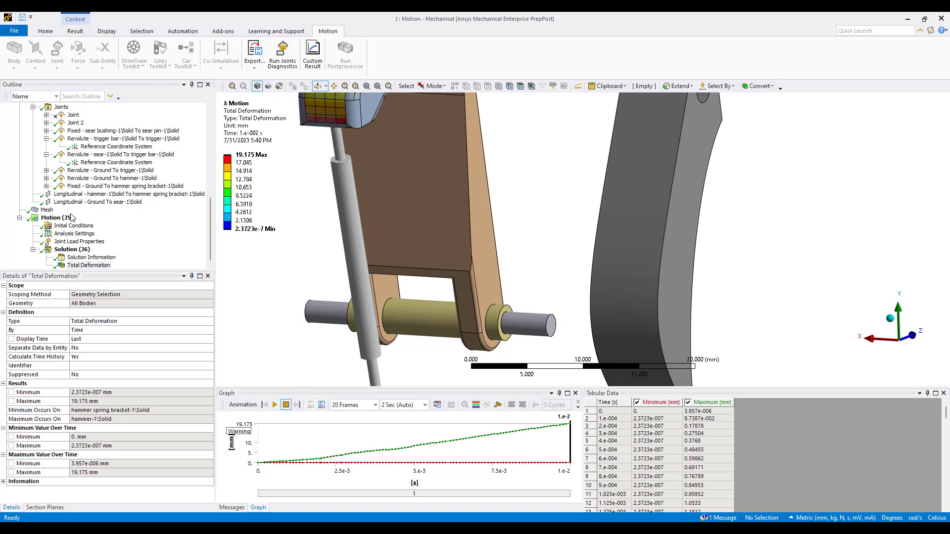
- Add a Fixed body-ground joint scoped to the two end faces of the sear pin
{"action": "scroll", "coordinate": [77, 183], "scroll_direction": "up", "scroll_amount": 2}
{"action": "left_click", "coordinate": [61, 154]}
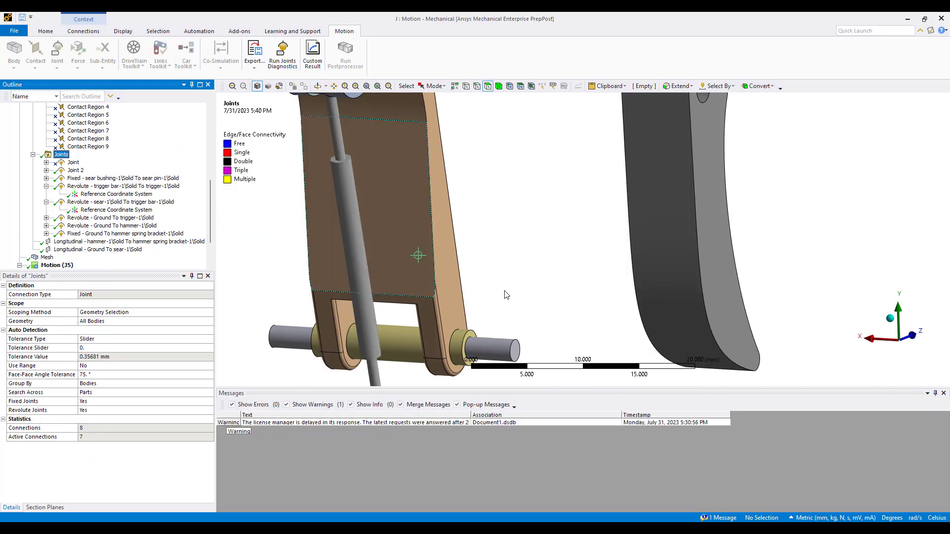
{"action": "left_click", "coordinate": [514, 351]}
{"action": "middle_click_drag", "start_coordinate": [514, 352], "coordinate": [615, 329]}
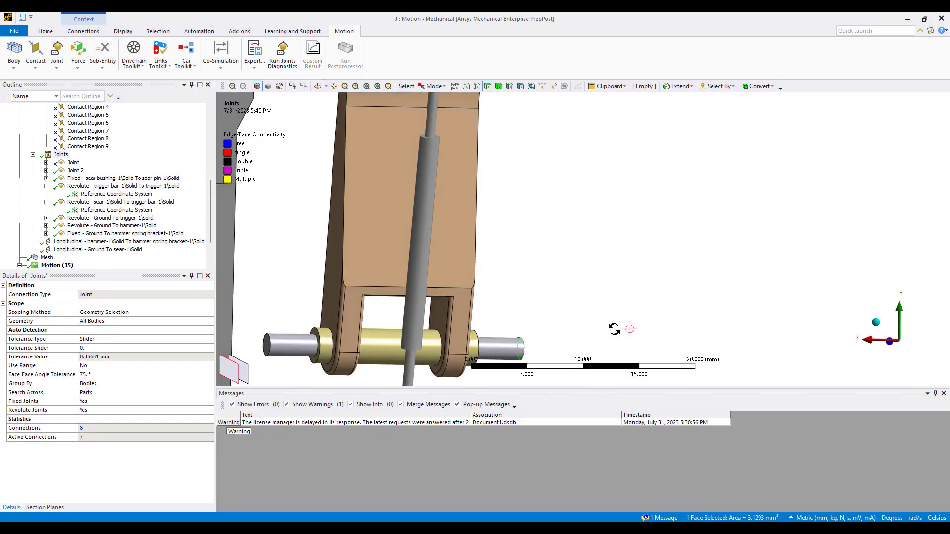
{"action": "left_click", "coordinate": [266, 344], "text": "ctrl"}
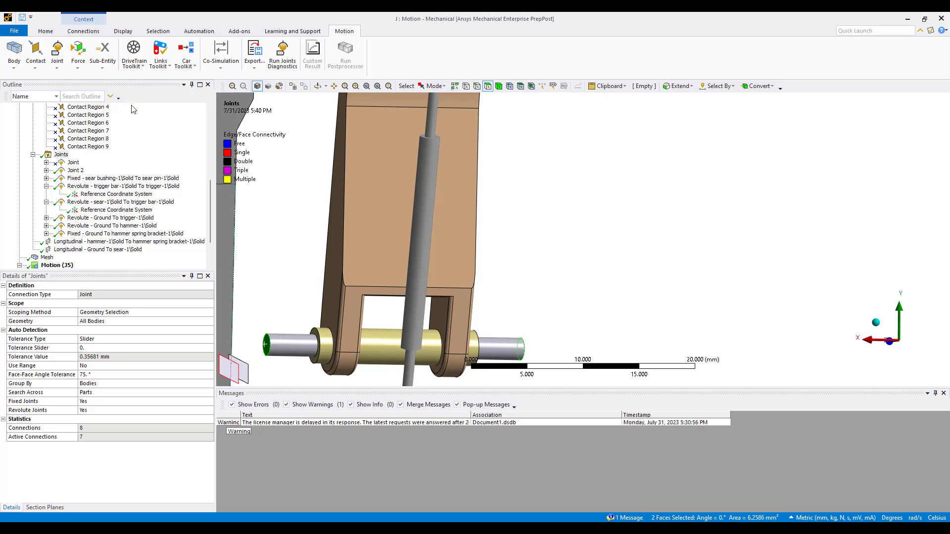
{"action": "right_click", "coordinate": [60, 155]}
{"action": "mouse_move", "coordinate": [154, 163]}
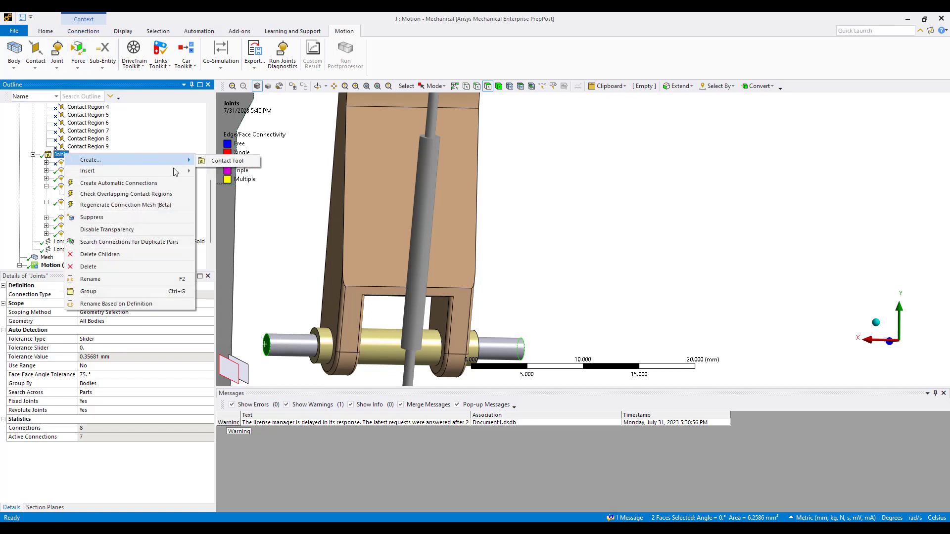
{"action": "left_click", "coordinate": [58, 156]}
{"action": "left_click", "coordinate": [79, 31]}
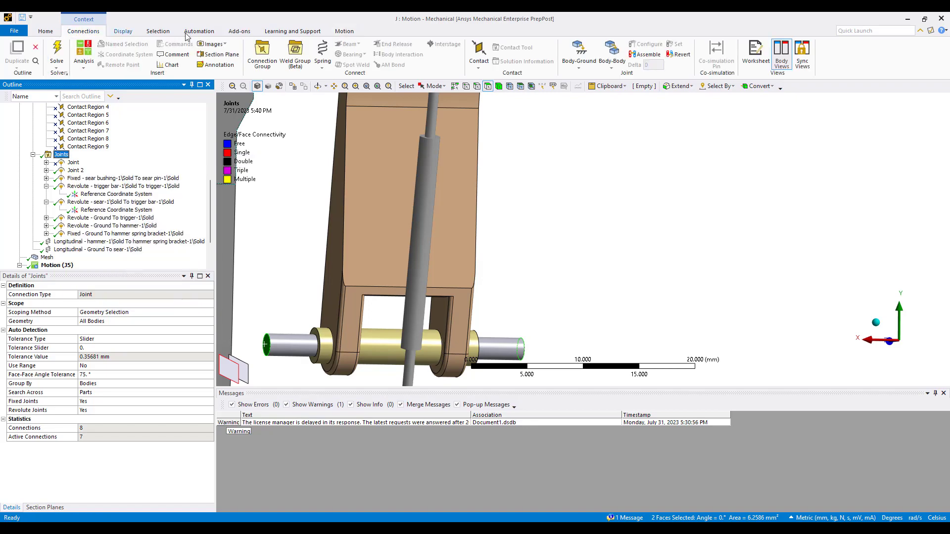
{"action": "left_click", "coordinate": [580, 62]}
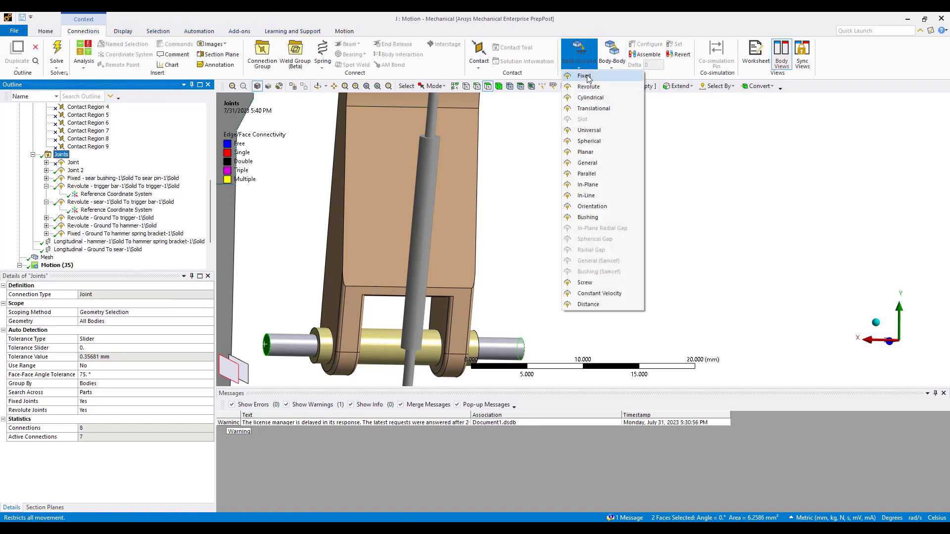
{"action": "left_click", "coordinate": [584, 76]}
{"action": "scroll", "coordinate": [451, 383], "scroll_direction": "down", "scroll_amount": 1}
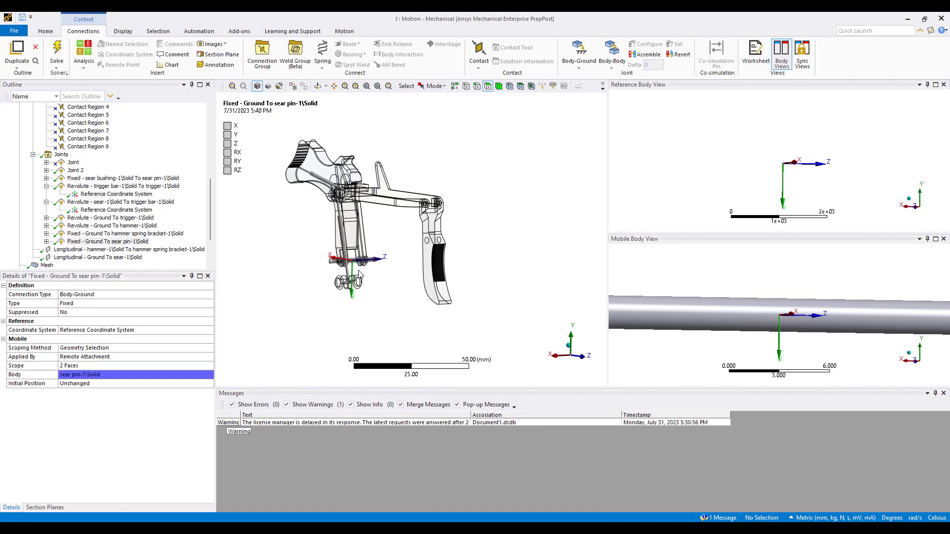
- Review the end of the solver output in the solution information for solve time and completion status
{"action": "scroll", "coordinate": [81, 250], "scroll_direction": "down", "scroll_amount": 2}
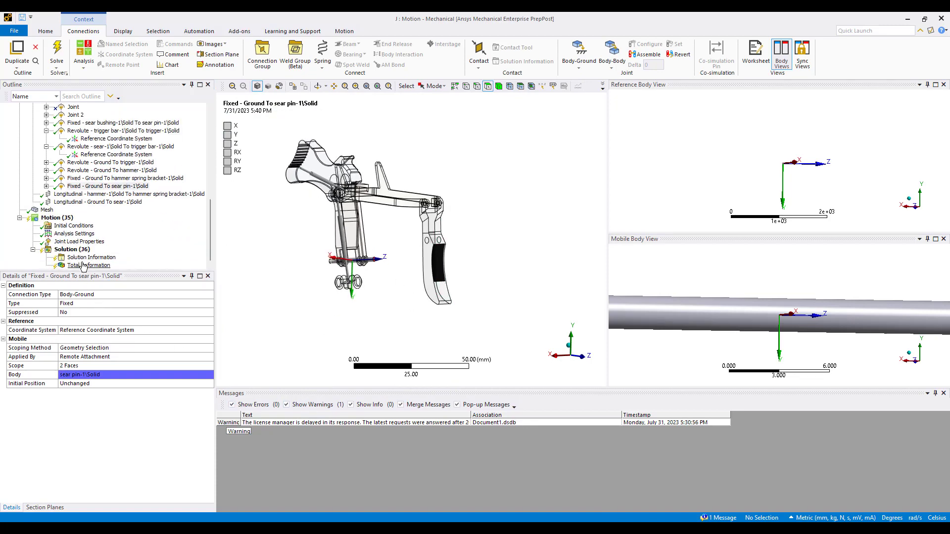
{"action": "left_click", "coordinate": [92, 257]}
{"action": "left_click_drag", "start_coordinate": [943, 124], "coordinate": [942, 357]}
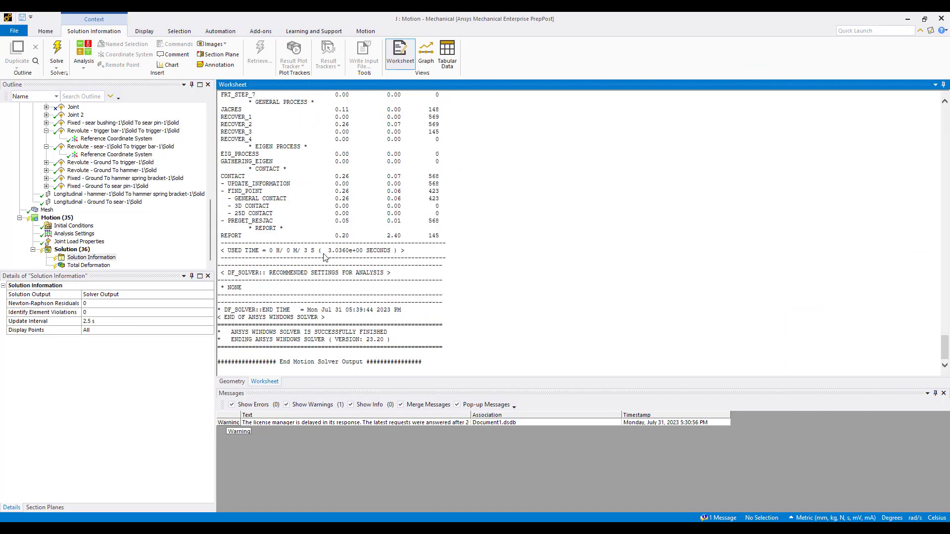
{"action": "scroll", "coordinate": [352, 283], "scroll_direction": "up", "scroll_amount": 10}
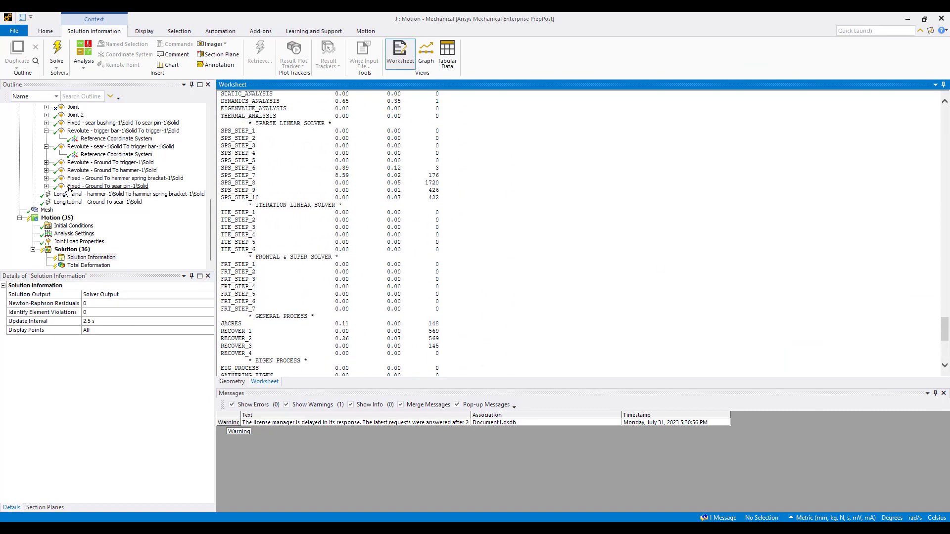
- Change the hammer body's stiffness behavior from the geometry tree to Flexible
{"action": "scroll", "coordinate": [68, 194], "scroll_direction": "up", "scroll_amount": 10}
{"action": "left_click", "coordinate": [52, 131]}
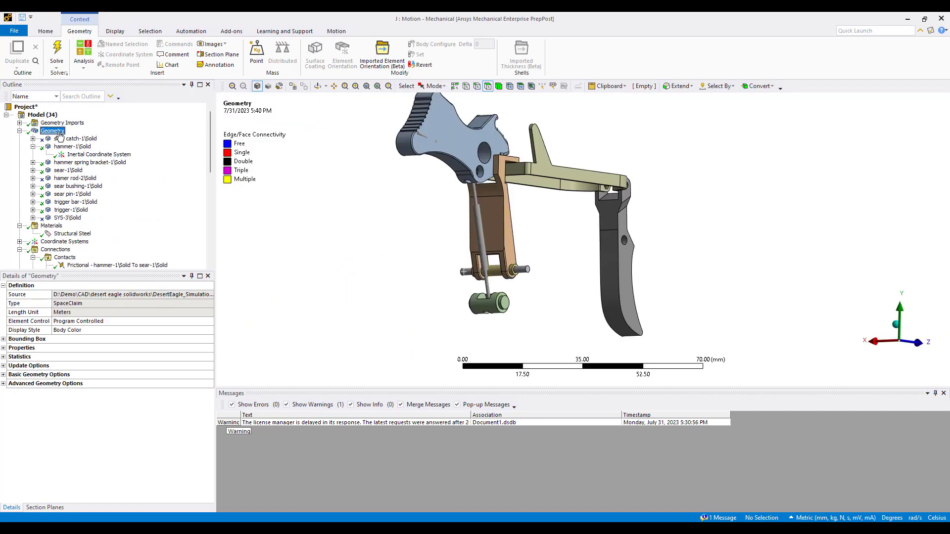
{"action": "middle_click_drag", "start_coordinate": [473, 184], "coordinate": [406, 194]}
{"action": "scroll", "coordinate": [458, 148], "scroll_direction": "up", "scroll_amount": 2}
{"action": "middle_click_drag", "start_coordinate": [458, 131], "coordinate": [437, 229], "text": "ctrl"}
{"action": "middle_click_drag", "start_coordinate": [454, 182], "coordinate": [450, 190]}
{"action": "left_click", "coordinate": [457, 185]}
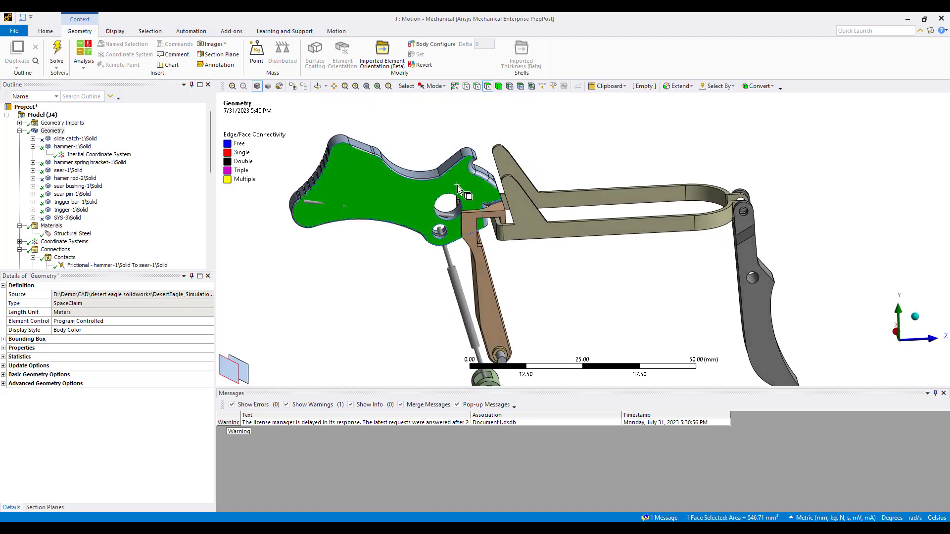
{"action": "right_click", "coordinate": [457, 185]}
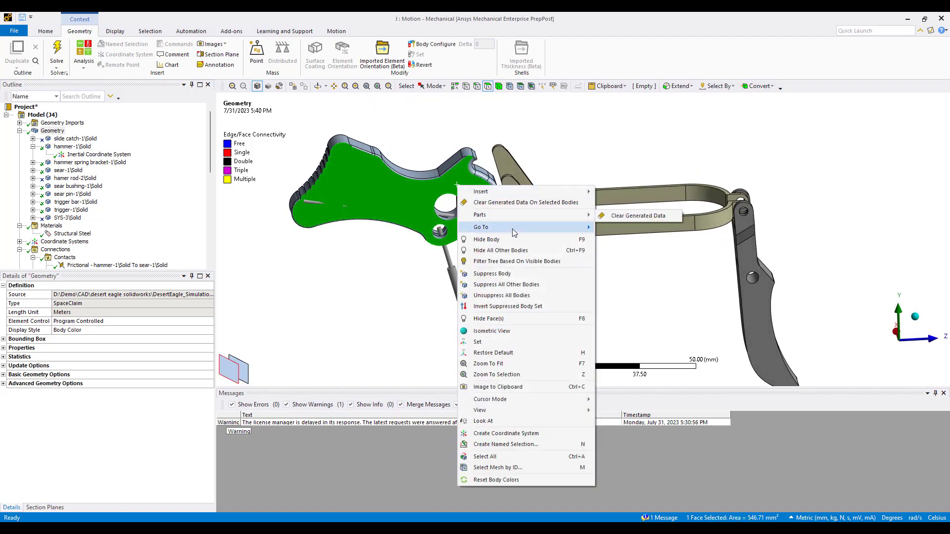
{"action": "mouse_move", "coordinate": [512, 228]}
{"action": "left_click", "coordinate": [621, 241]}
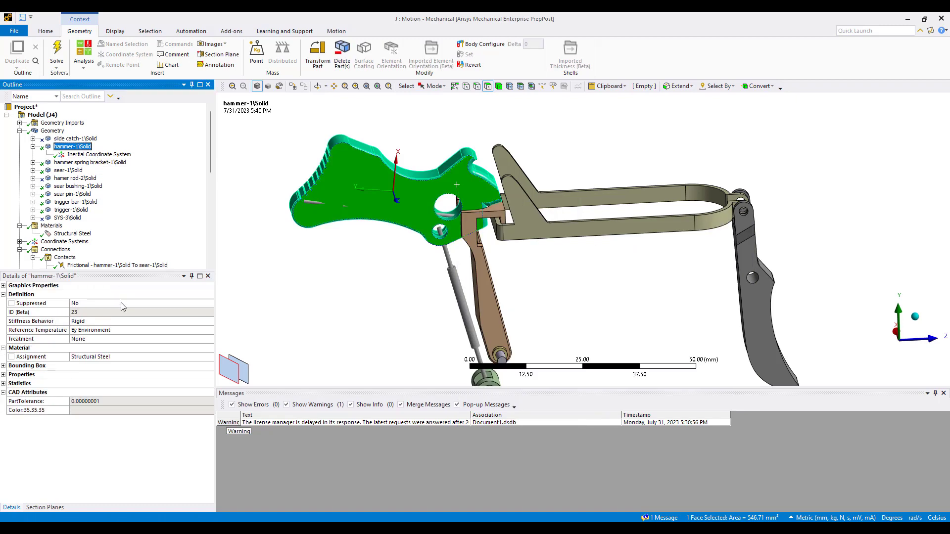
{"action": "left_click", "coordinate": [211, 321]}
{"action": "left_click", "coordinate": [212, 321]}
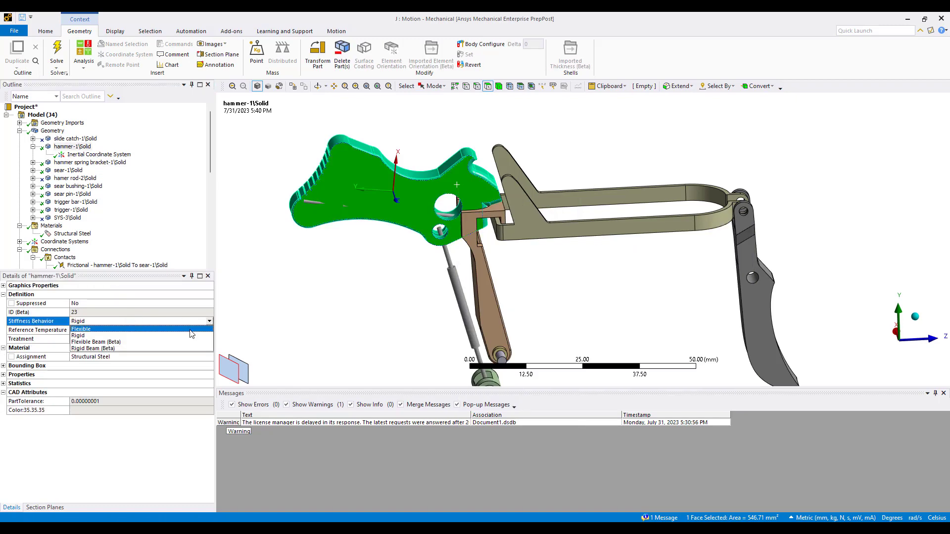
{"action": "left_click", "coordinate": [192, 330]}
- Generate the mesh for the model with the flexible hammer
{"action": "scroll", "coordinate": [99, 208], "scroll_direction": "down", "scroll_amount": 10}
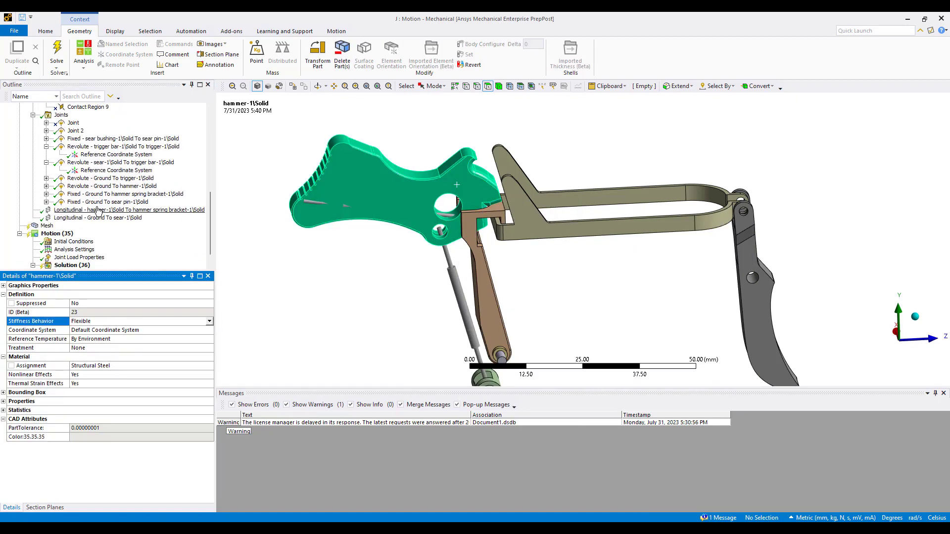
{"action": "right_click", "coordinate": [36, 210]}
{"action": "left_click", "coordinate": [40, 209]}
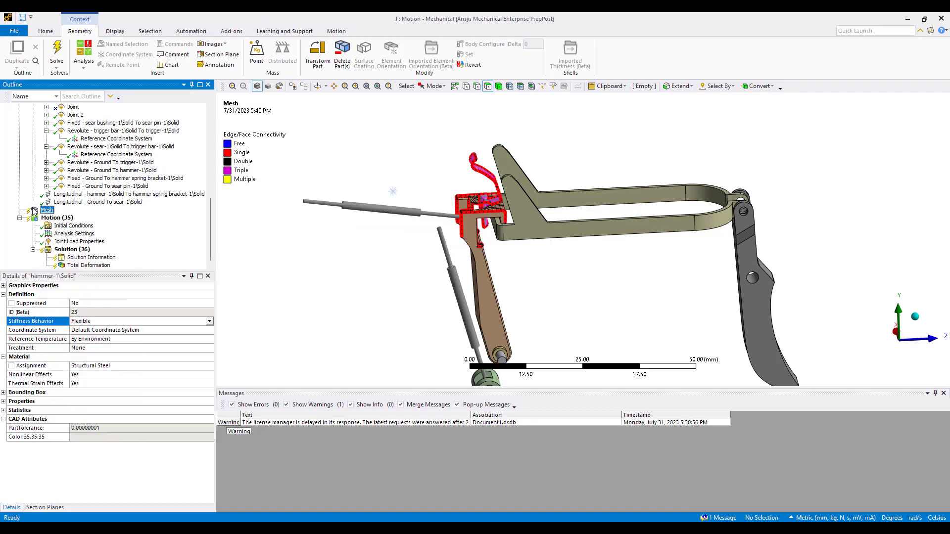
{"action": "right_click", "coordinate": [35, 209]}
{"action": "left_click", "coordinate": [67, 239]}
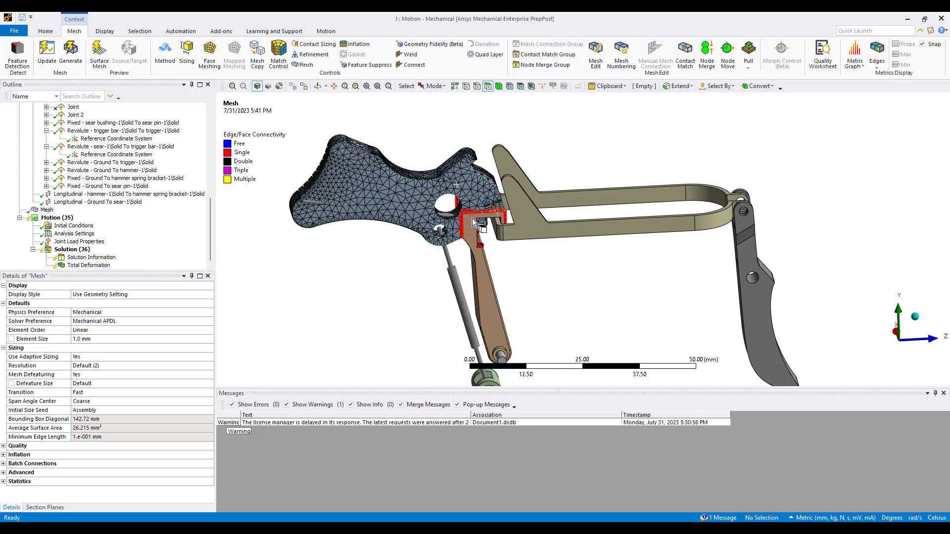
- Solve the motion analysis and display its solver output
{"action": "left_click", "coordinate": [84, 249]}
{"action": "right_click", "coordinate": [55, 248]}
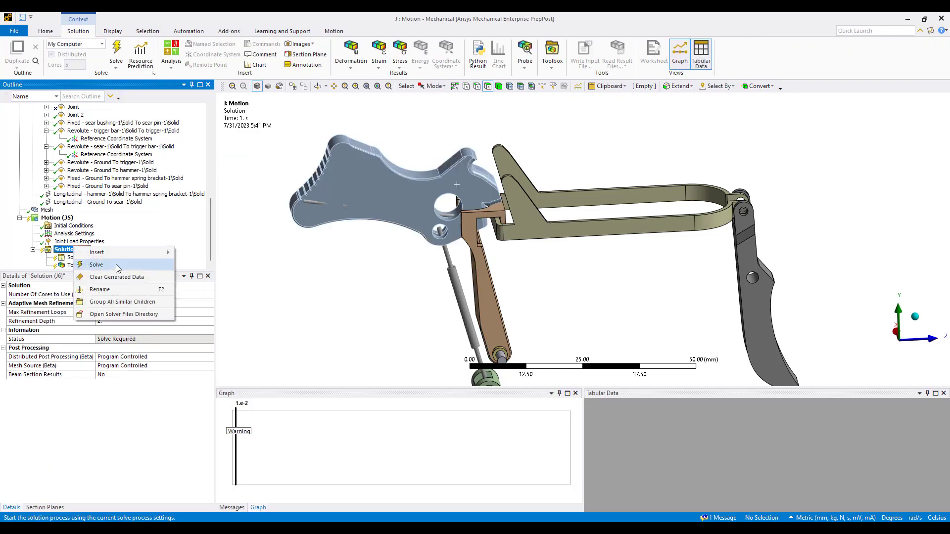
{"action": "left_click", "coordinate": [119, 265]}
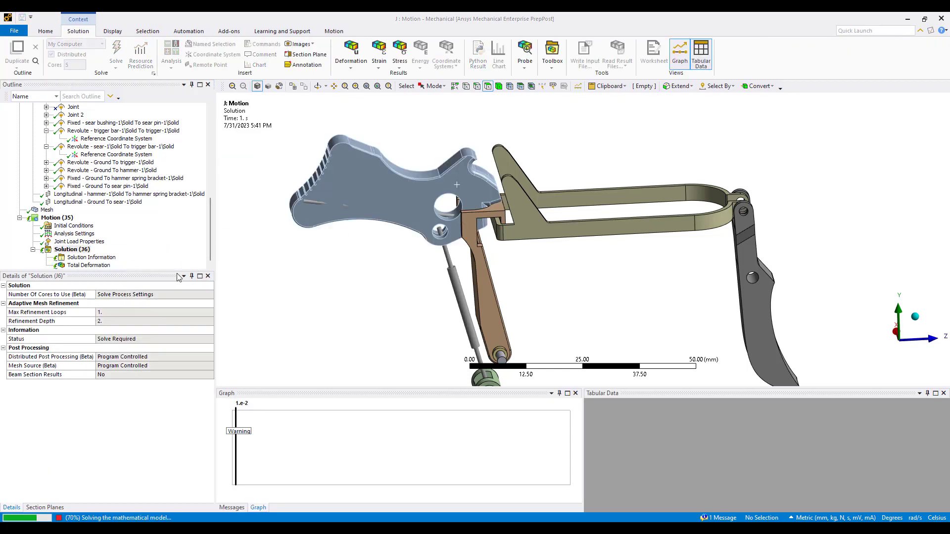
{"action": "left_click", "coordinate": [94, 257]}
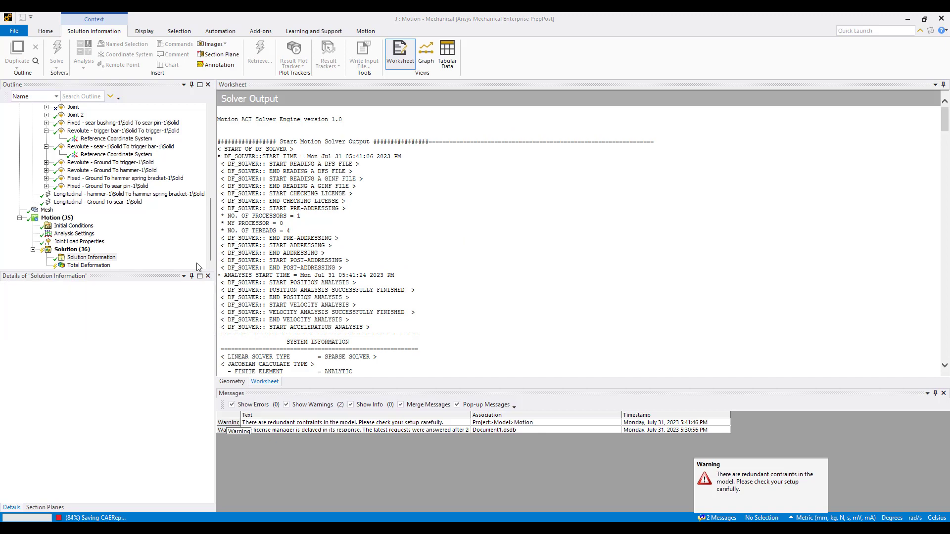
- Animate the total deformation result and examine the hammer's motion
{"action": "left_click", "coordinate": [88, 266]}
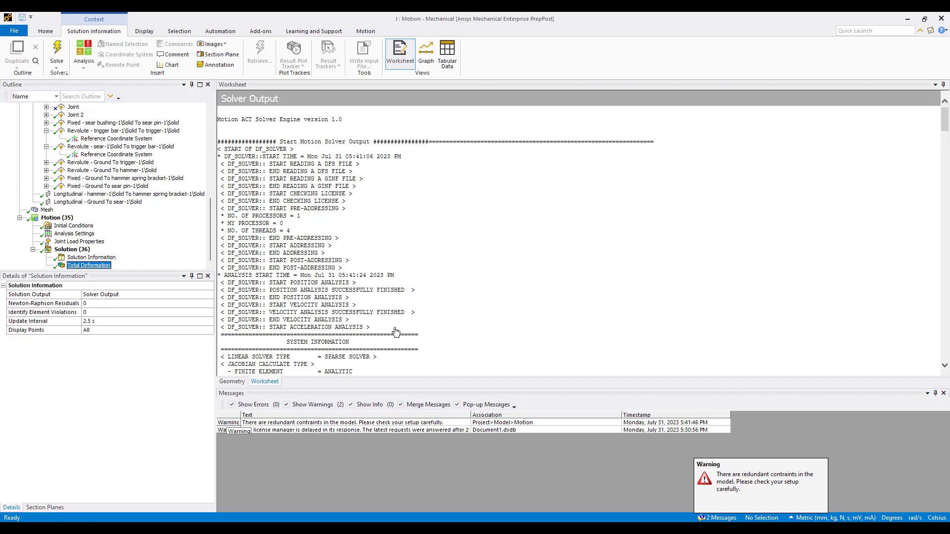
{"action": "left_click", "coordinate": [277, 404]}
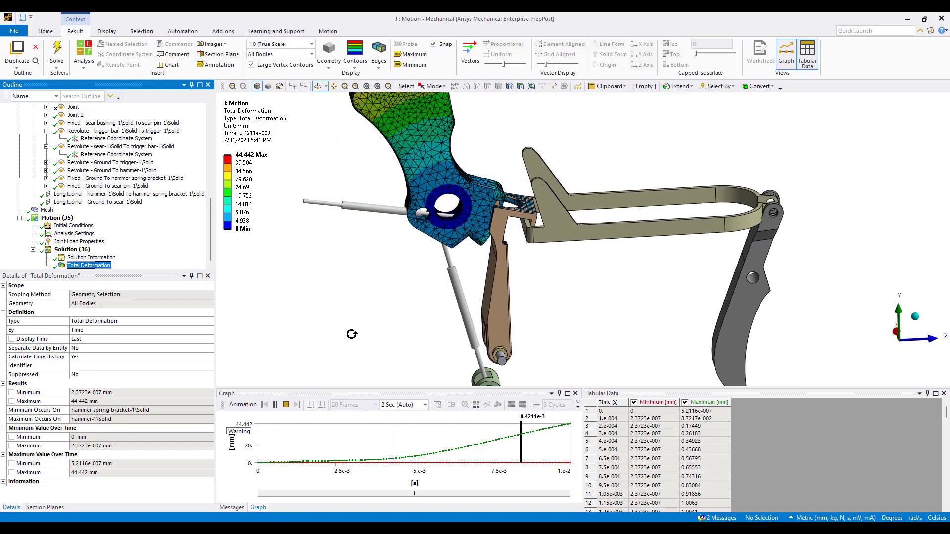
{"action": "left_click", "coordinate": [286, 404]}
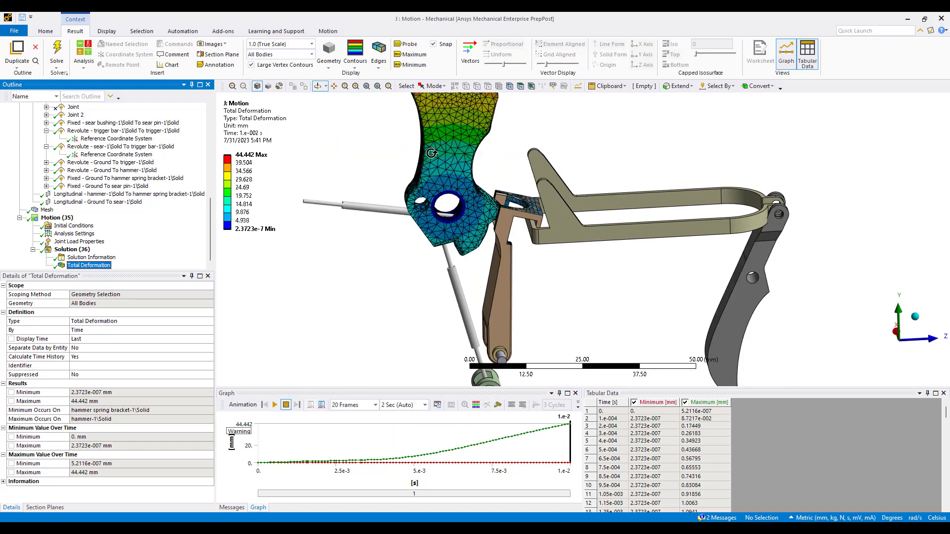
{"action": "left_click_drag", "start_coordinate": [431, 153], "coordinate": [420, 284]}
- Add an Equivalent (von-Mises) stress result for all bodies to the solution and evaluate all results
{"action": "left_click", "coordinate": [78, 257]}
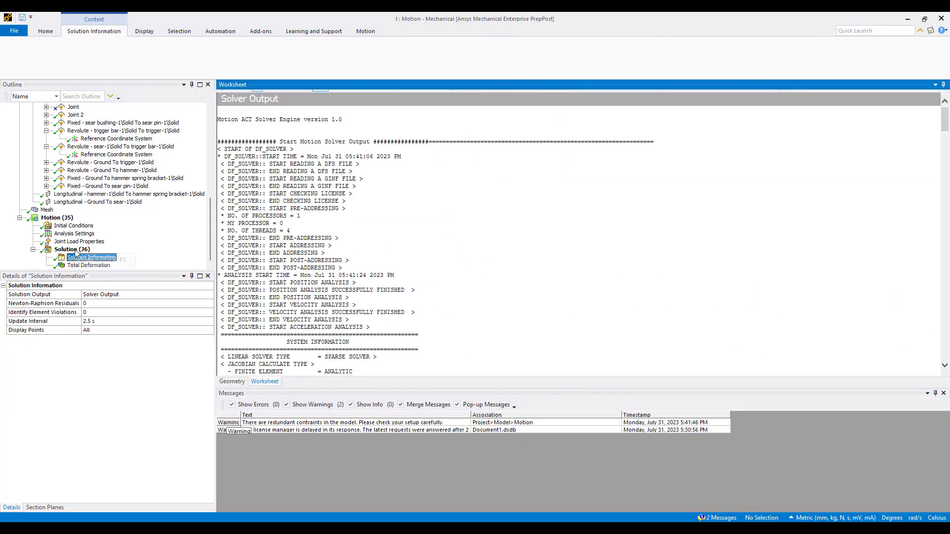
{"action": "left_click", "coordinate": [72, 249]}
{"action": "right_click", "coordinate": [71, 249]}
{"action": "mouse_move", "coordinate": [124, 256]}
{"action": "mouse_move", "coordinate": [208, 278]}
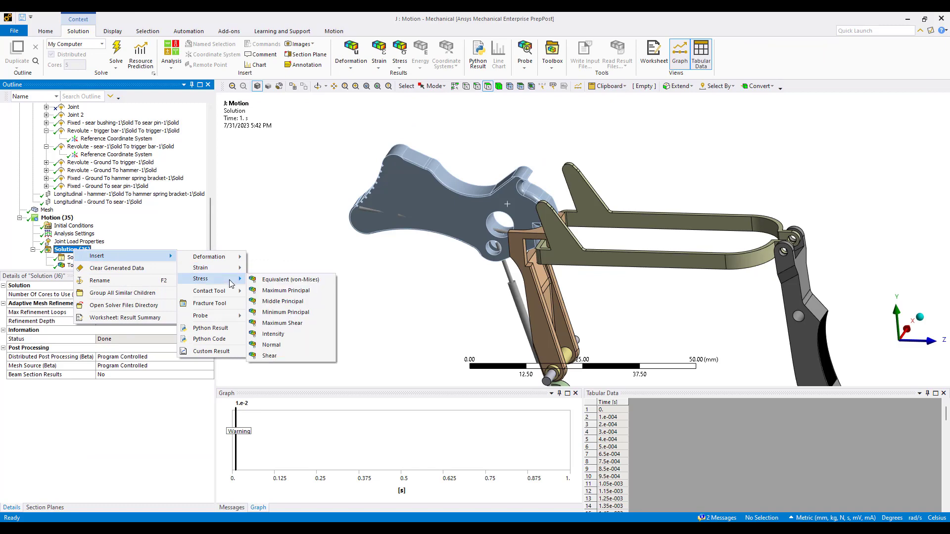
{"action": "left_click", "coordinate": [292, 278]}
{"action": "right_click", "coordinate": [98, 265]}
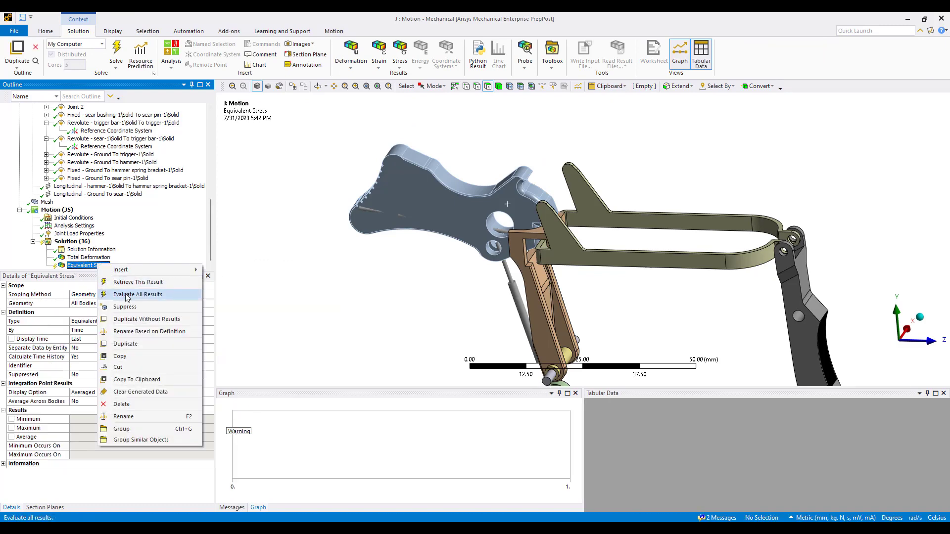
{"action": "left_click", "coordinate": [129, 294]}
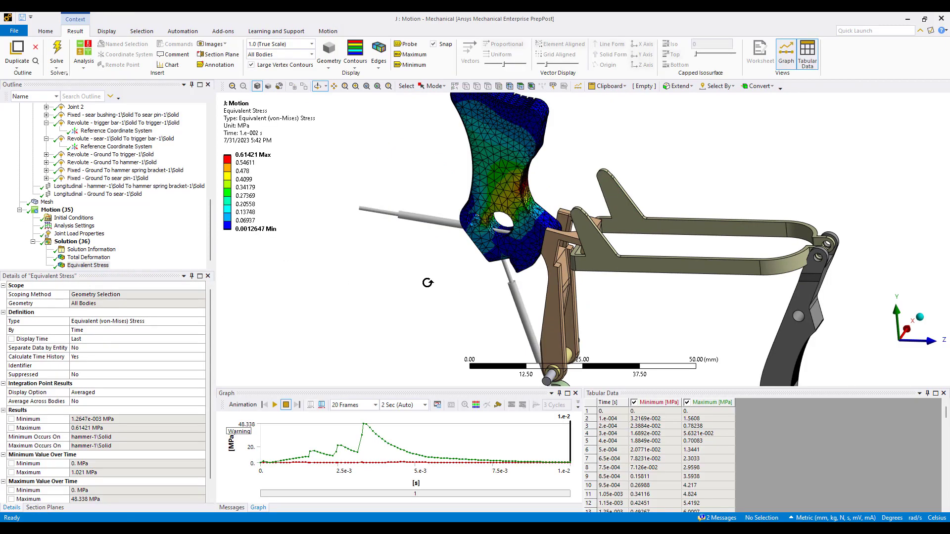
- Animate the equivalent stress and retrieve the result at the stress peak, at a display time of 3.325e-003 s
{"action": "left_click", "coordinate": [275, 405]}
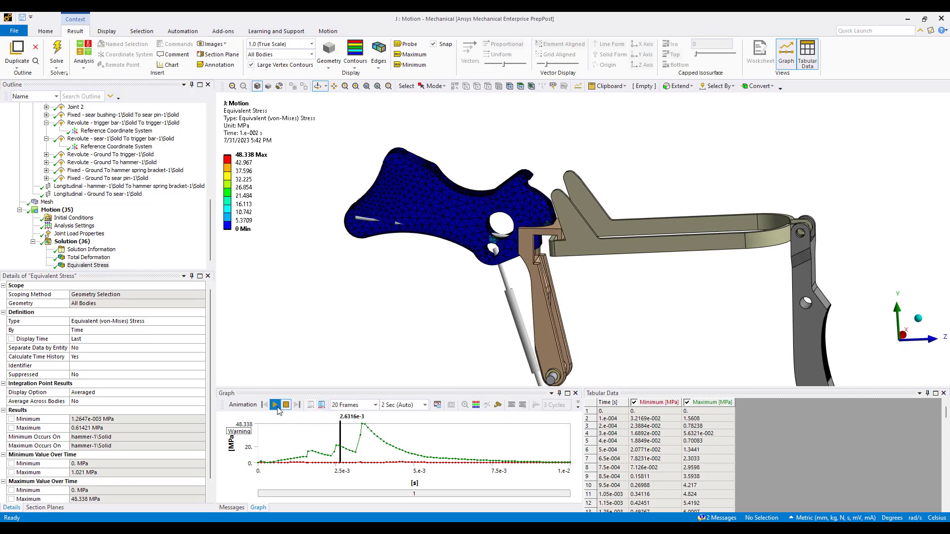
{"action": "left_click", "coordinate": [364, 429]}
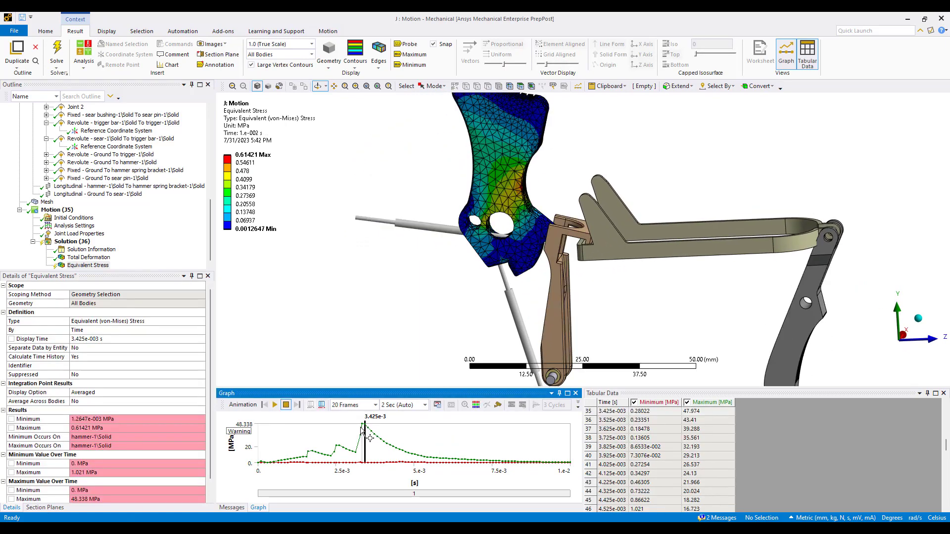
{"action": "right_click", "coordinate": [363, 428]}
{"action": "left_click", "coordinate": [390, 434]}
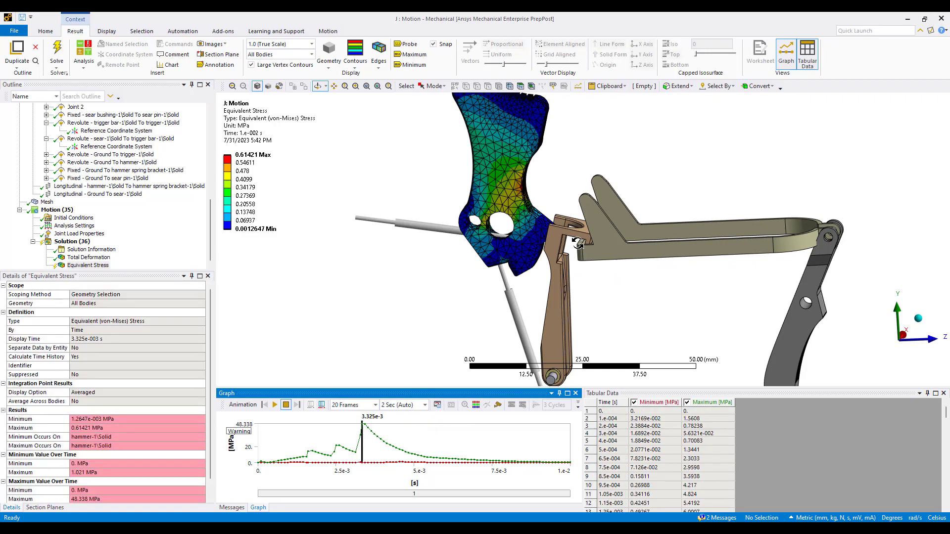
- Examine the peak stress area on the hammer where it contacts the sear, up close and from several angles
{"action": "middle_click_drag", "start_coordinate": [563, 232], "coordinate": [526, 165]}
{"action": "right_click_drag", "start_coordinate": [524, 164], "coordinate": [577, 231]}
{"action": "middle_click_drag", "start_coordinate": [577, 232], "coordinate": [475, 258]}
{"action": "left_click_drag", "start_coordinate": [475, 256], "coordinate": [659, 227]}
{"action": "scroll", "coordinate": [536, 248], "scroll_direction": "up", "scroll_amount": 10}
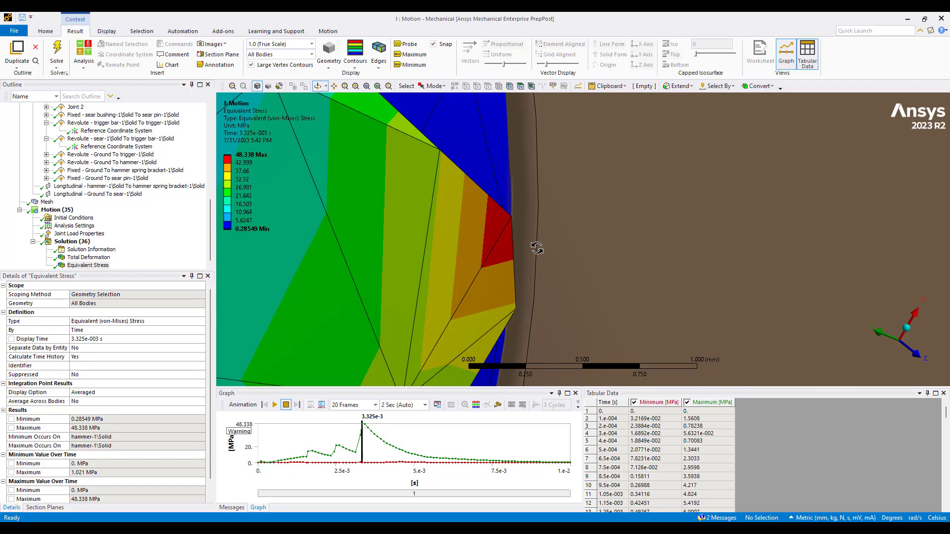
{"action": "middle_click_drag", "start_coordinate": [524, 230], "coordinate": [564, 376]}
{"action": "scroll", "coordinate": [569, 288], "scroll_direction": "down", "scroll_amount": 3}
{"action": "middle_click_drag", "start_coordinate": [568, 285], "coordinate": [606, 264]}
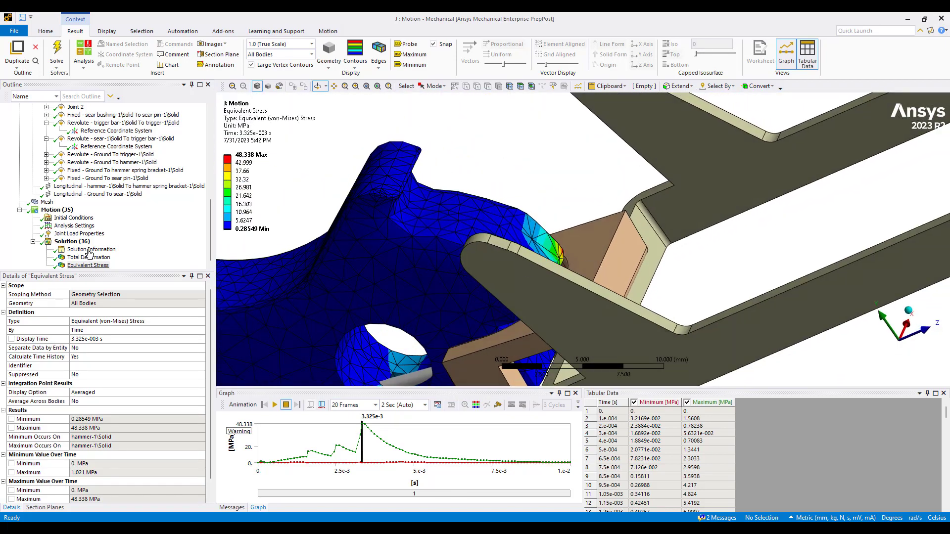
- Add a Joint probe to the solution for the Revolute - Ground To trigger-1\Solid joint
{"action": "right_click", "coordinate": [79, 245]}
{"action": "mouse_move", "coordinate": [143, 249]}
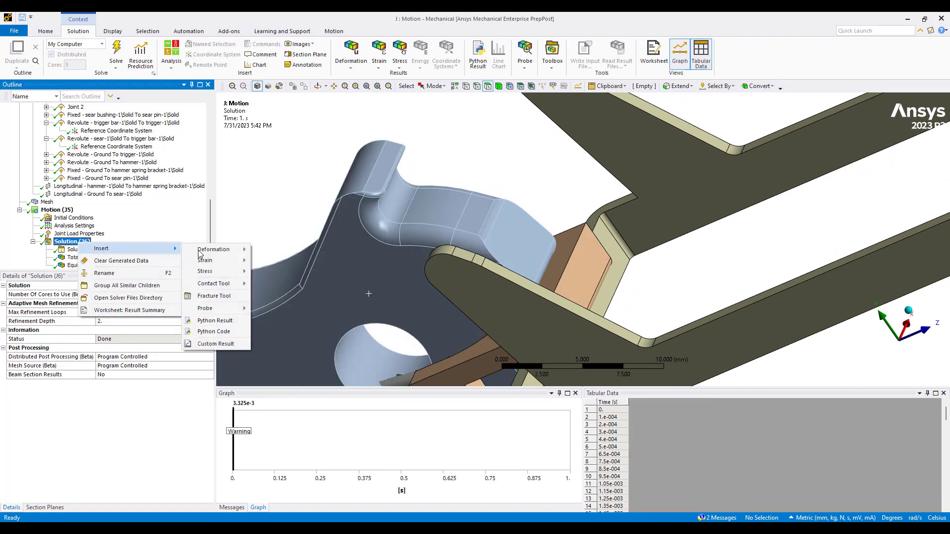
{"action": "mouse_move", "coordinate": [228, 311]}
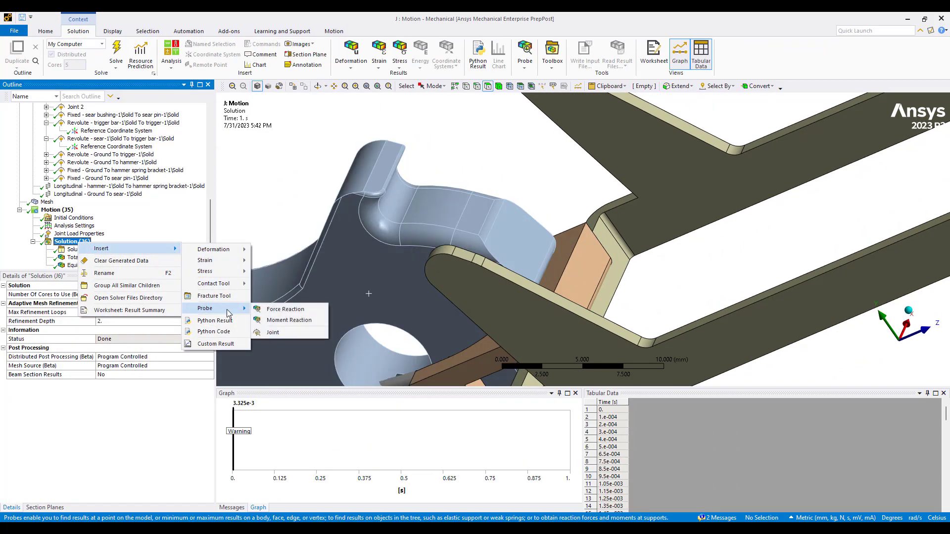
{"action": "left_click", "coordinate": [295, 333]}
{"action": "left_click", "coordinate": [183, 303]}
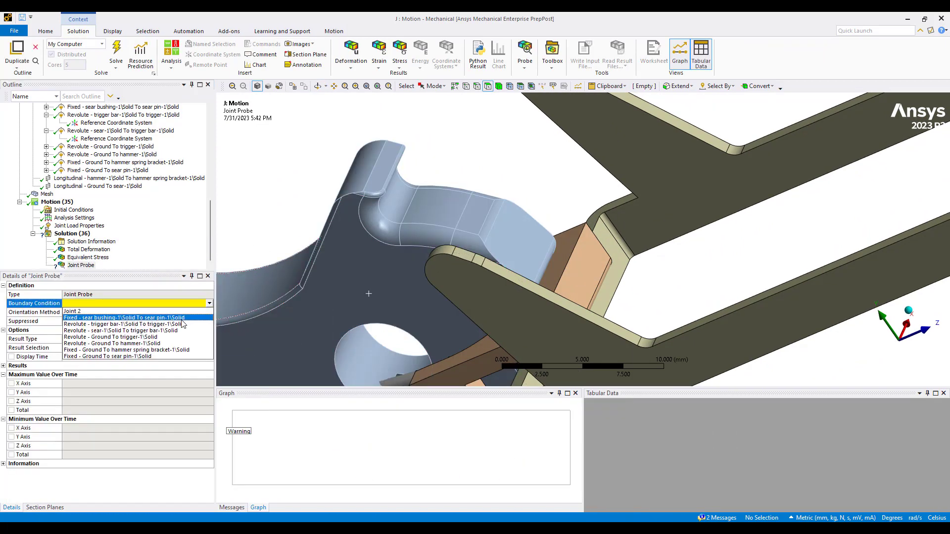
{"action": "left_click", "coordinate": [148, 337]}
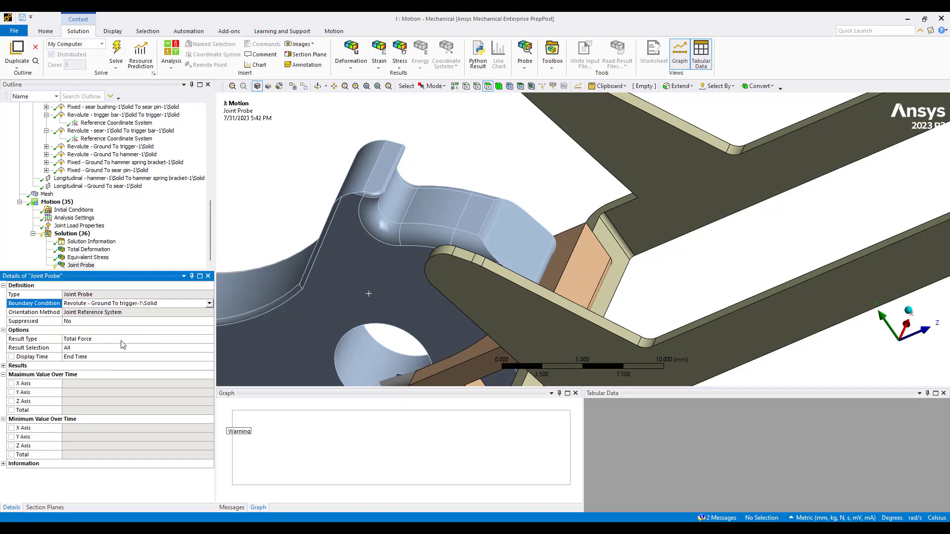
- Set the joint probe's result type to Total Moment and evaluate all results
{"action": "left_click", "coordinate": [123, 339]}
{"action": "left_click", "coordinate": [125, 339]}
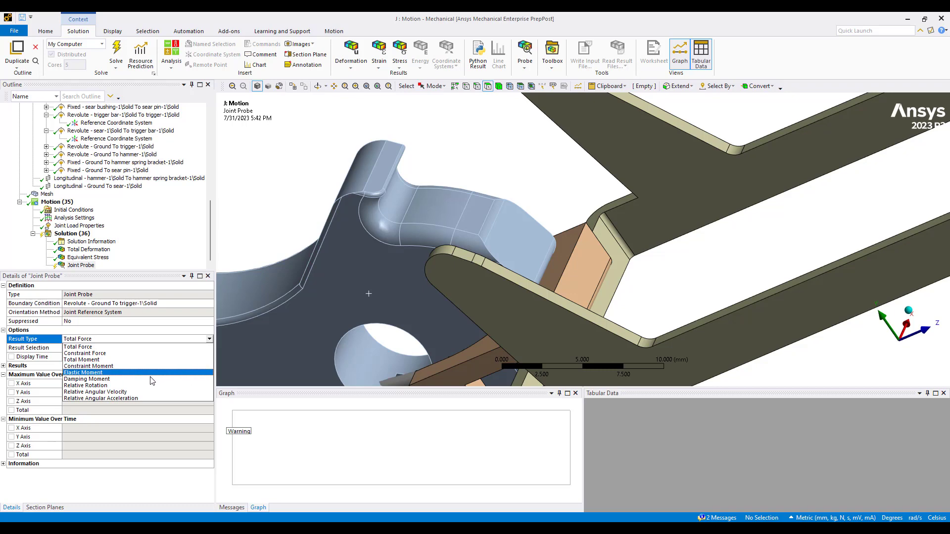
{"action": "left_click", "coordinate": [123, 360]}
{"action": "left_click", "coordinate": [78, 266]}
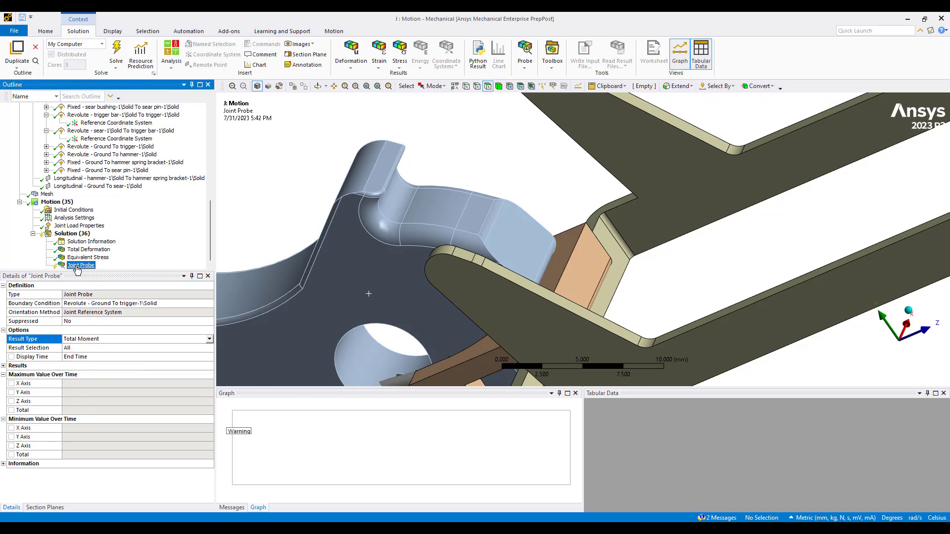
{"action": "right_click", "coordinate": [78, 265]}
{"action": "left_click", "coordinate": [207, 302]}
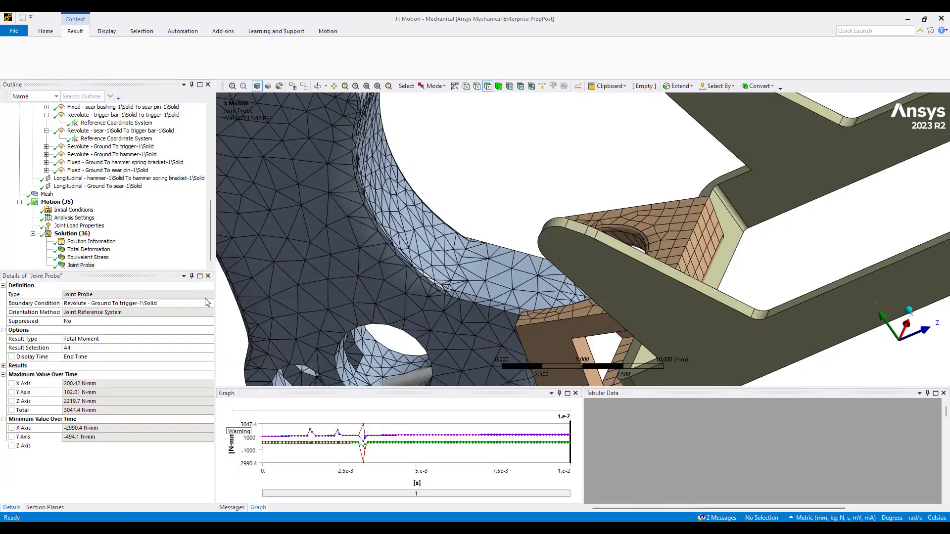
- Enlarge the joint moment graph and animate the mechanism against the total moment curves
{"action": "left_click_drag", "start_coordinate": [547, 388], "coordinate": [548, 345]}
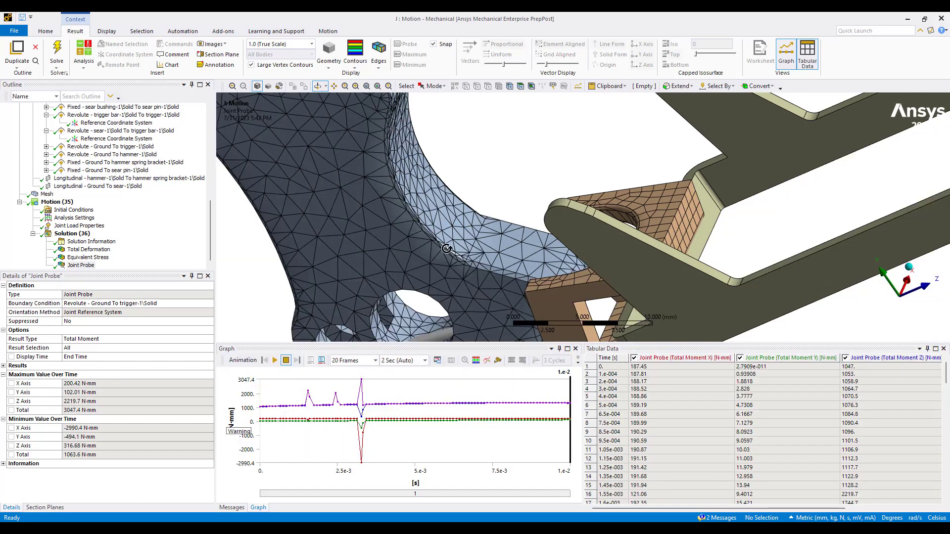
{"action": "middle_click_drag", "start_coordinate": [452, 217], "coordinate": [444, 400], "text": "shift"}
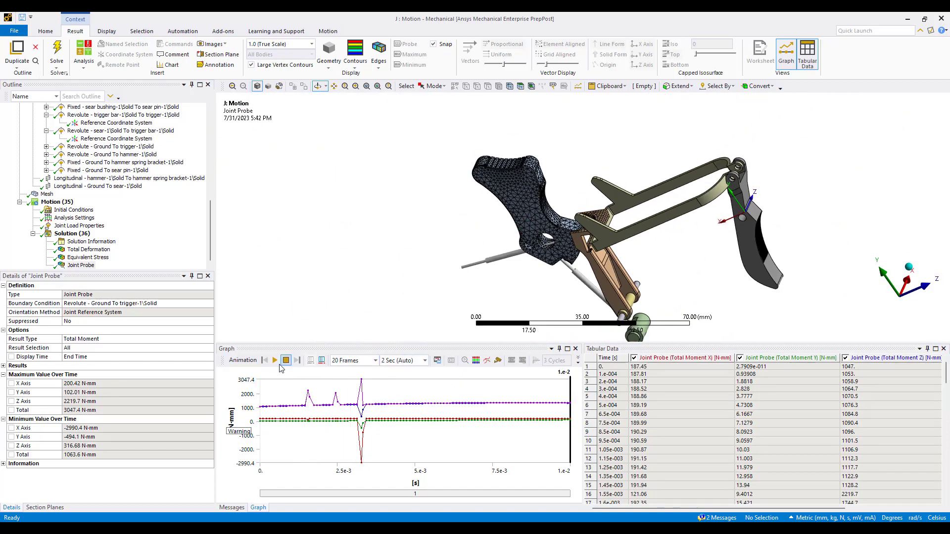
{"action": "left_click", "coordinate": [275, 361]}
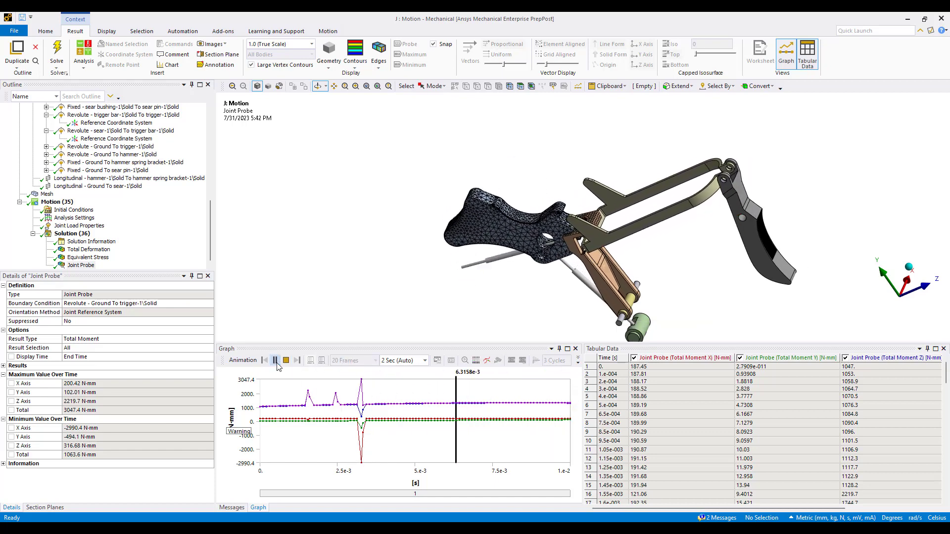
{"action": "left_click", "coordinate": [286, 361]}
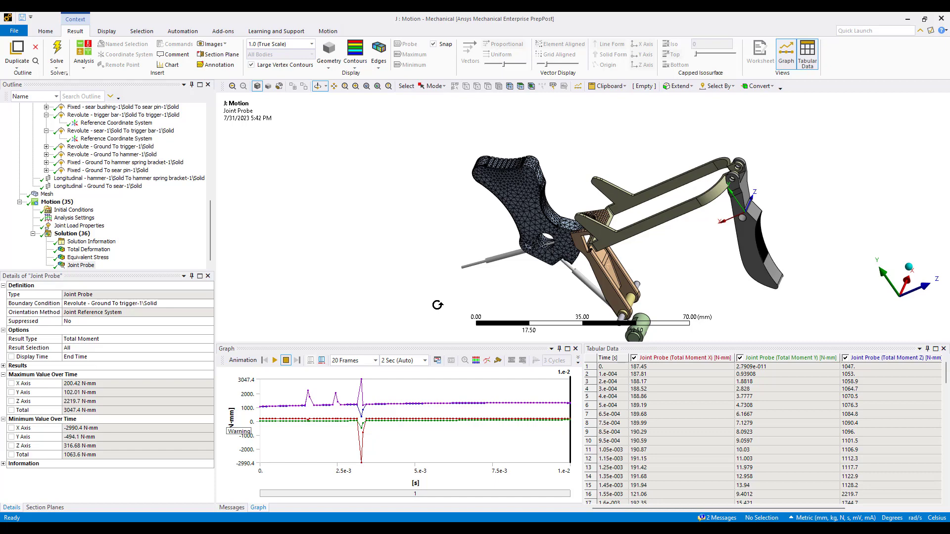
- Examine the hammer, sear and trigger in their end position from several angles, shrinking the graph for more viewing room
{"action": "left_click_drag", "start_coordinate": [587, 260], "coordinate": [643, 265]}
{"action": "right_click_drag", "start_coordinate": [648, 264], "coordinate": [650, 265]}
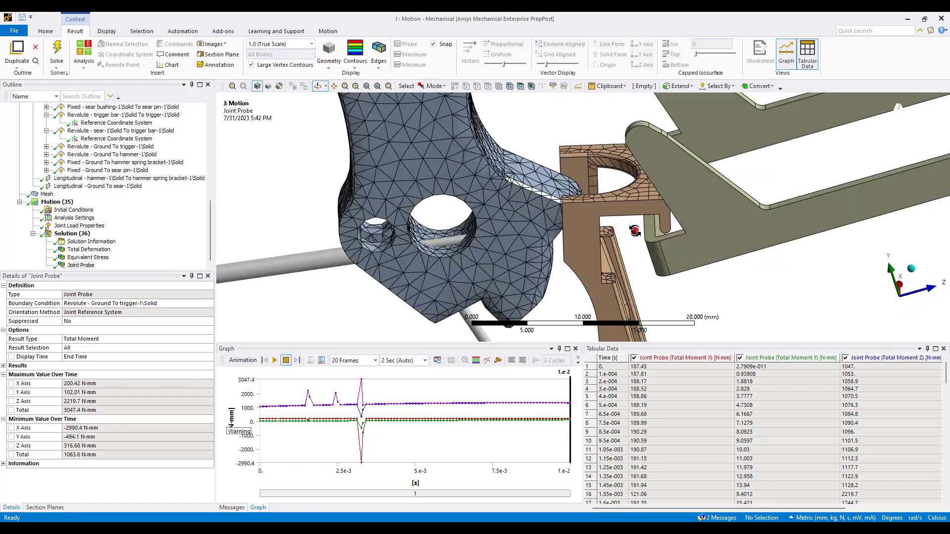
{"action": "left_click_drag", "start_coordinate": [634, 230], "coordinate": [613, 223]}
{"action": "scroll", "coordinate": [613, 223], "scroll_direction": "down", "scroll_amount": 3}
{"action": "left_click_drag", "start_coordinate": [539, 223], "coordinate": [544, 162]}
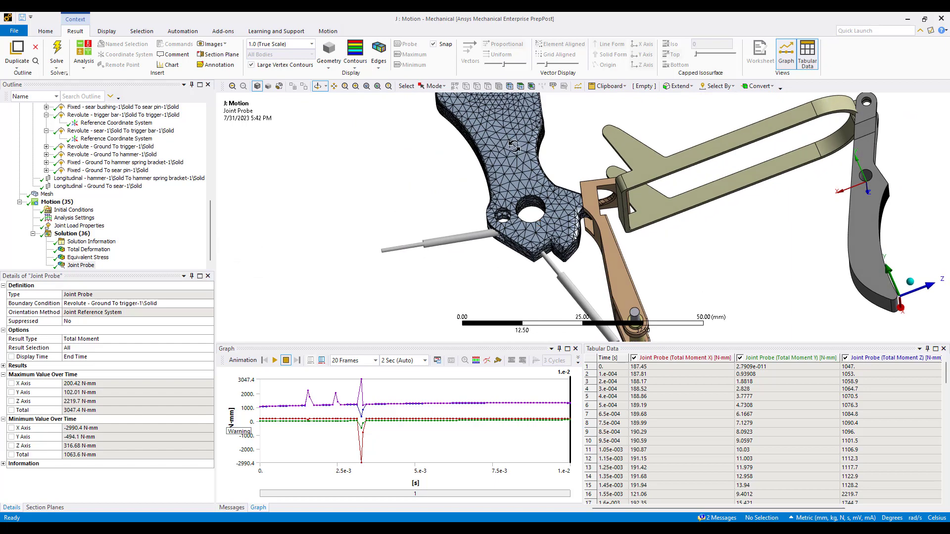
{"action": "scroll", "coordinate": [535, 210], "scroll_direction": "down", "scroll_amount": 2}
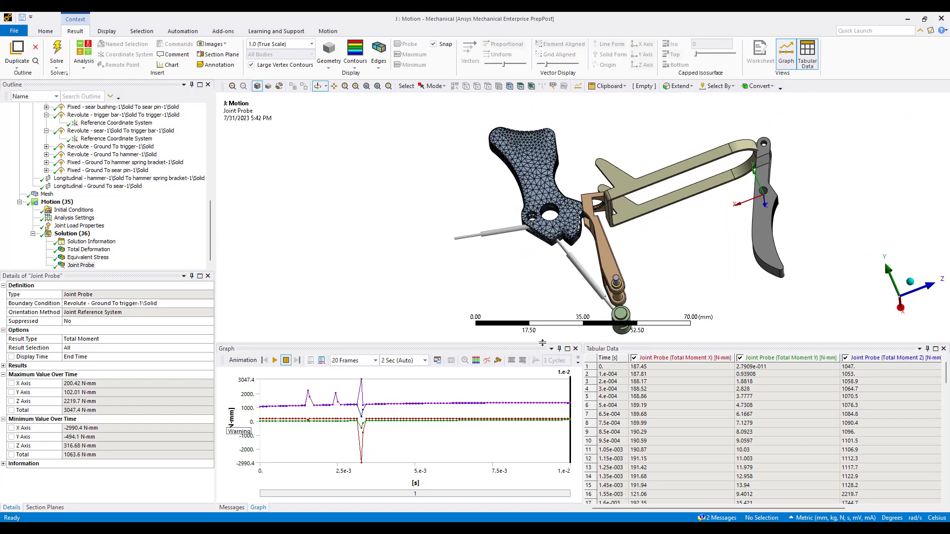
{"action": "left_click_drag", "start_coordinate": [542, 342], "coordinate": [542, 403]}
{"action": "middle_click_drag", "start_coordinate": [567, 329], "coordinate": [460, 331], "text": "ctrl"}
{"action": "middle_click_drag", "start_coordinate": [460, 331], "coordinate": [484, 315]}
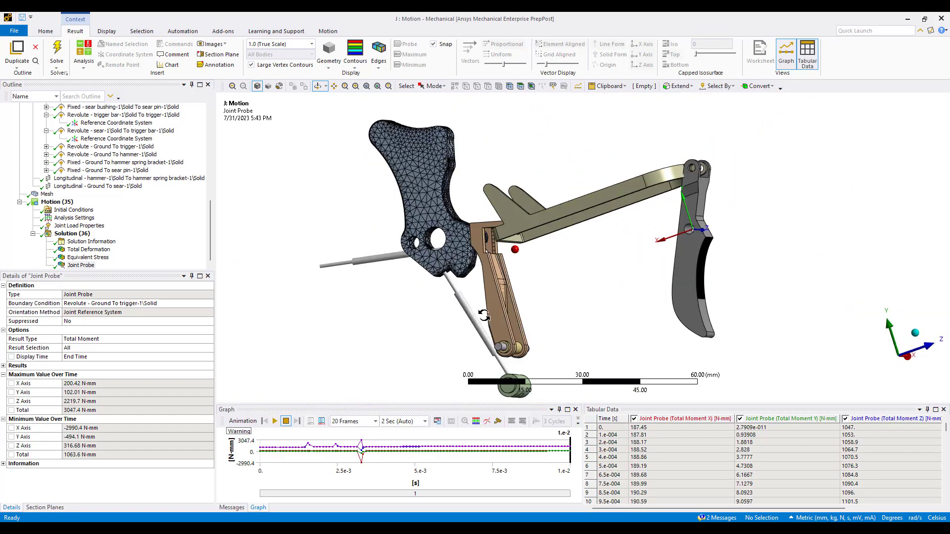
{"action": "left_click_drag", "start_coordinate": [484, 315], "coordinate": [500, 311]}
{"action": "scroll", "coordinate": [560, 305], "scroll_direction": "down", "scroll_amount": 2}
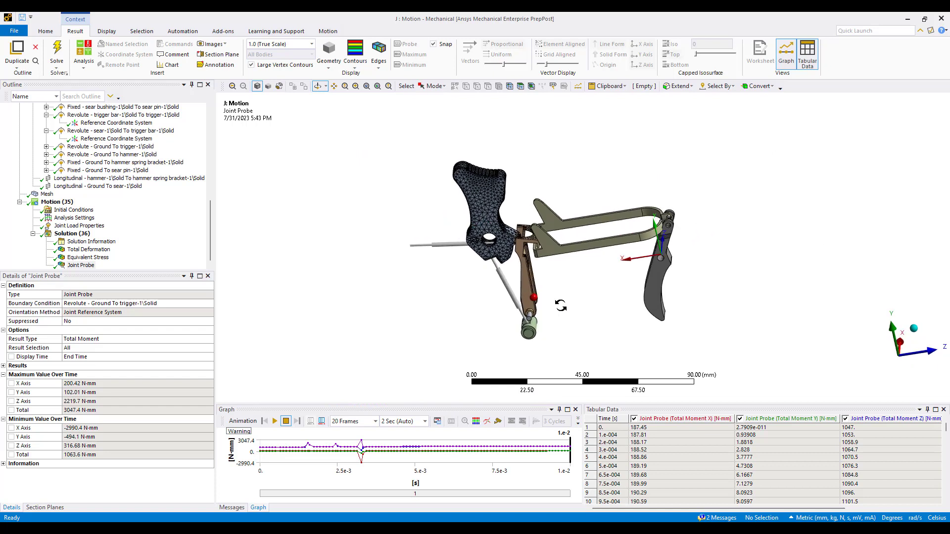
{"action": "left_click_drag", "start_coordinate": [560, 305], "coordinate": [585, 315]}
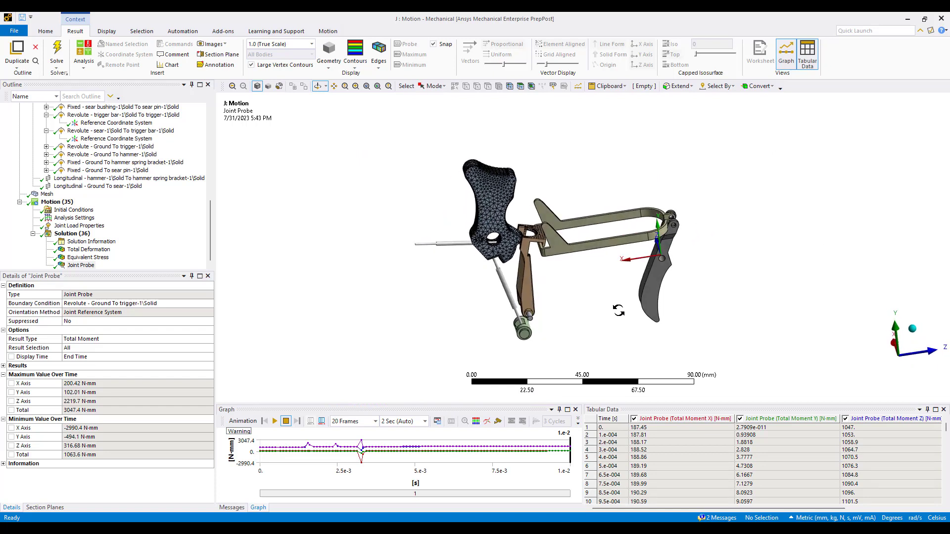